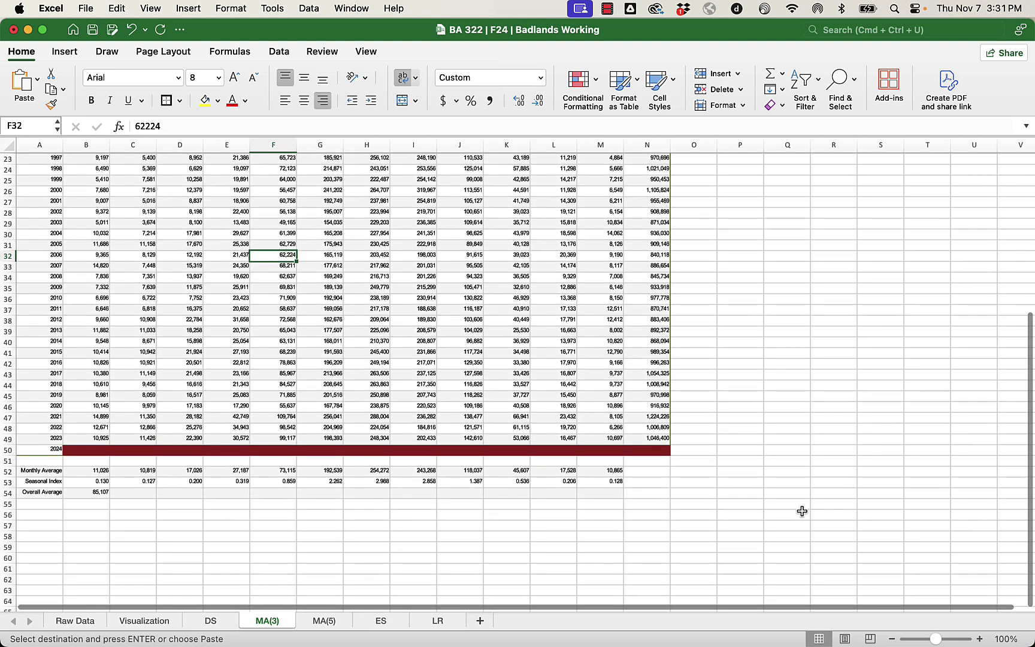
Examine the monthly visits table on the MA(3) sheet, from the headings down to the blank 2024 row.
left_click_drag(79, 451, 659, 454)
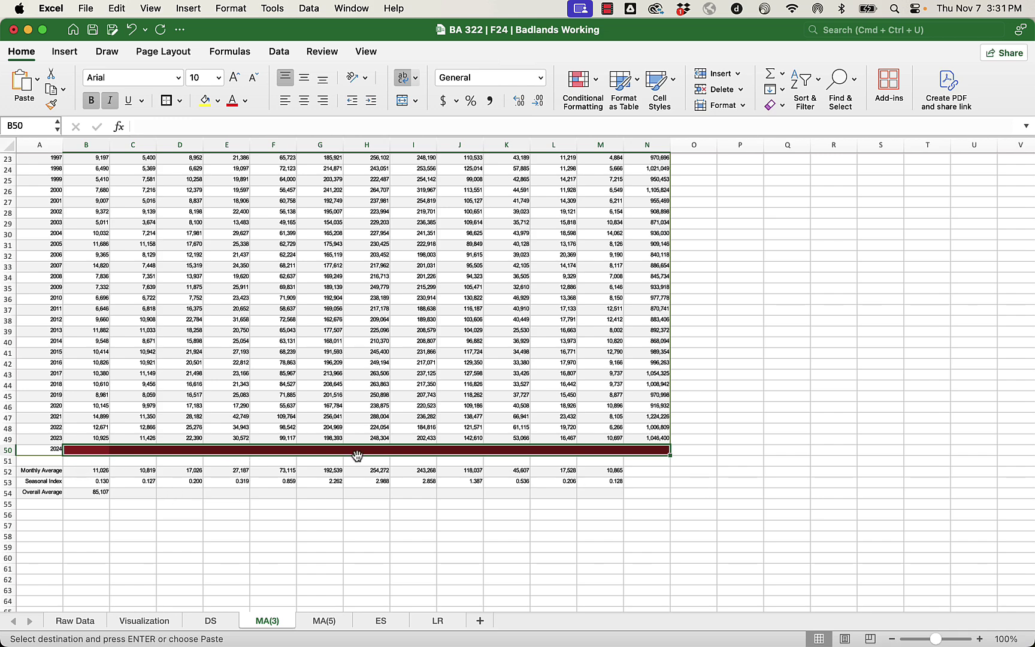
scroll(358, 456, "up", 10)
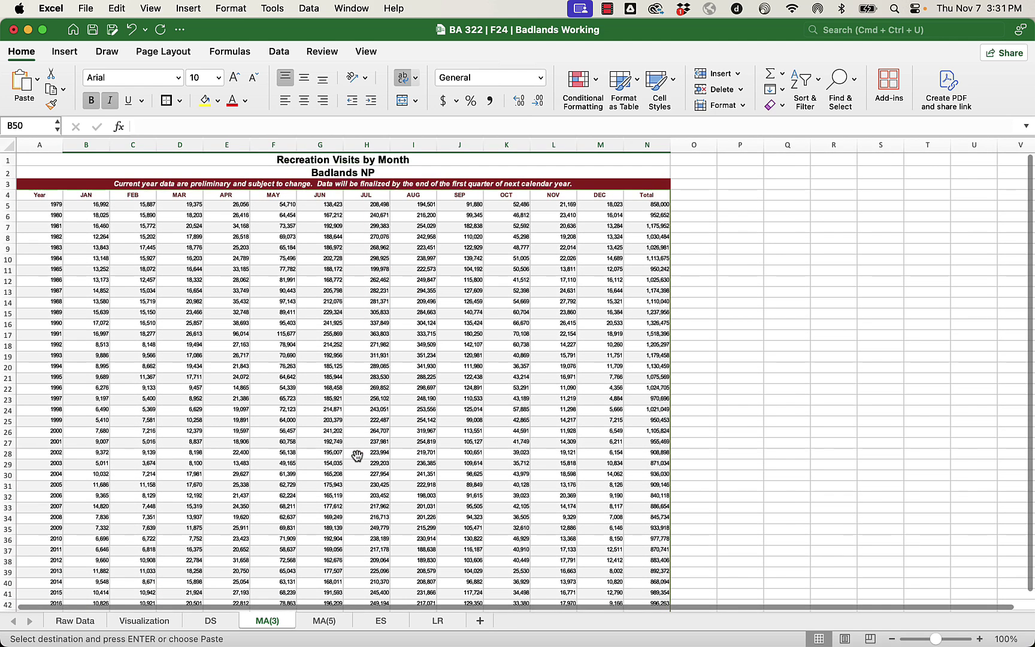
scroll(358, 456, "down", 1)
left_click(211, 175)
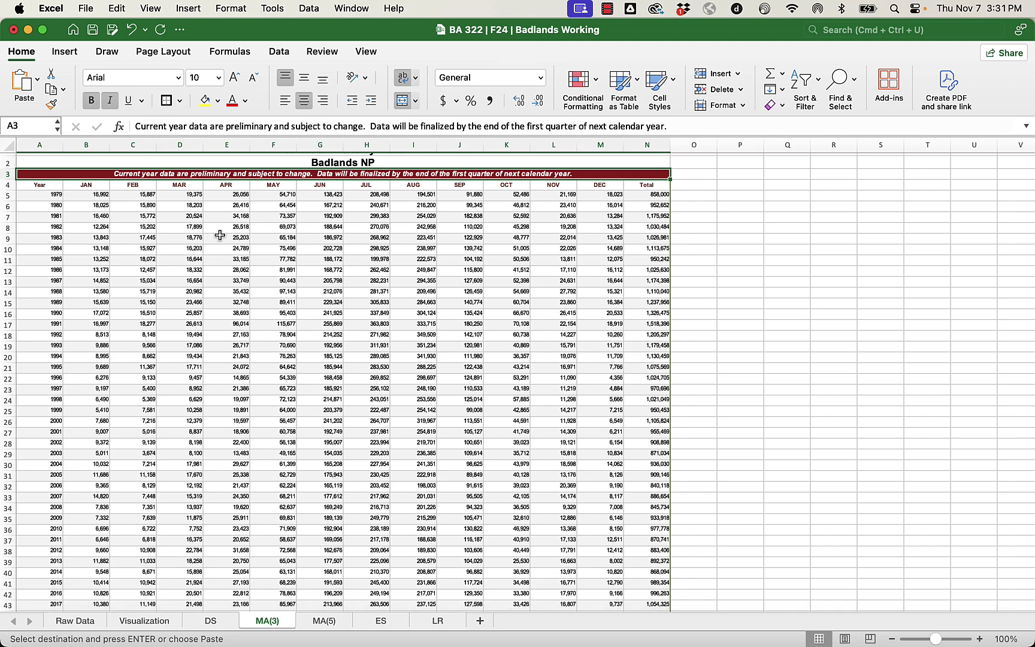
scroll(220, 234, "down", 8)
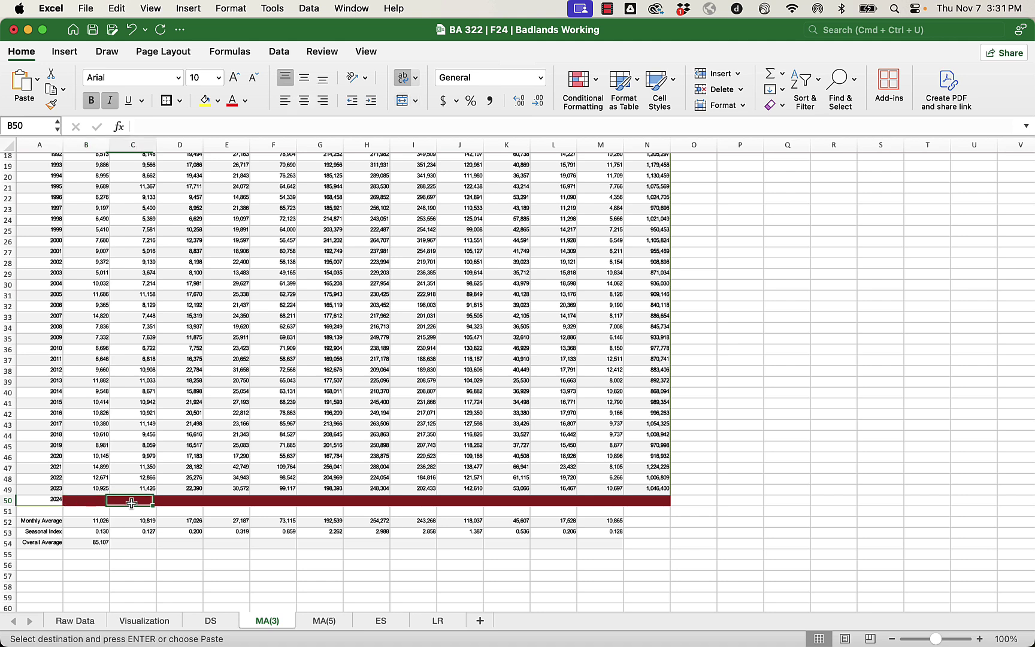
left_click(203, 501)
left_click(231, 500)
left_click(259, 502)
left_click(385, 506)
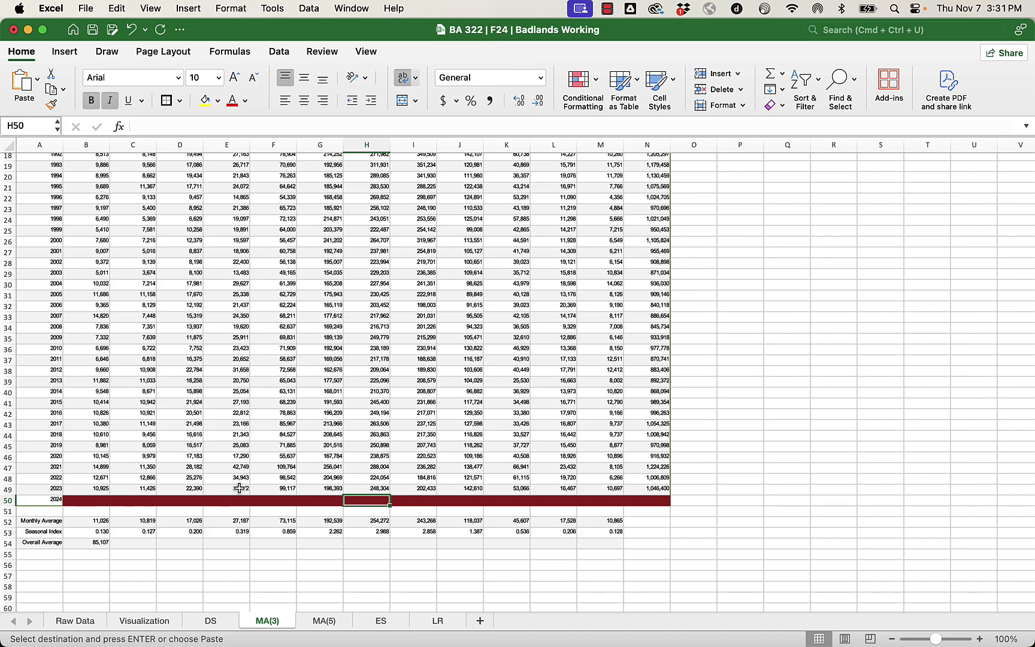
Enter =AVERAGE(N47:N49) in O50 to forecast the 2024 total from the 2021–2023 totals.
left_click(980, 640)
left_click(980, 639)
scroll(825, 520, "down", 5)
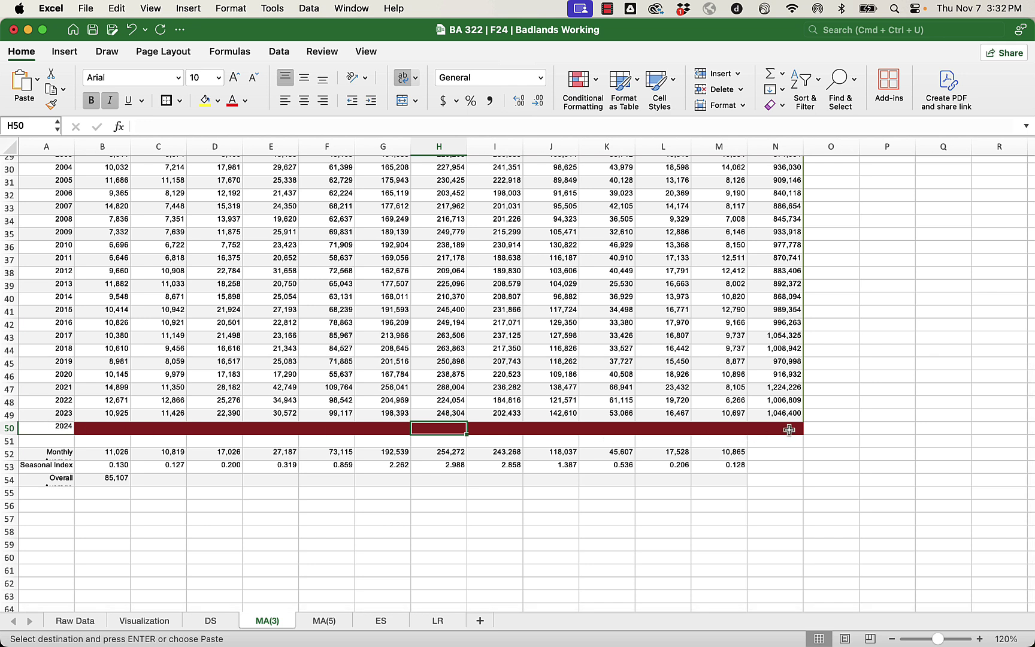
left_click(826, 429)
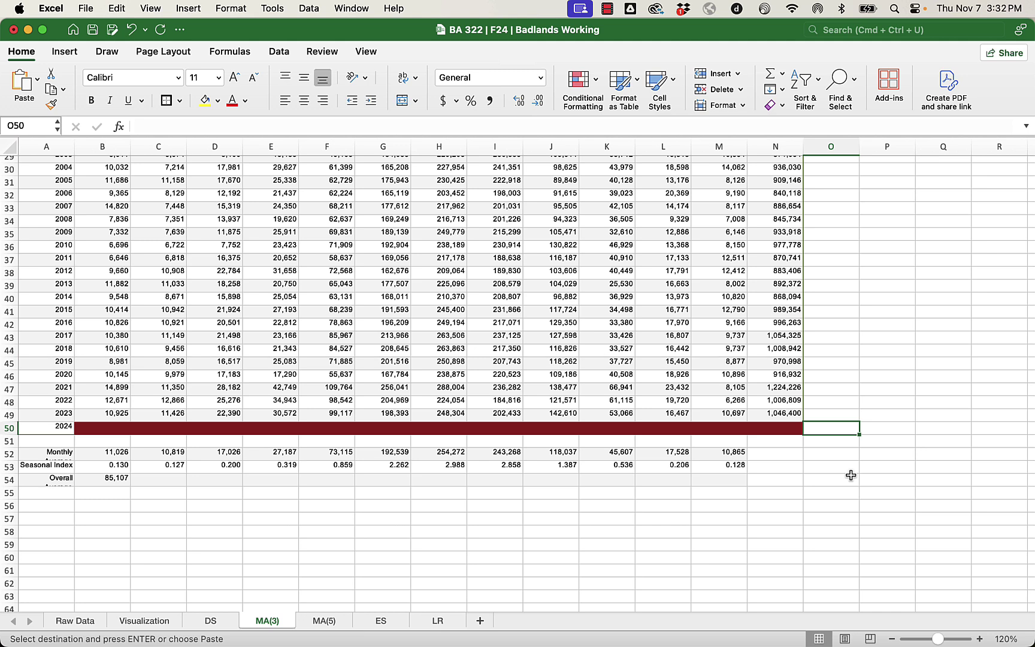
type("=")
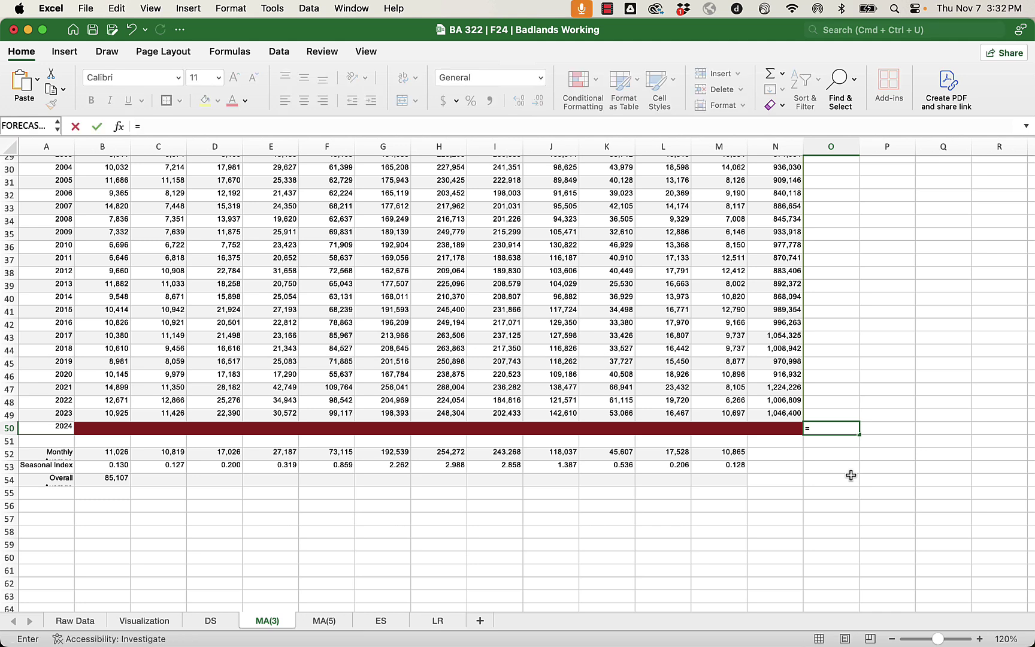
type("average")
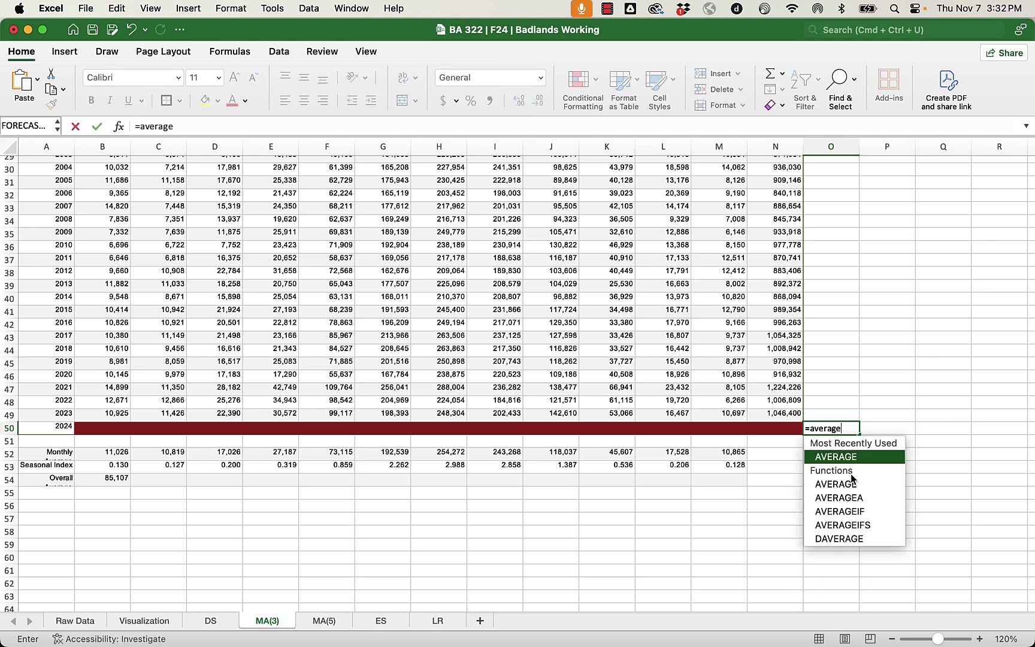
type("(")
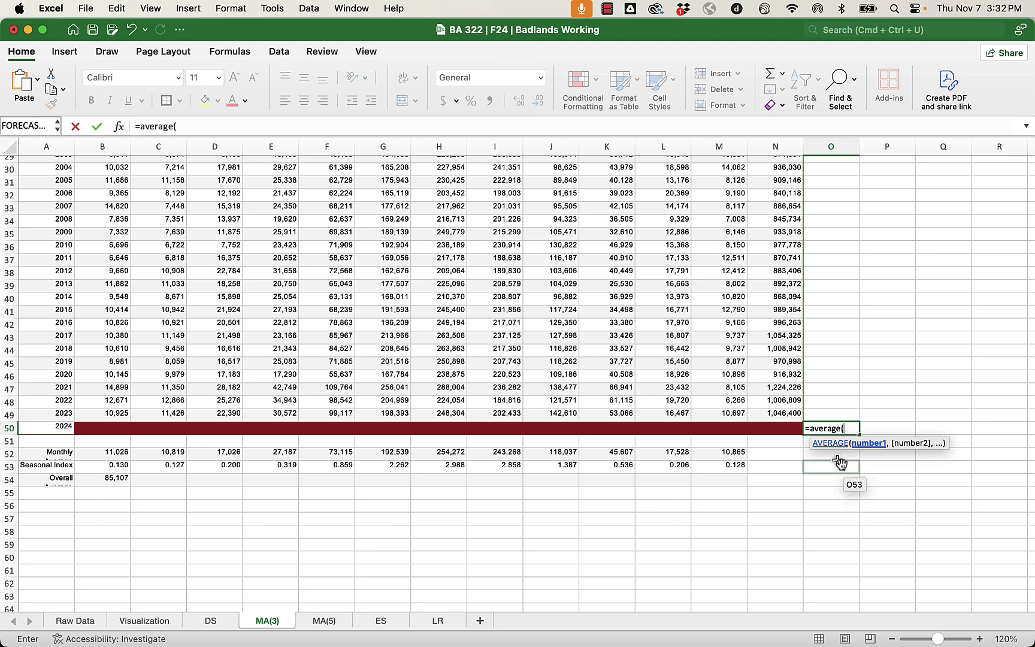
left_click_drag(786, 420, 780, 391)
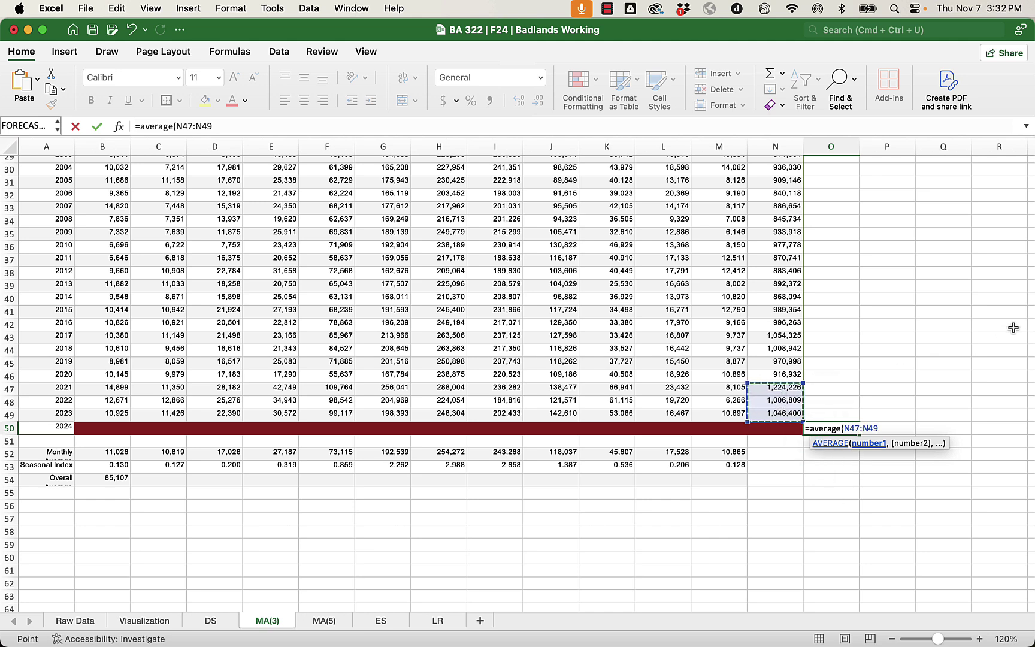
type(")")
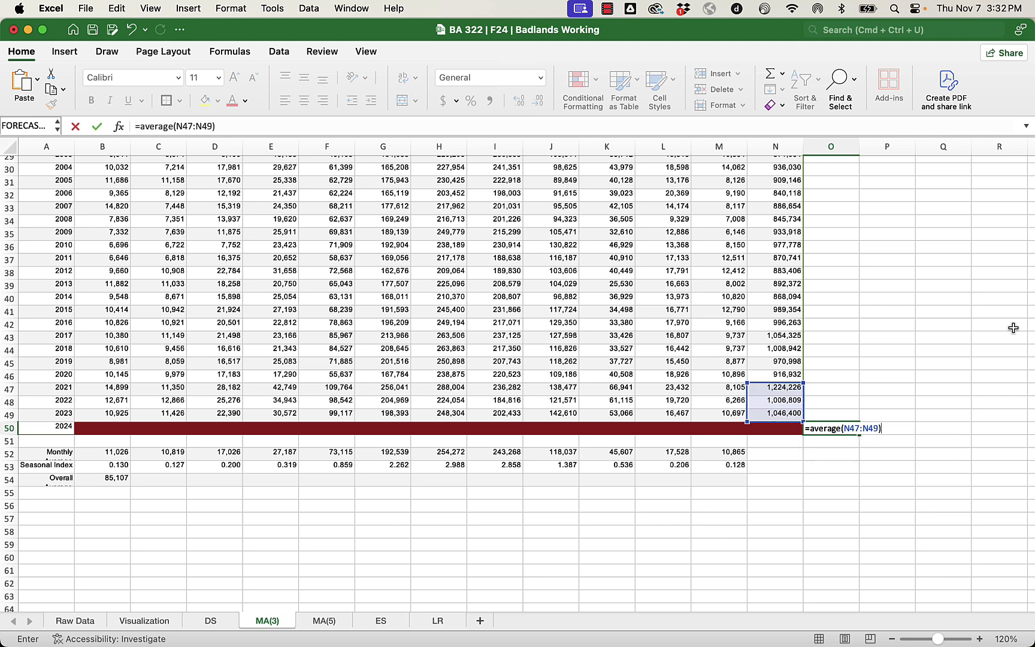
key("Return")
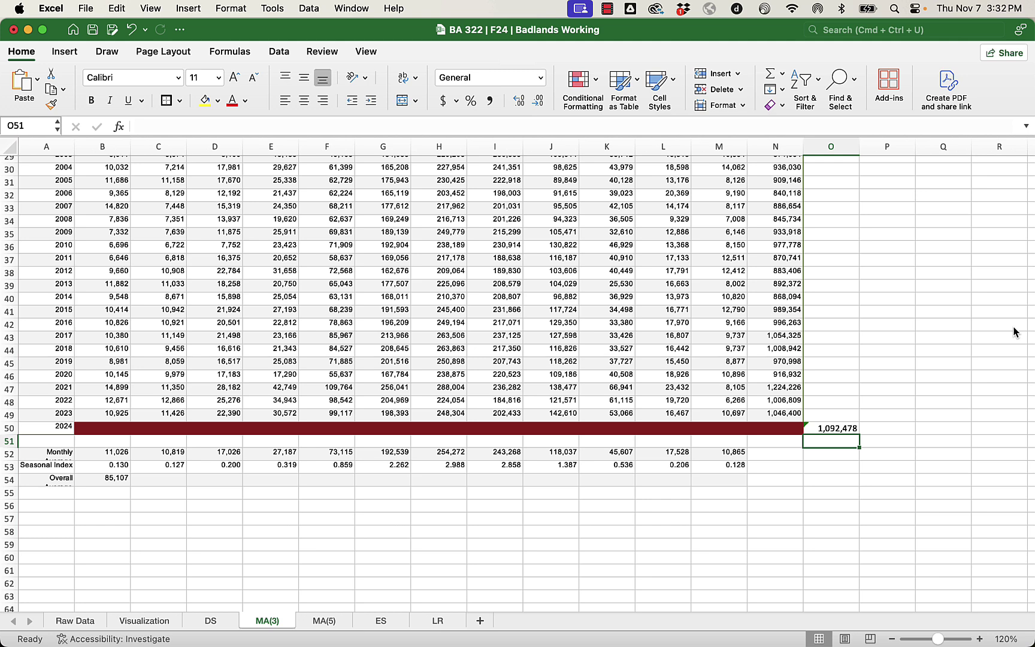
left_click(319, 623)
left_click(379, 624)
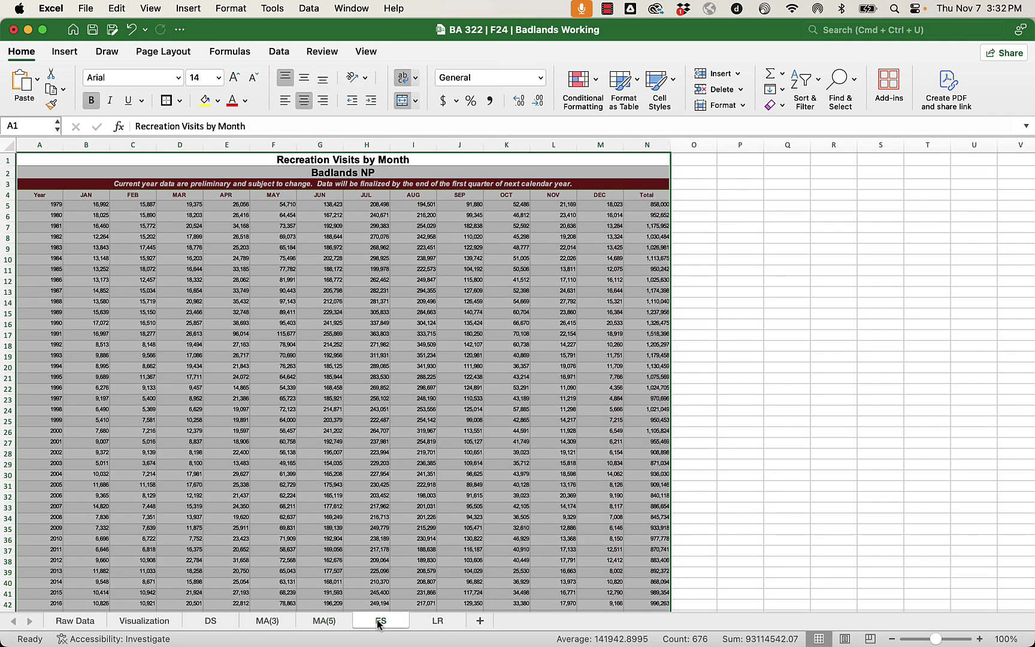
left_click(437, 623)
left_click(266, 621)
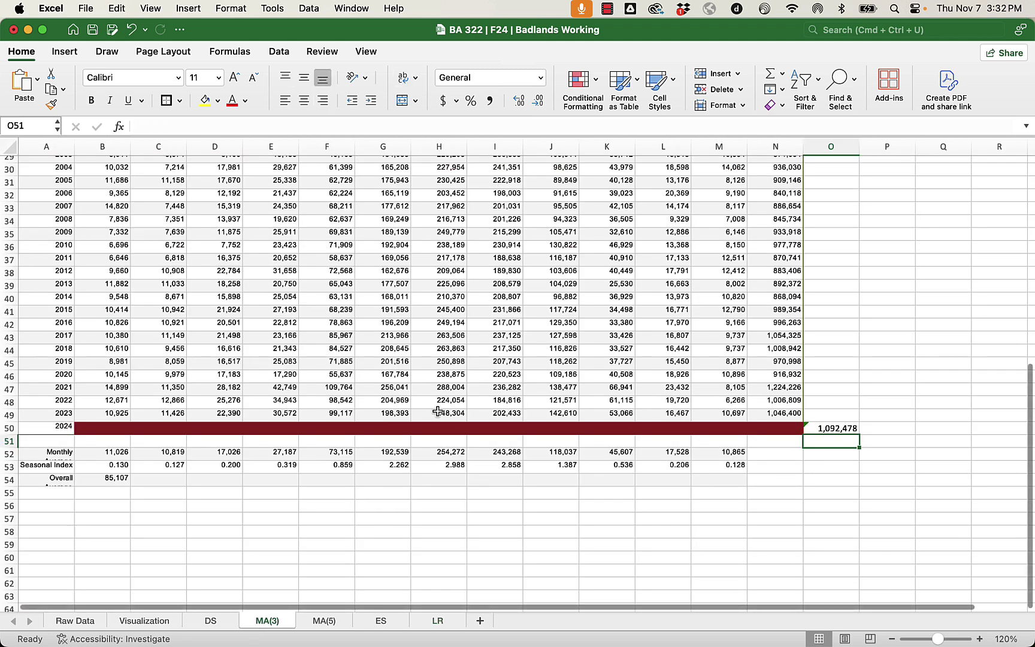
Highlight the 2024 forecast in O50 with a yellow fill.
left_click(816, 430)
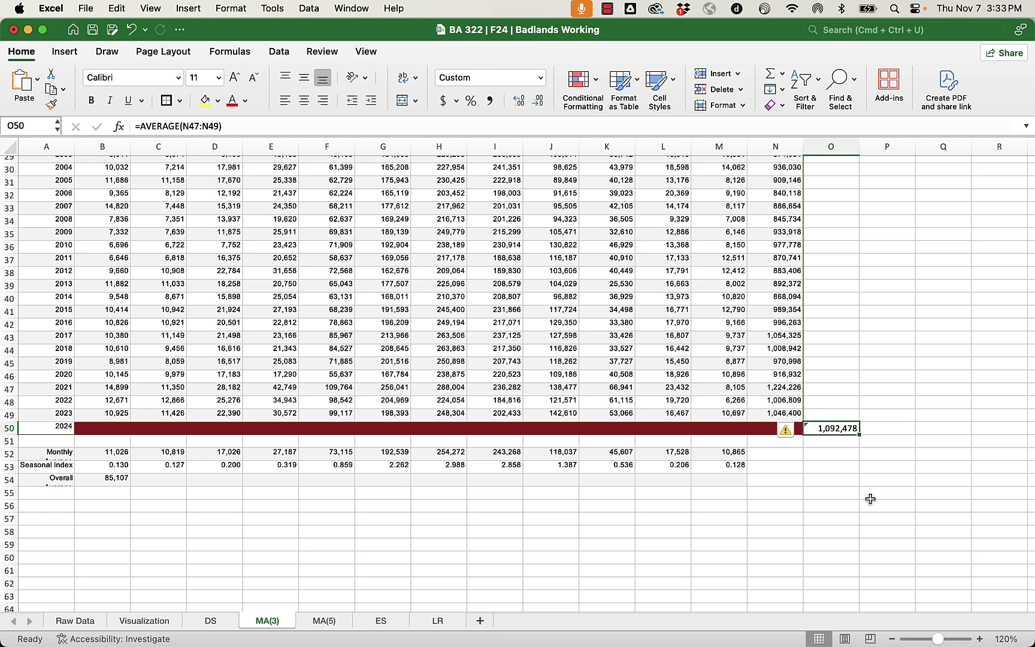
left_click(205, 99)
left_click(833, 505)
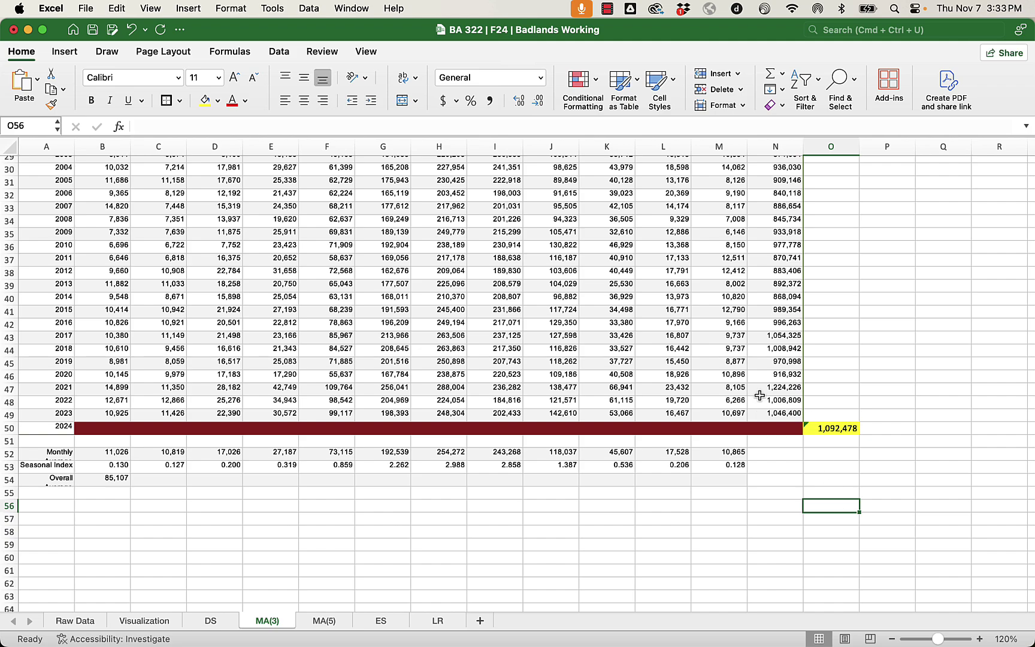
Copy the Total header's formatting to O4 and enter the heading MA(3) there.
scroll(770, 266, "up", 10)
scroll(770, 265, "down", 1)
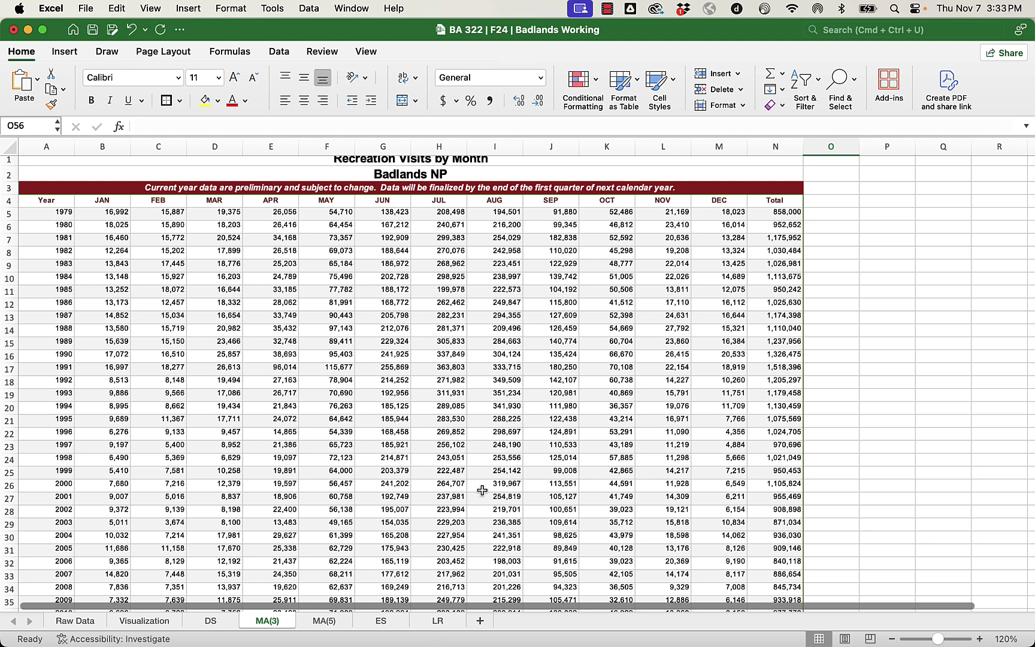
scroll(482, 490, "right", 5)
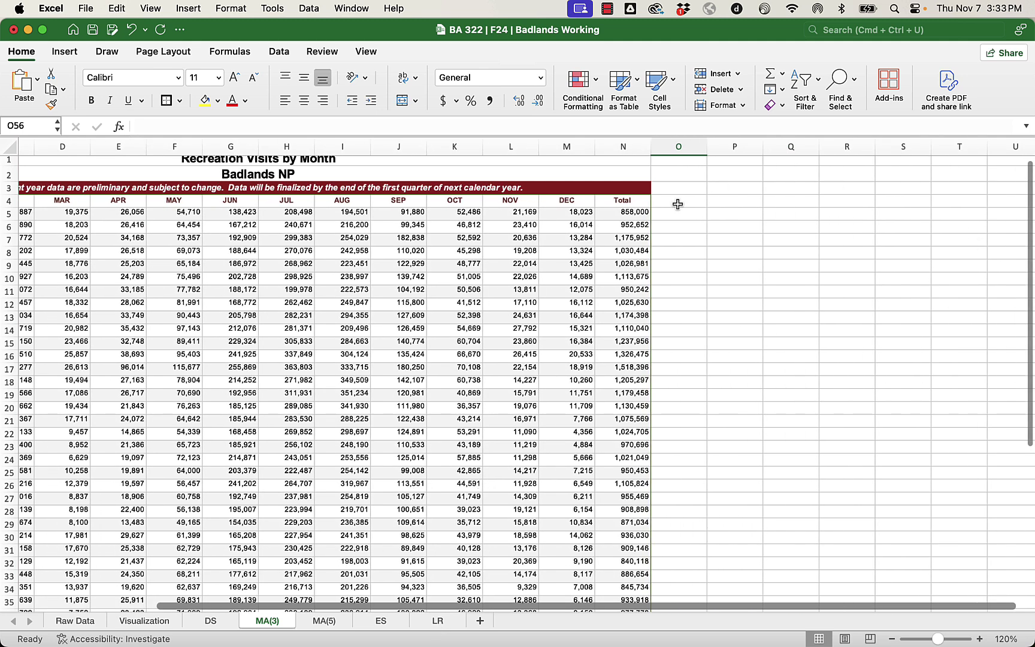
left_click(635, 202)
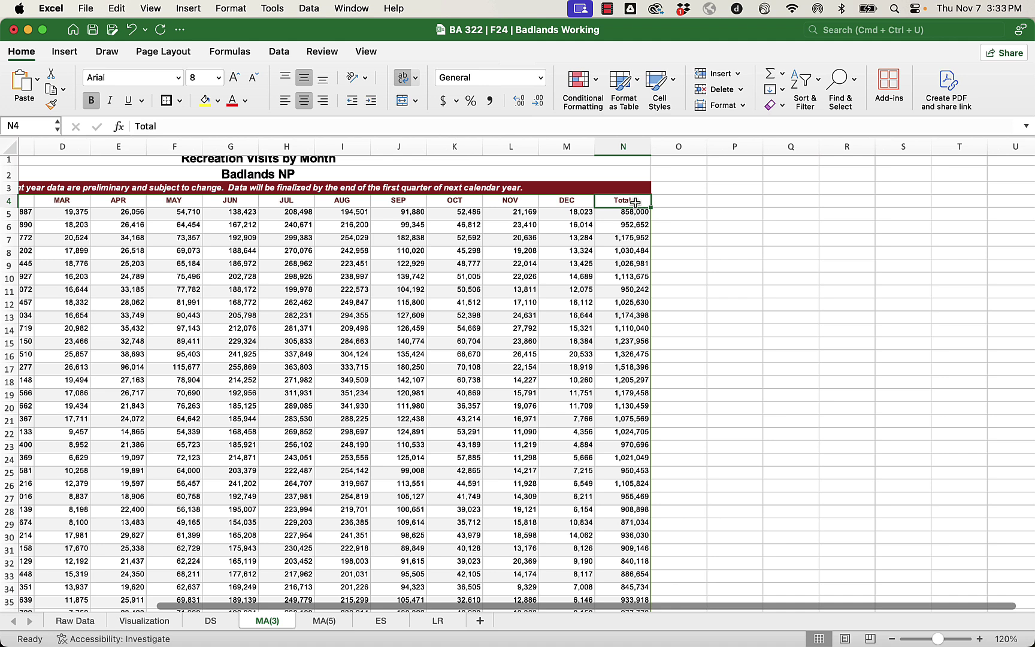
left_click(51, 104)
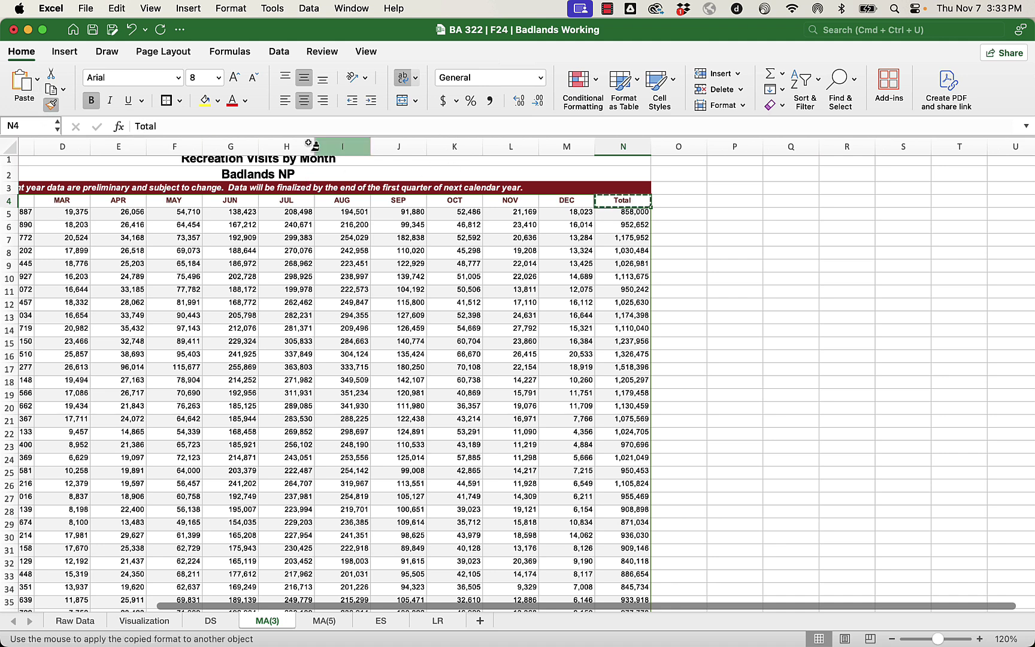
left_click(679, 202)
type("MA")
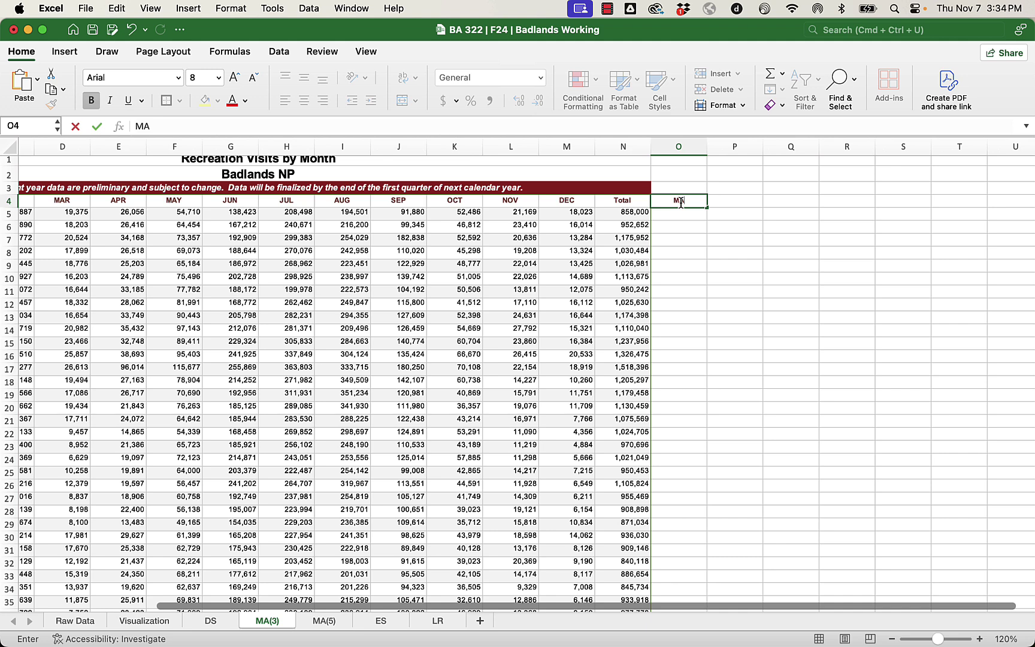
type("(3)")
key("Return")
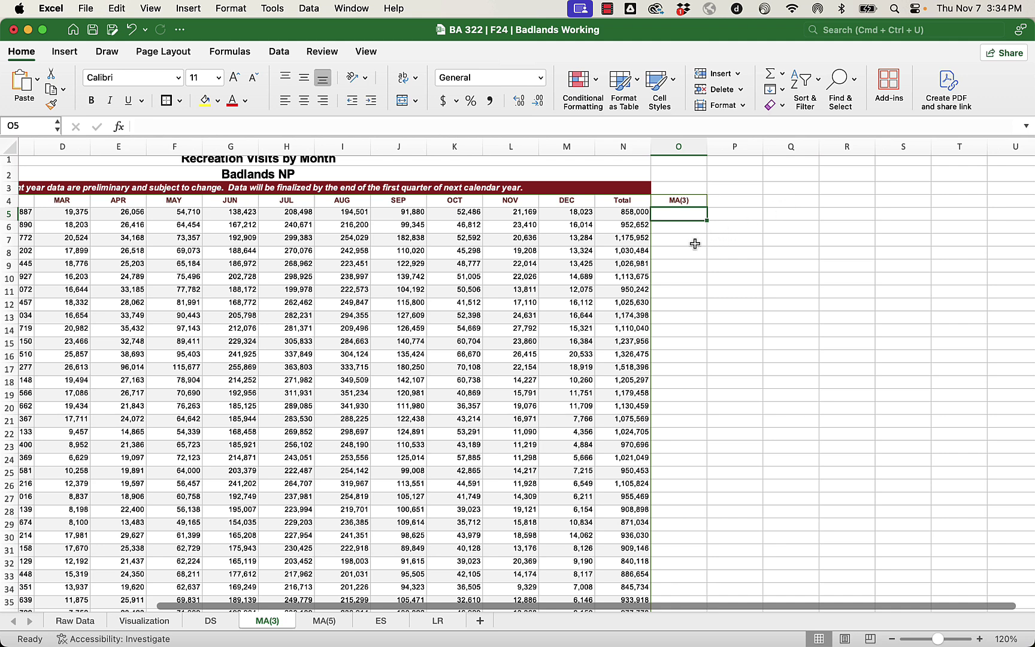
Shade O5:O7, the first three years without a moving average, with a light tan fill.
left_click(684, 224)
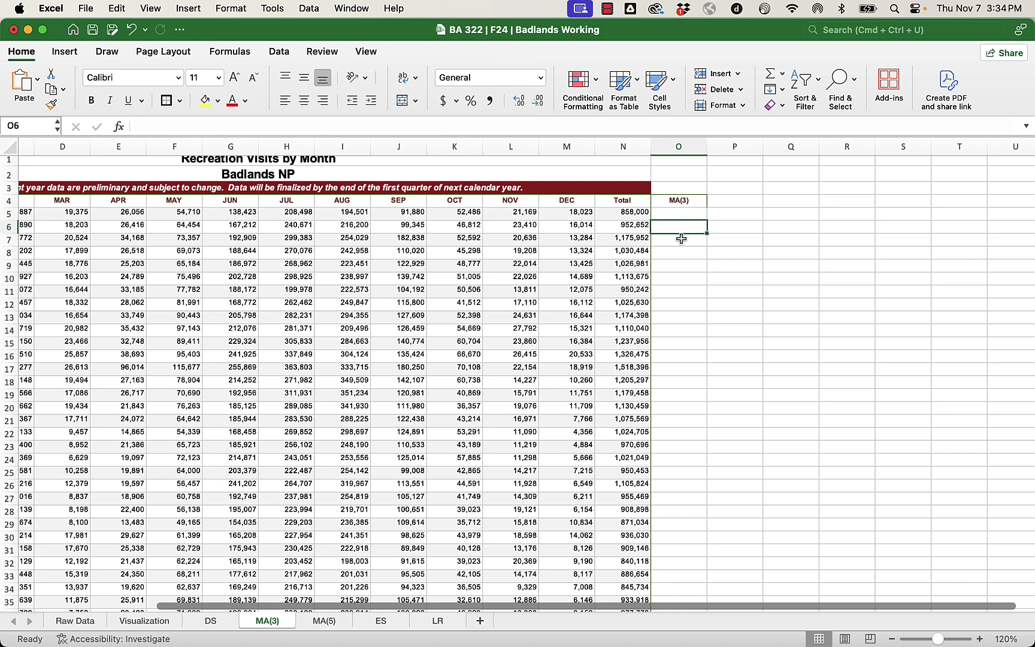
left_click(682, 240)
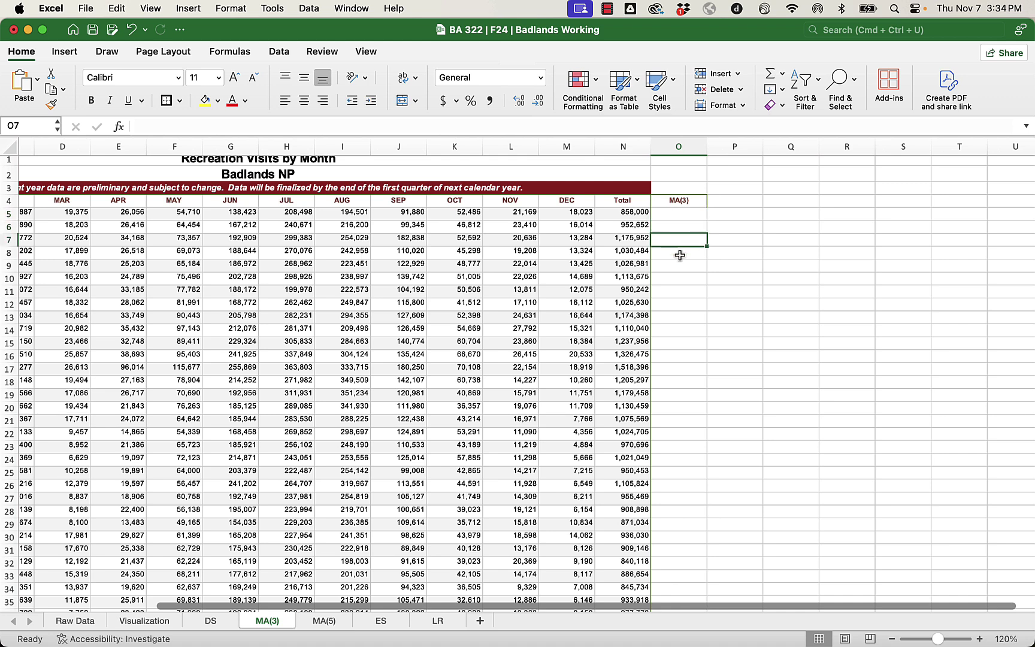
left_click(680, 255)
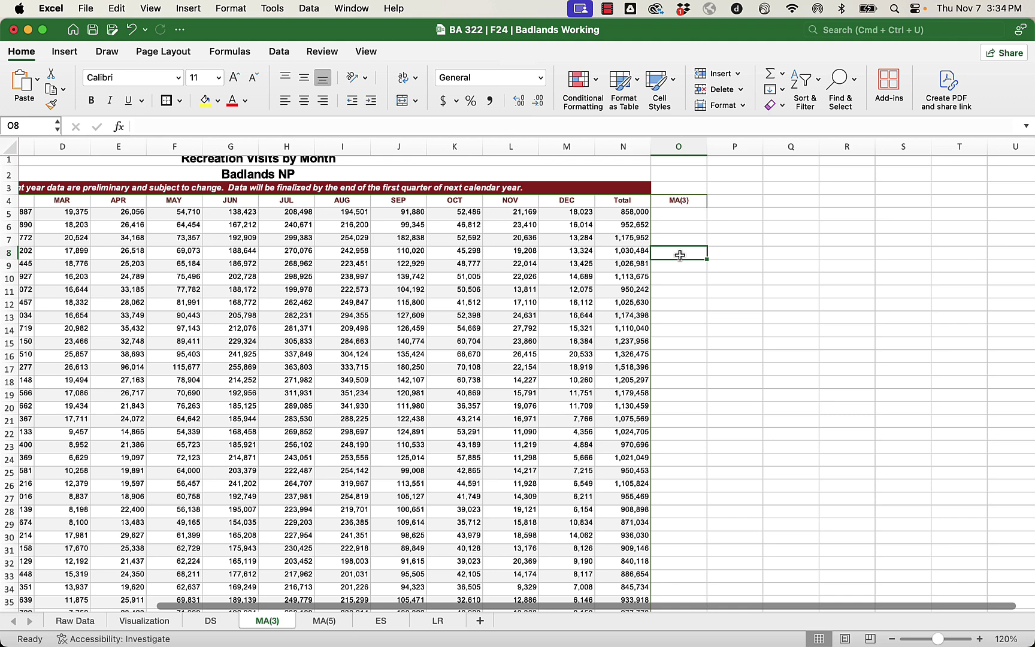
left_click(637, 239)
left_click(629, 226)
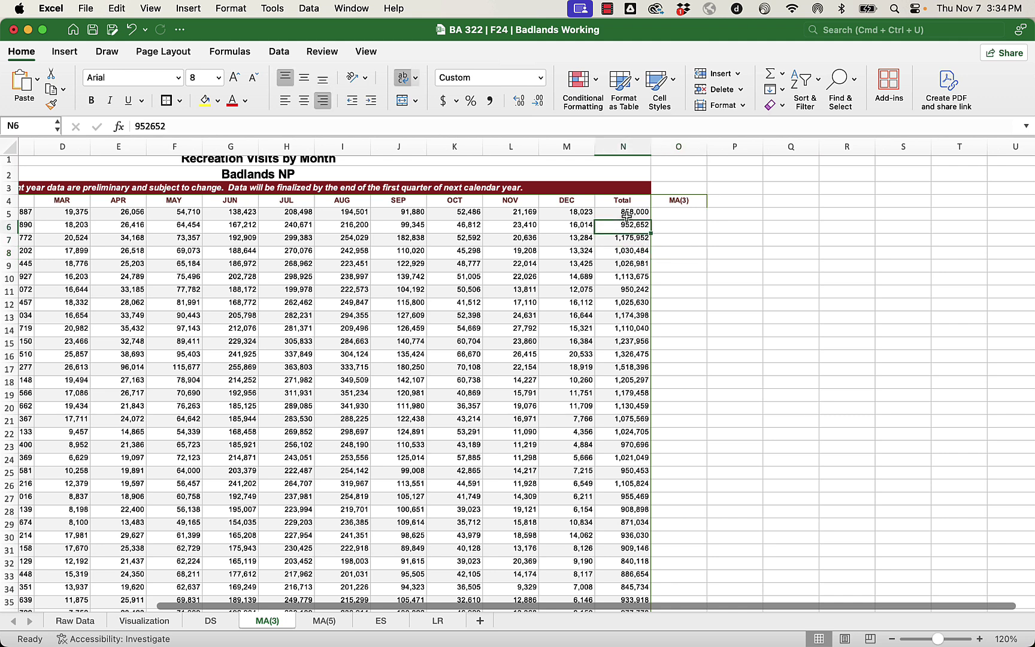
left_click(627, 216)
left_click_drag(672, 214, 671, 239)
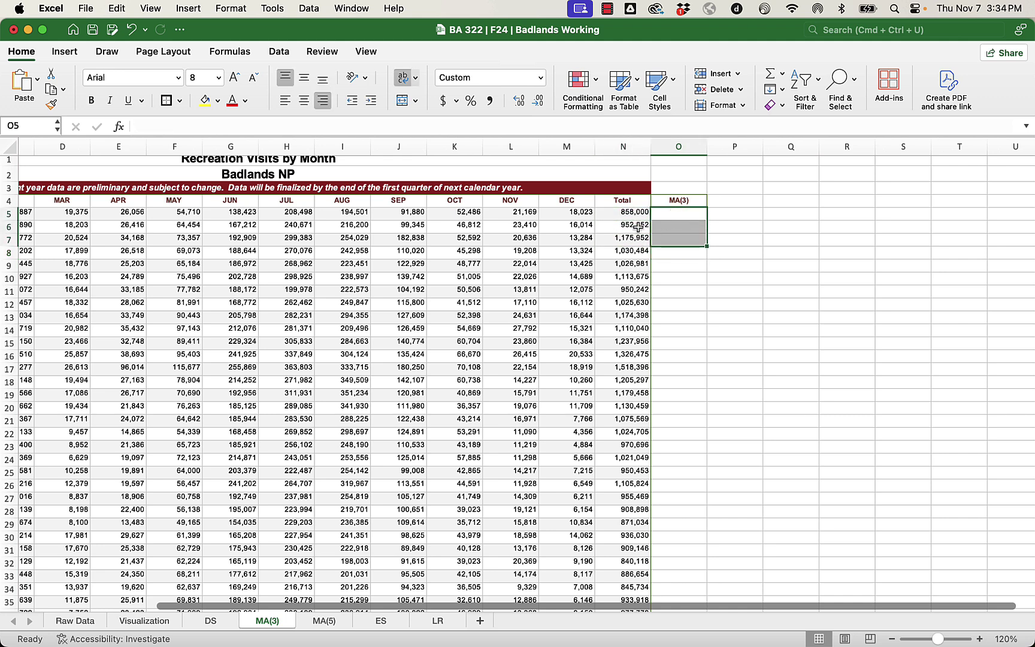
left_click(218, 100)
left_click(235, 164)
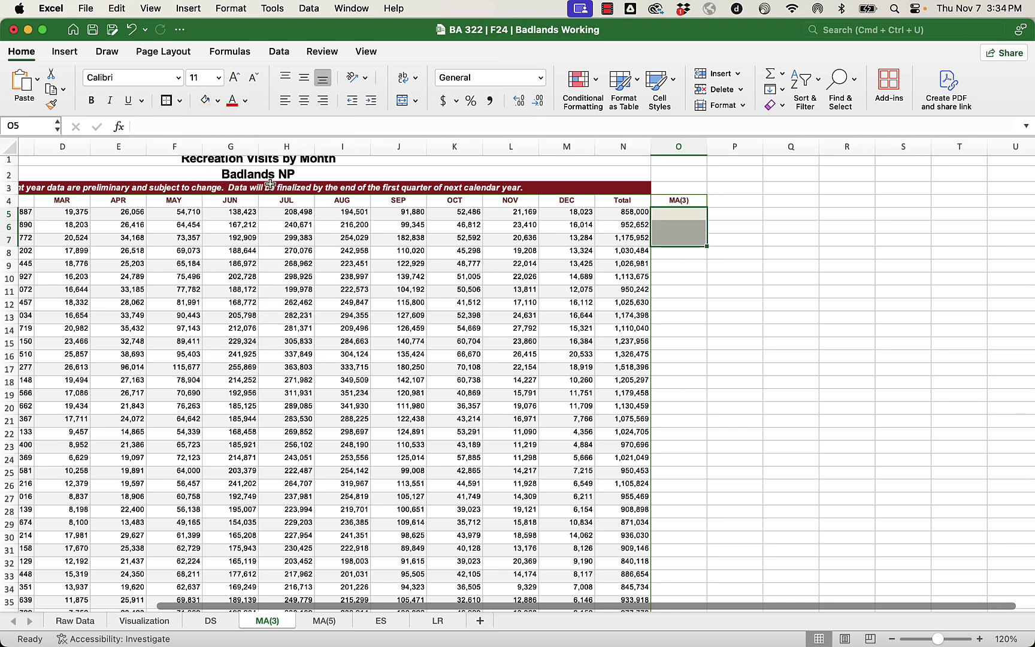
Enter =AVERAGE(N5:N7) in O8 as the three-year moving average for 1982, and leave that cell selected.
left_click(680, 253)
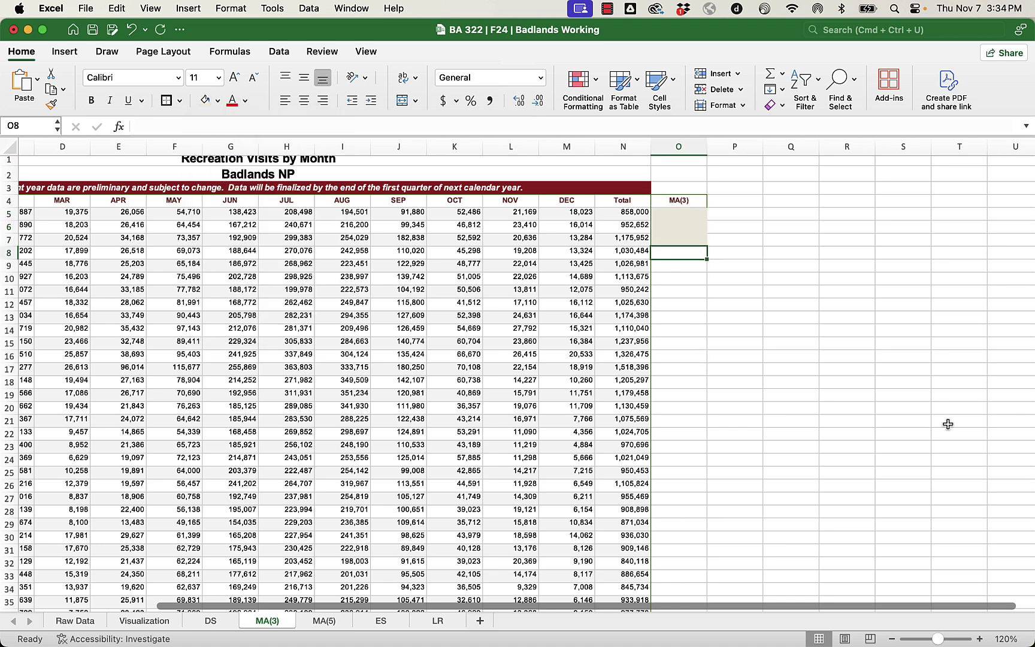
scroll(948, 424, "left", 5)
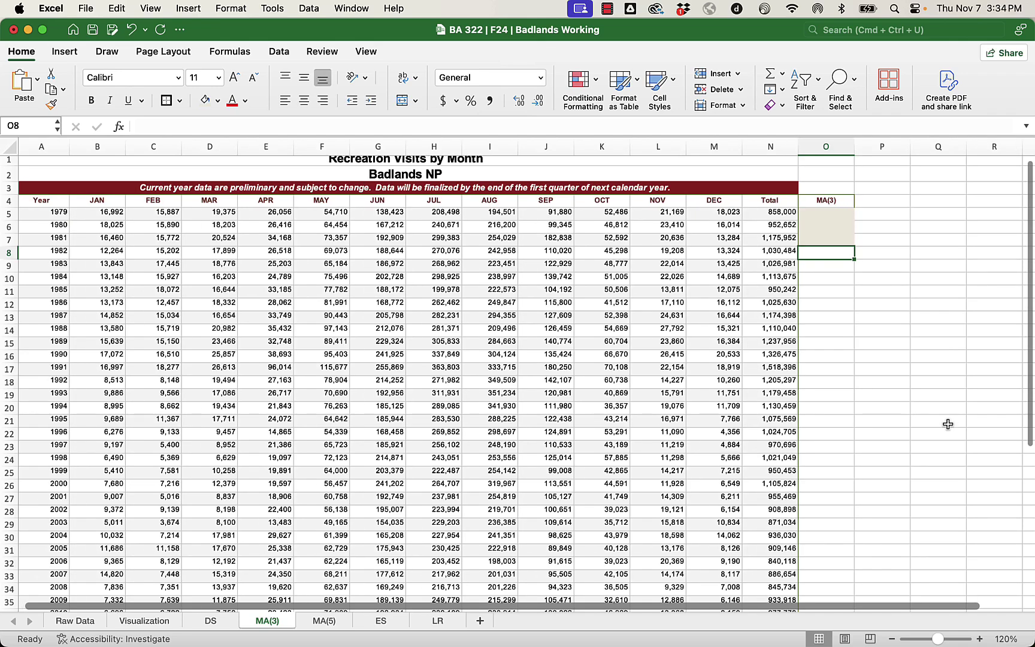
type("=")
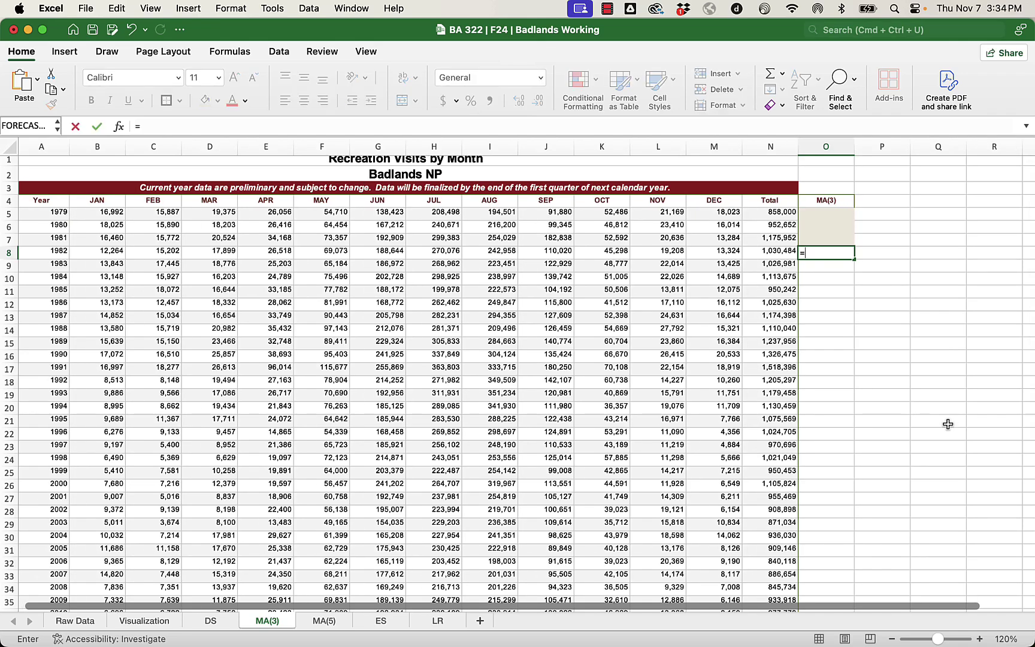
type("average(")
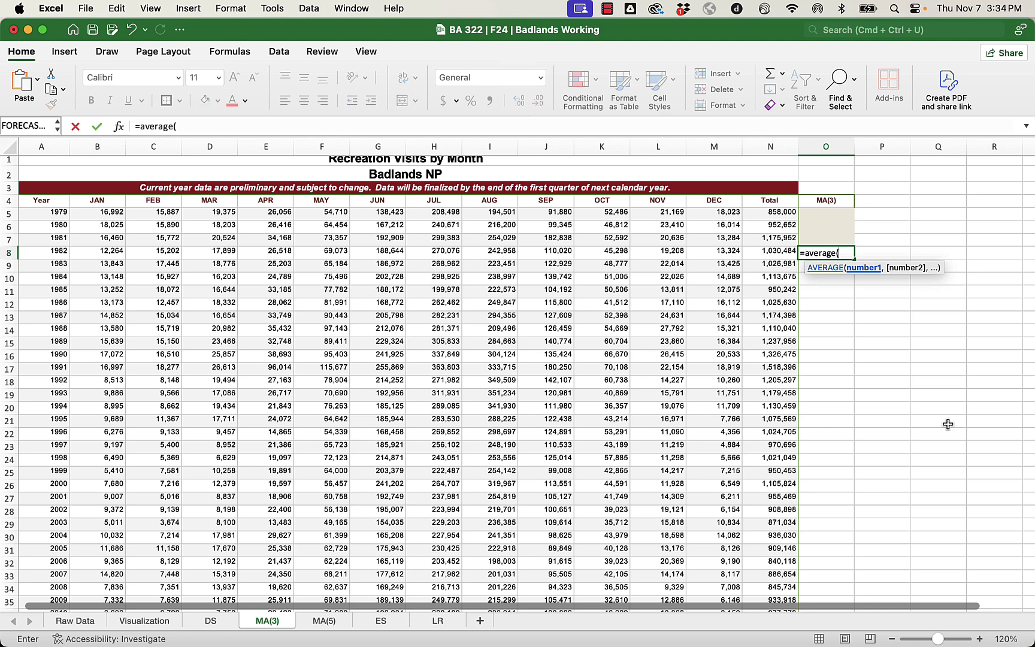
left_click_drag(764, 237, 764, 216)
type(")")
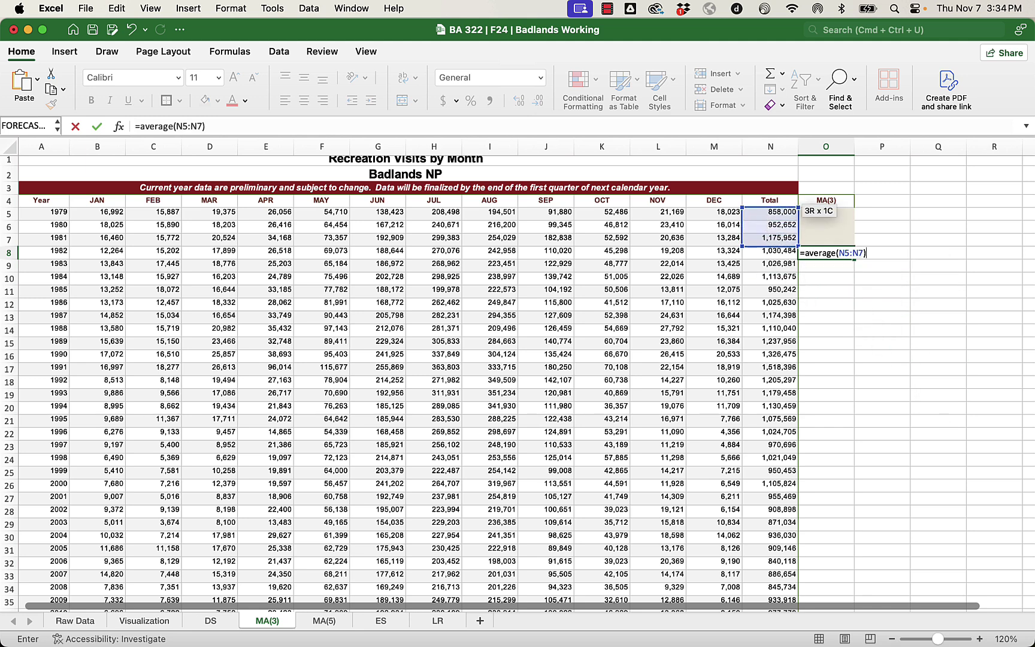
key("Return")
left_click(849, 257)
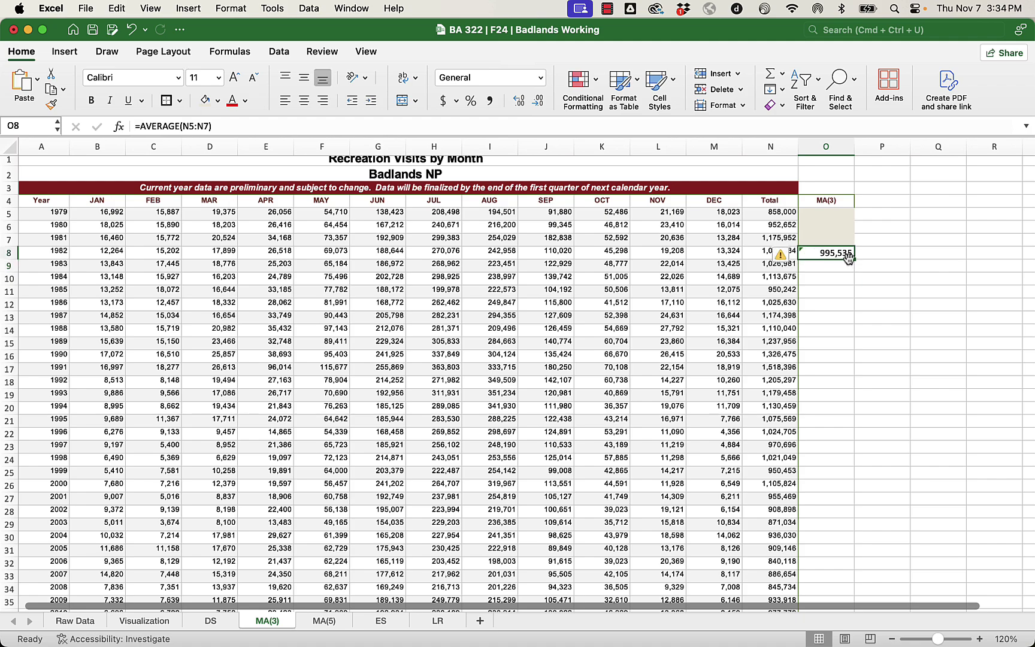
Fill the O8 moving-average formula down through O49 and ignore the omitted-adjacent-cells errors on that range.
left_click_drag(849, 257, 823, 581)
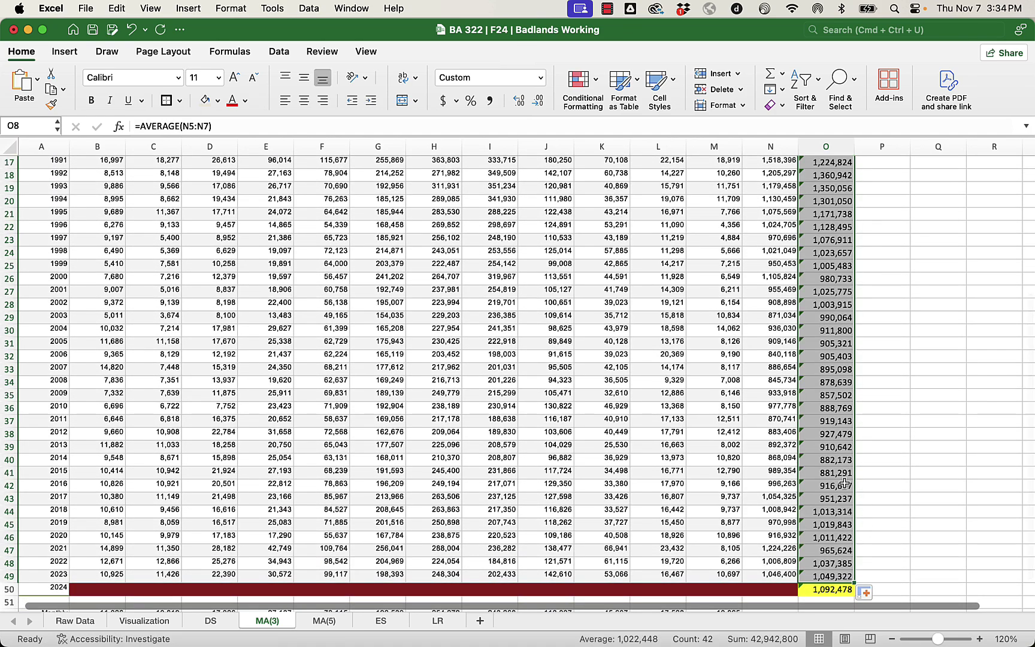
scroll(842, 476, "up", 8)
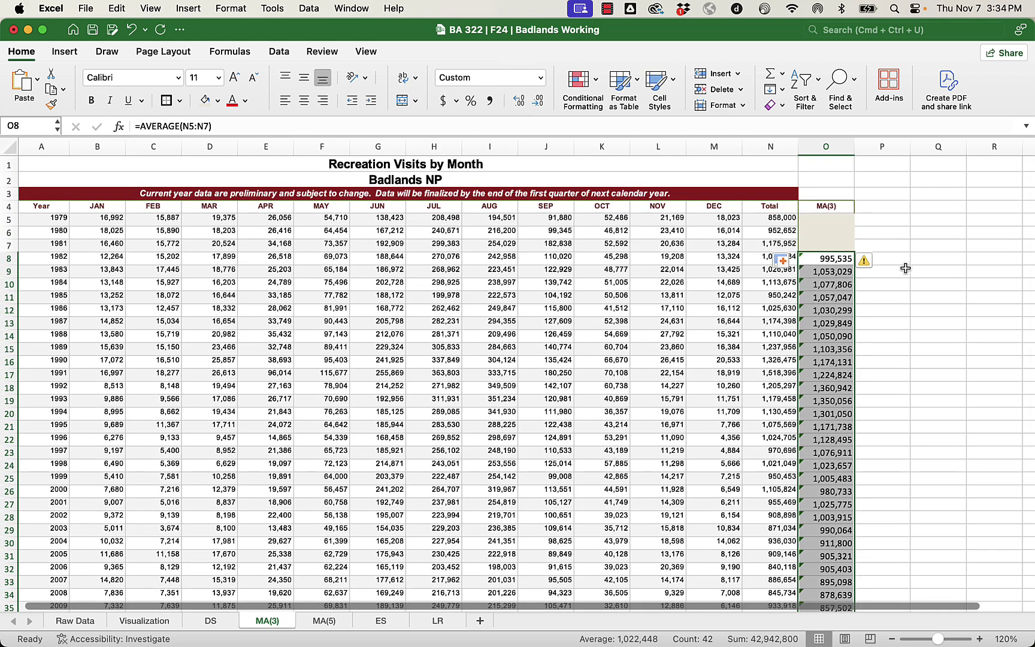
left_click(866, 260)
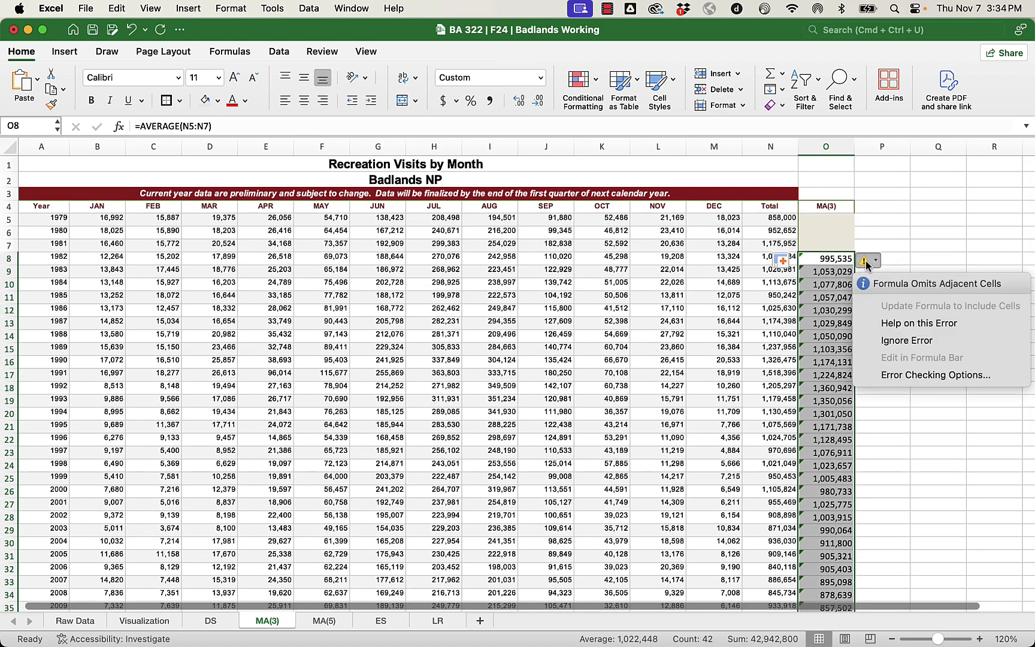
left_click(925, 342)
left_click(828, 363)
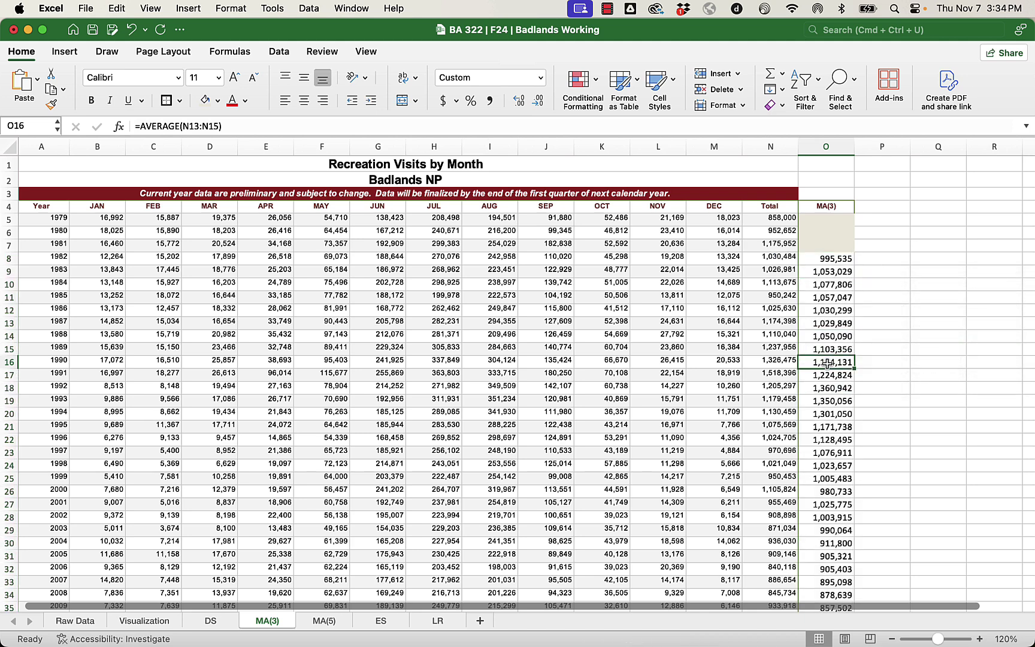
Inspect the MA(3) formulas in O8 through O12 to check which three yearly totals each one averages.
double_click(818, 259)
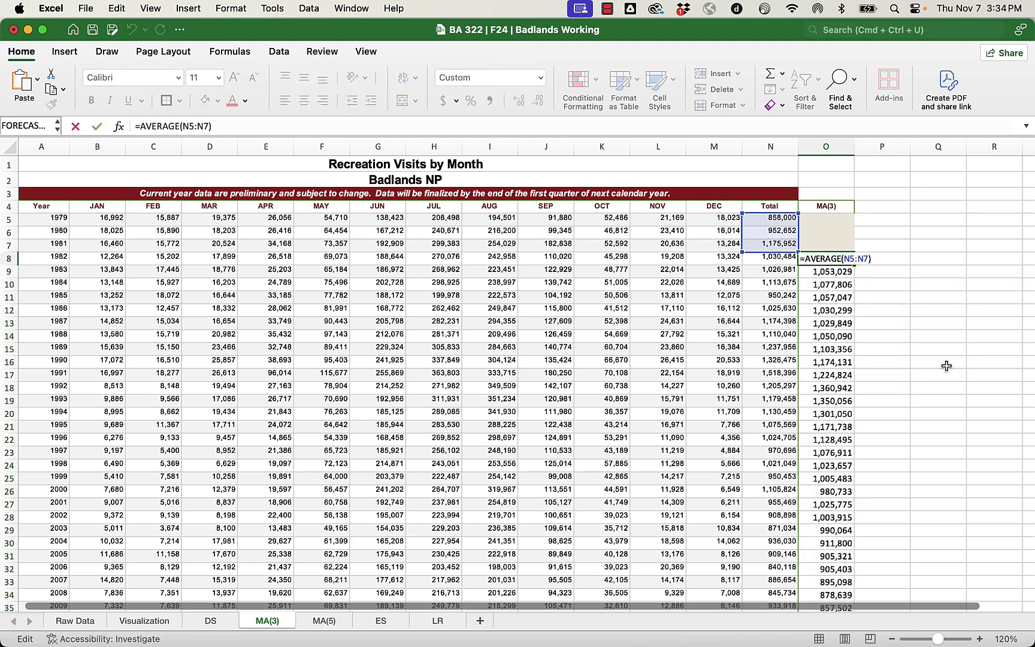
key("Return")
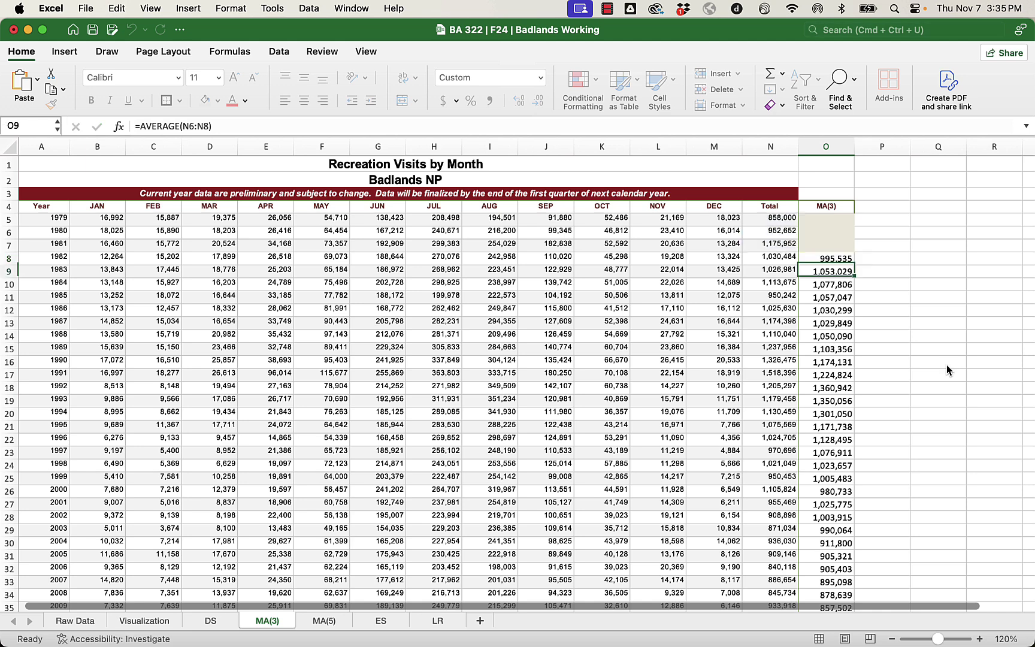
double_click(830, 272)
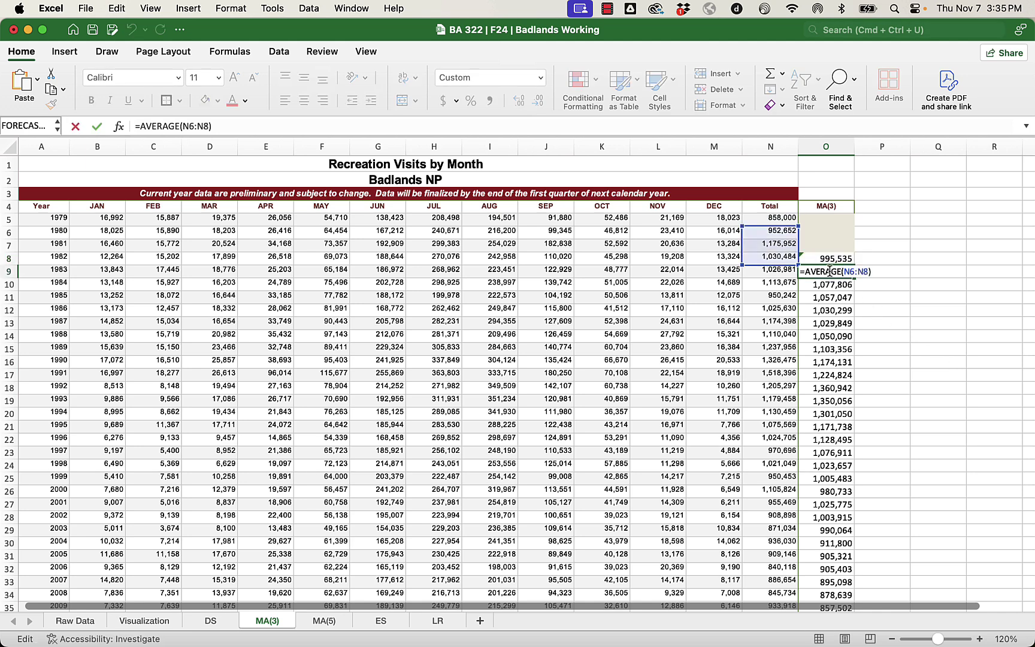
key("Return")
double_click(827, 284)
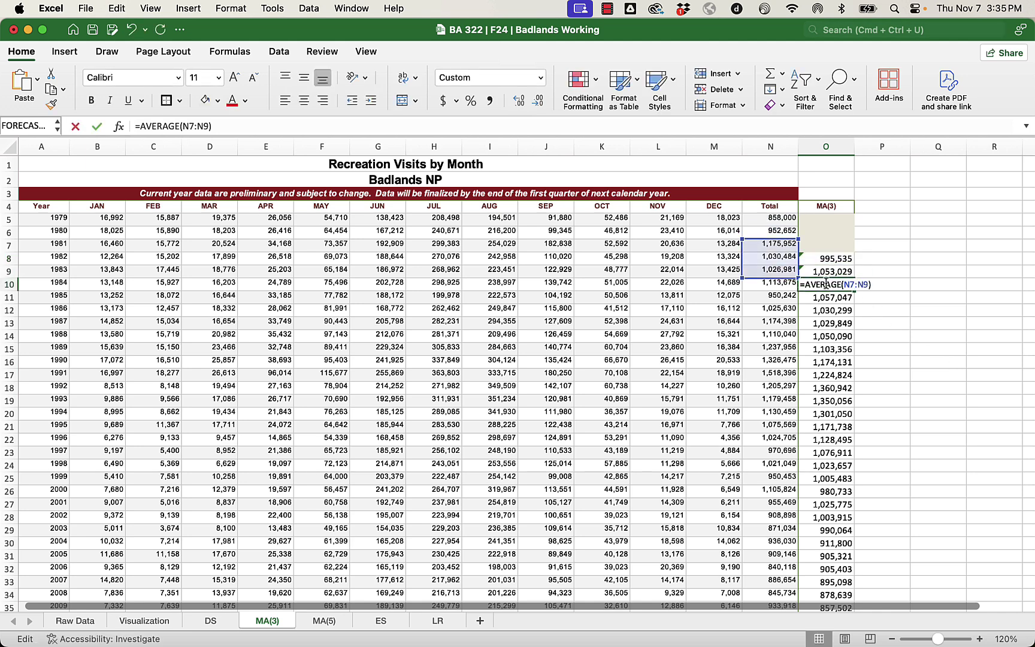
key("Return")
double_click(825, 297)
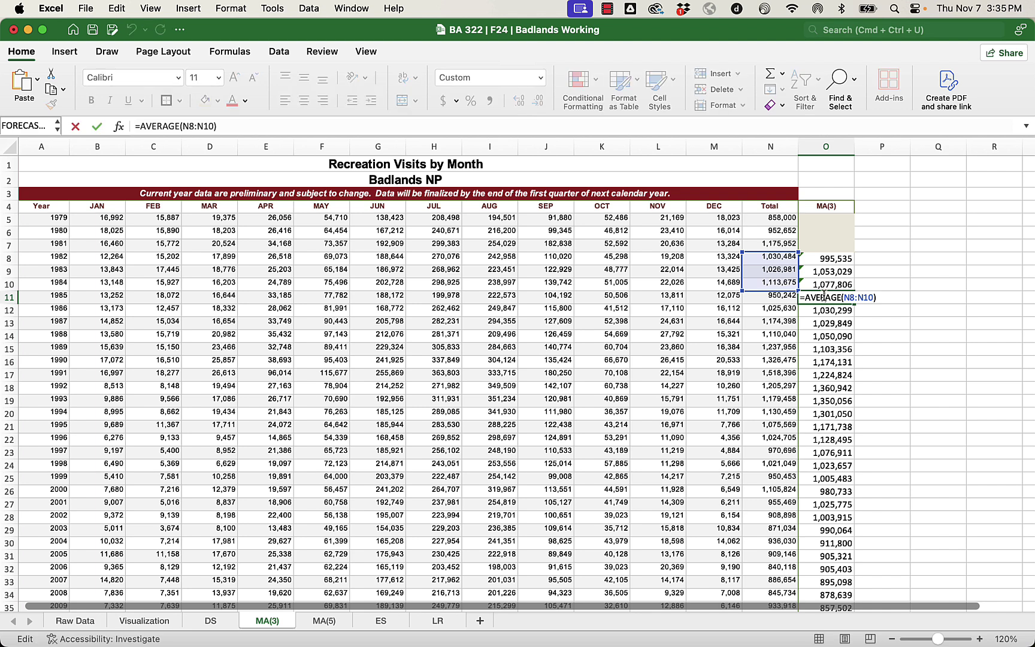
key("Return")
double_click(823, 310)
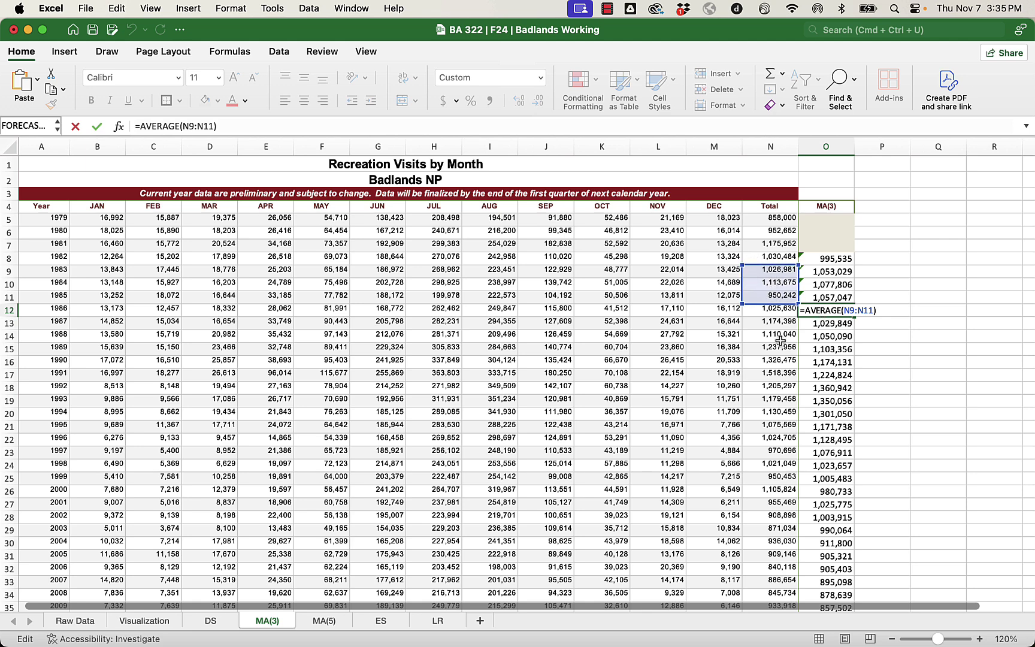
key("Return")
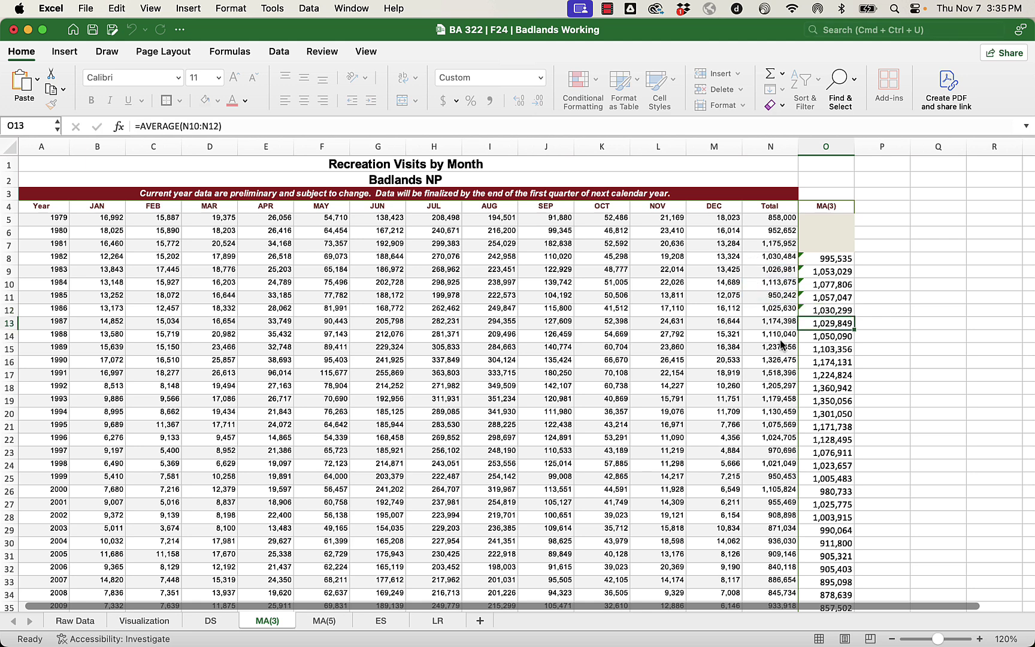
Ignore the omitted-adjacent-cells errors on the MA(3) formulas in O8:O12.
left_click_drag(836, 259, 830, 310)
left_click(787, 260)
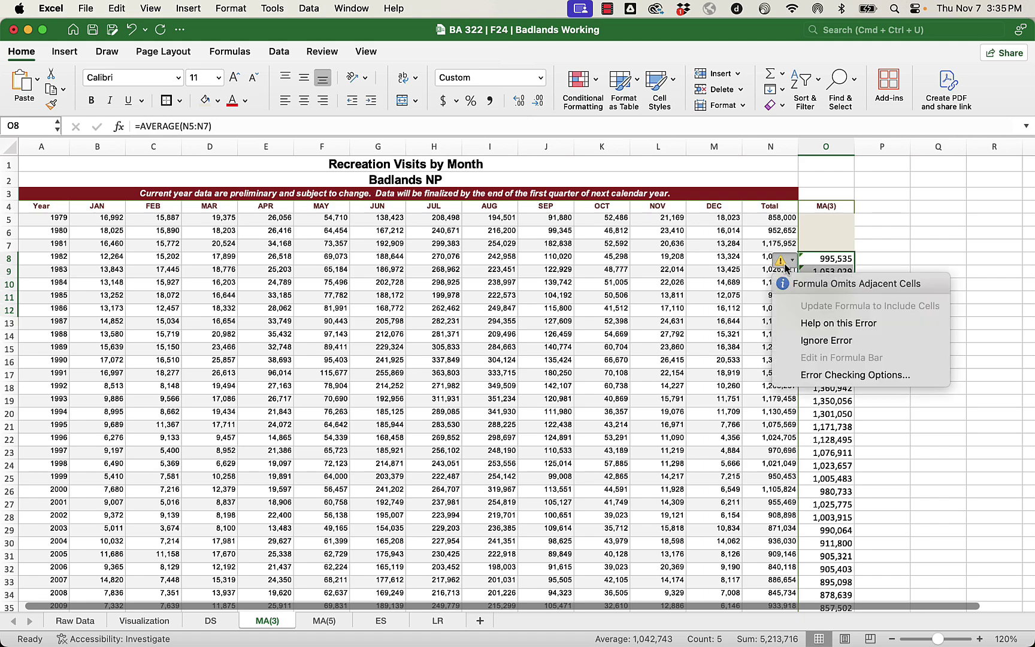
left_click(829, 340)
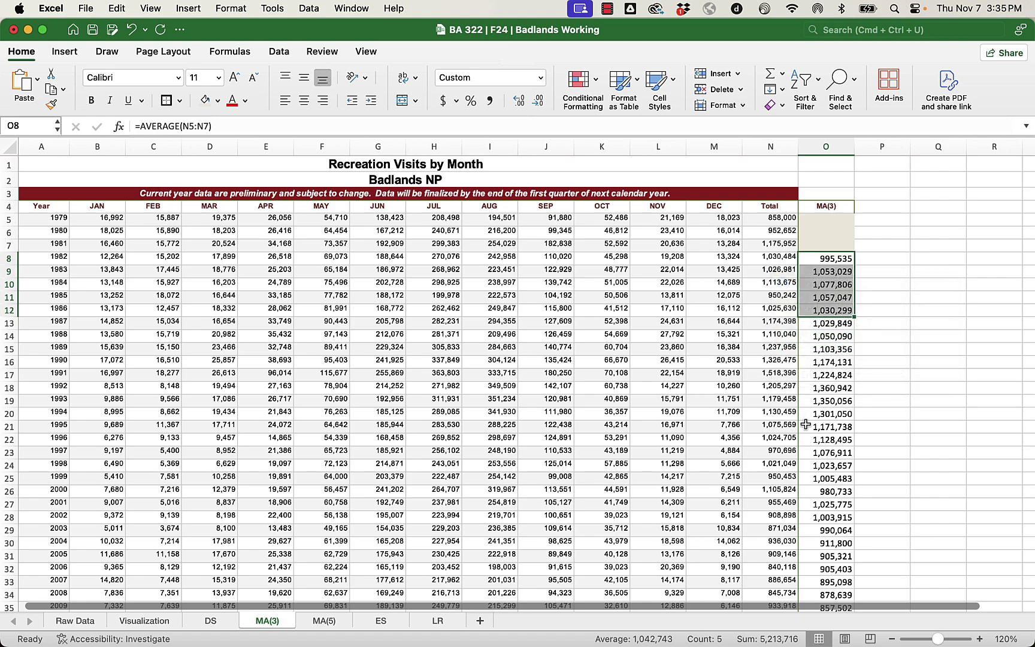
left_click(806, 424)
Review the 2024 forecast formula in O50 and the historical MA(3) values above it.
scroll(806, 424, "down", 10)
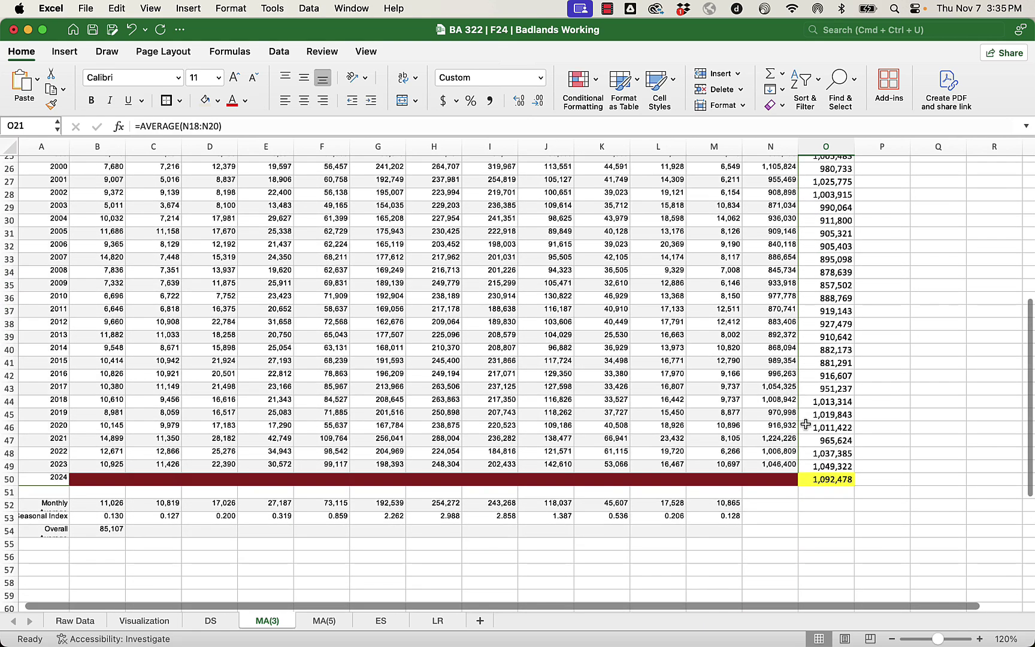
left_click(824, 480)
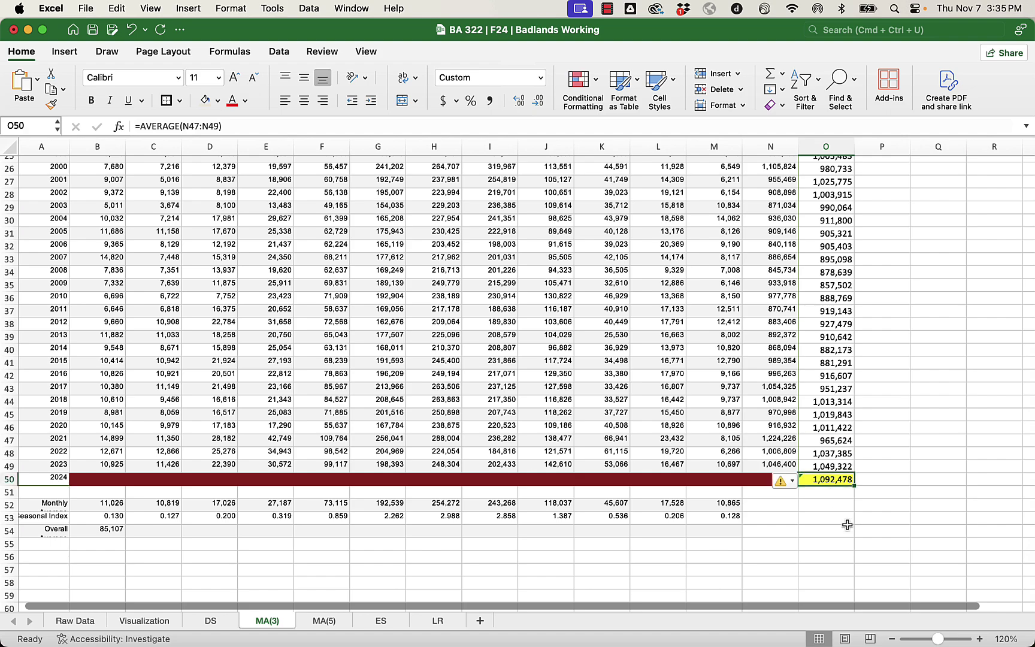
left_click_drag(827, 466, 830, 287)
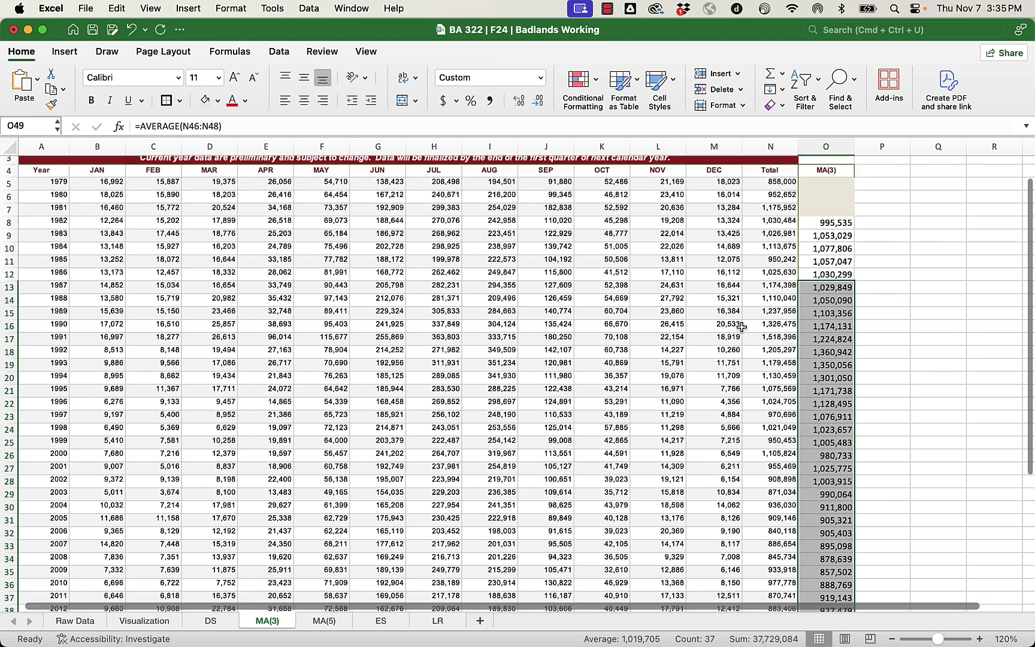
scroll(742, 327, "up", 2)
left_click(852, 310)
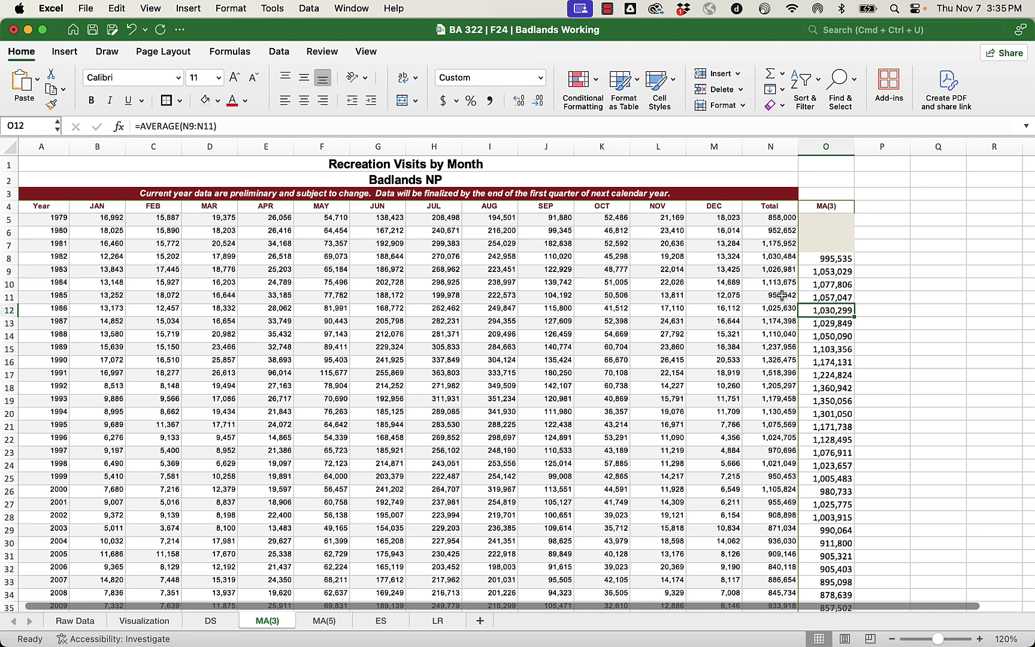
left_click(873, 207)
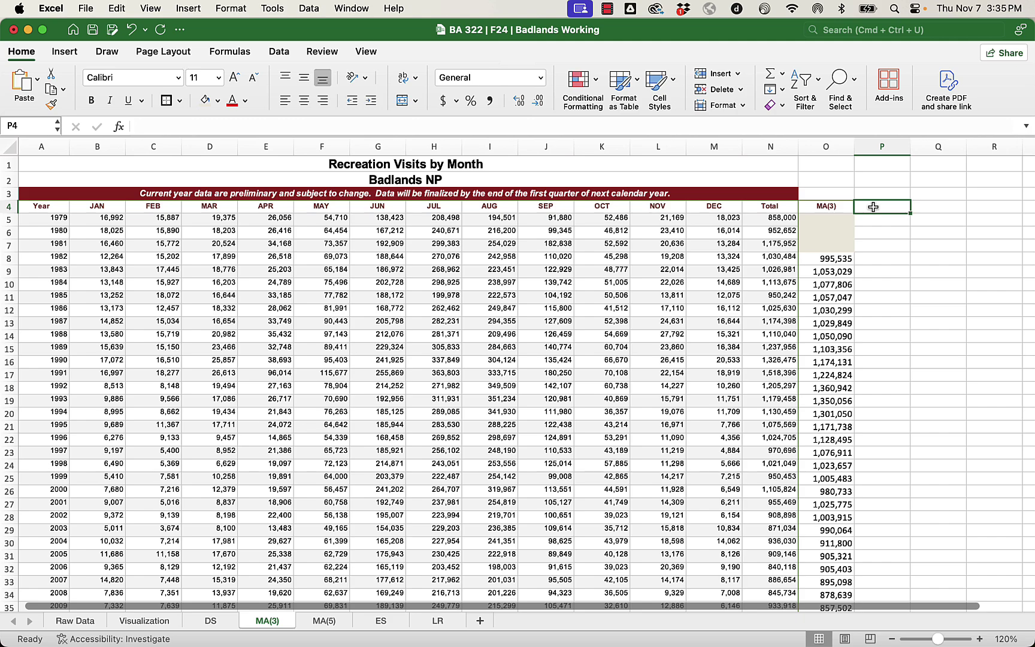
Enter the labels MEAN FORECAST ERROR in P51 and MFA in P52, below the 2024 forecast row.
scroll(874, 206, "down", 10)
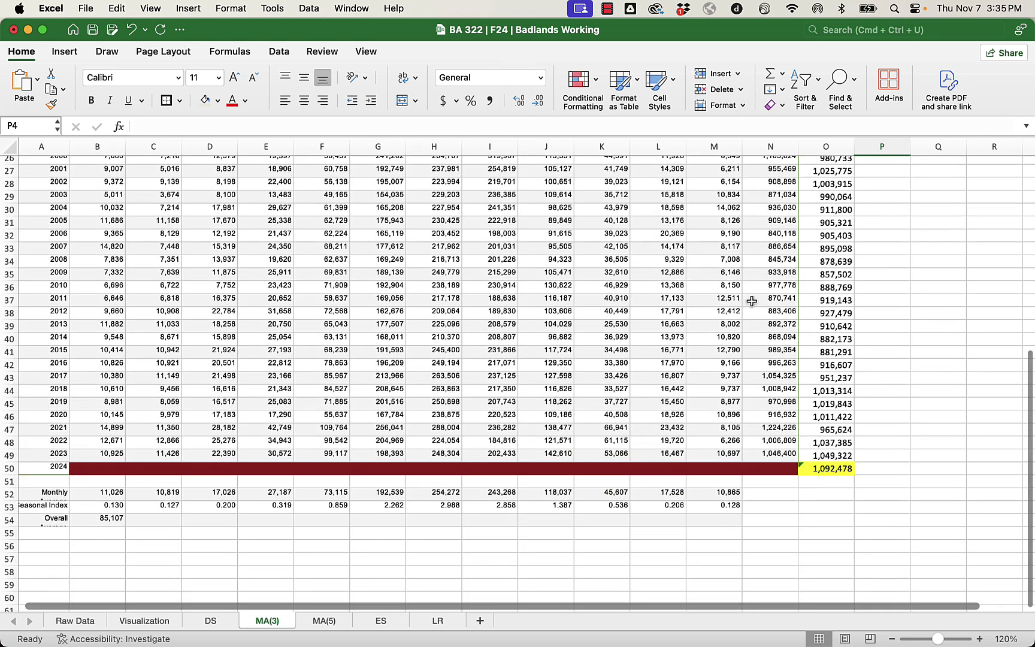
scroll(731, 331, "right", 5)
scroll(731, 331, "down", 3)
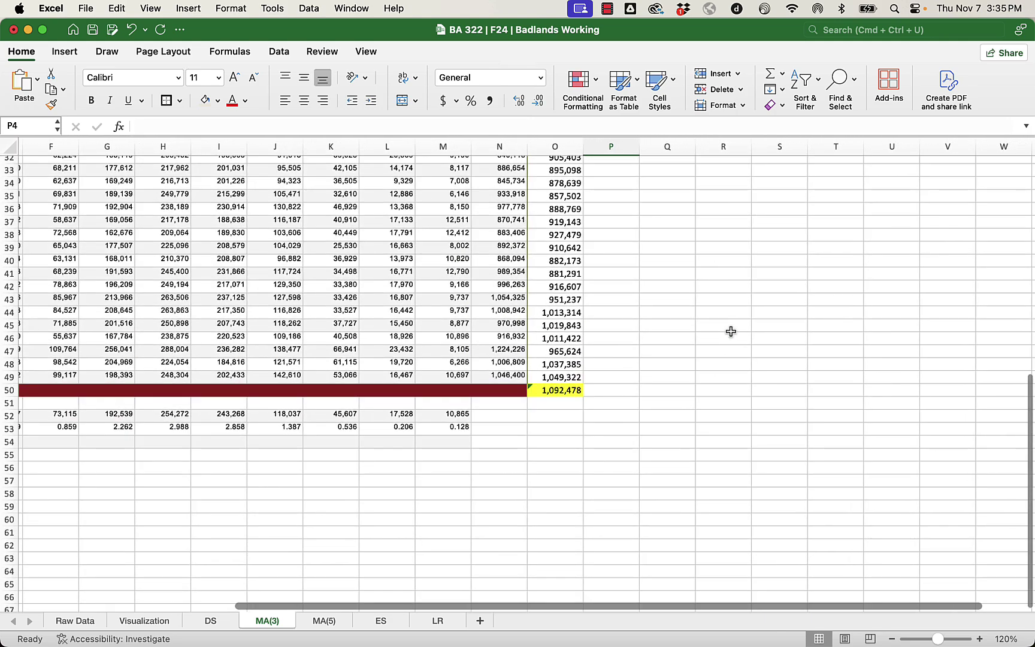
left_click(615, 405)
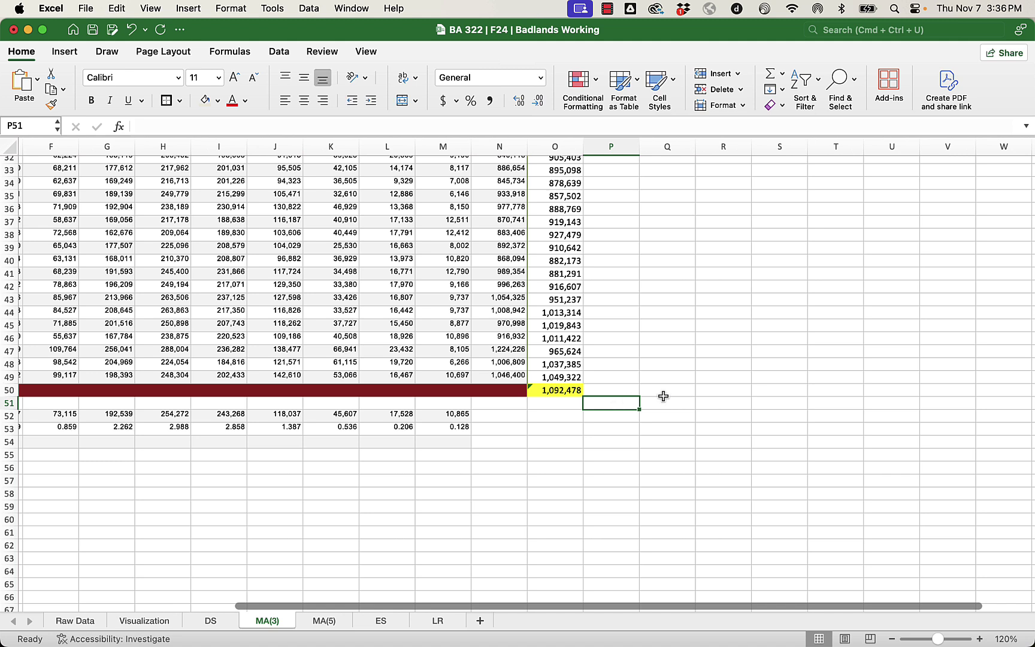
mouse_move(1033, 643)
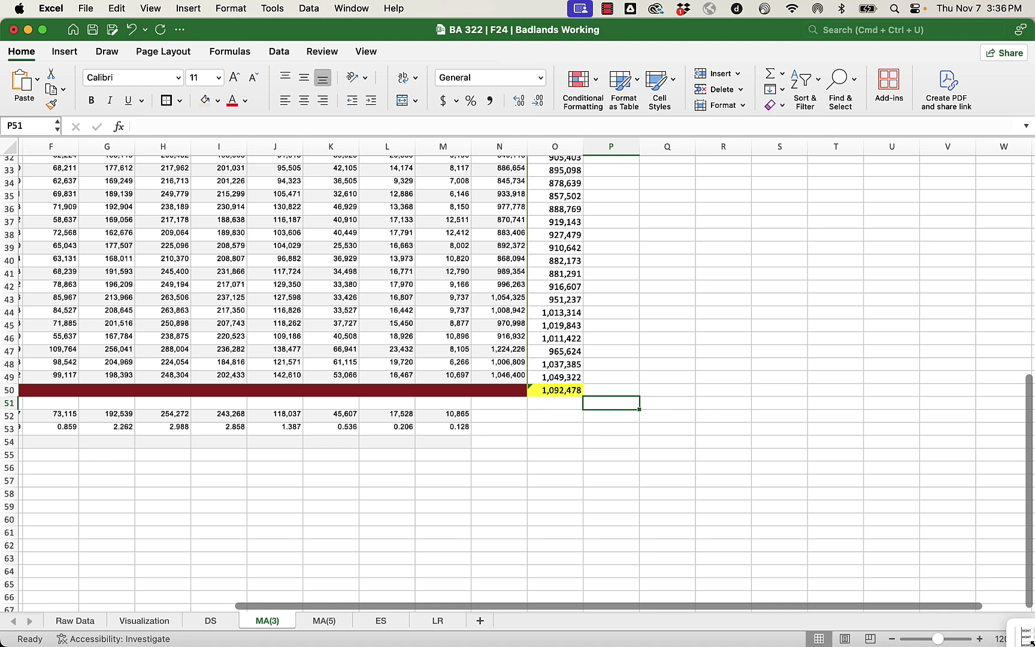
type("MEAN")
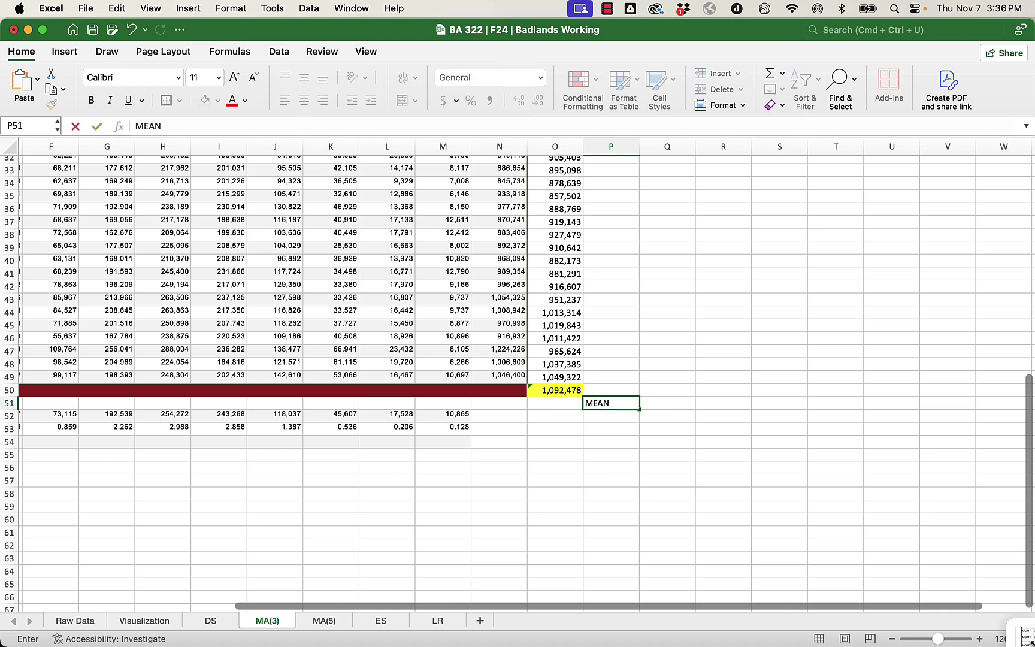
type(" FORECAST ERROR")
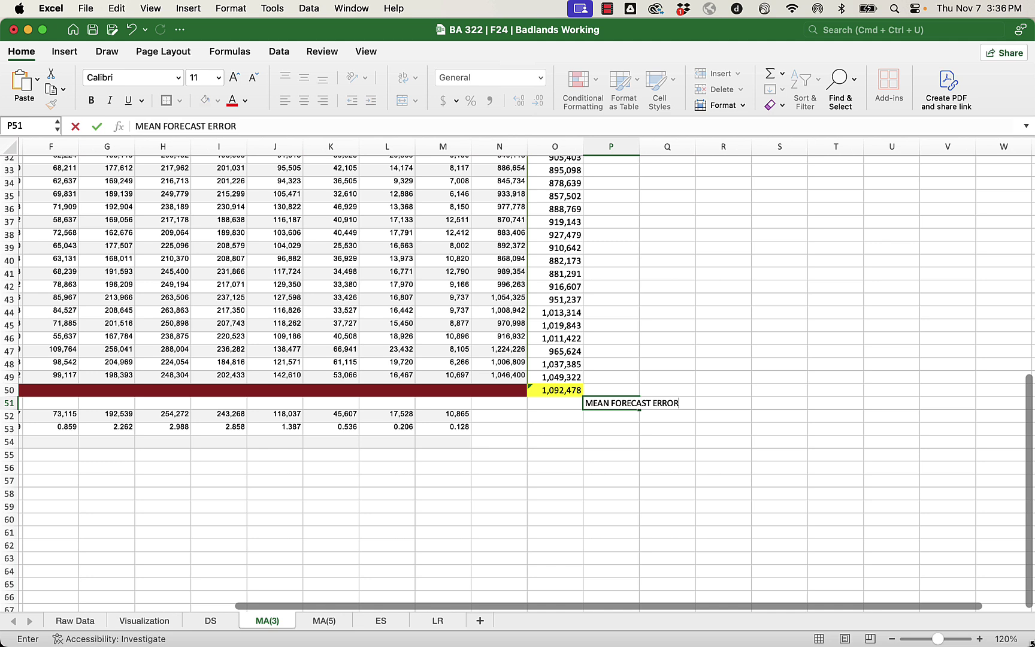
key("Return")
type("MF")
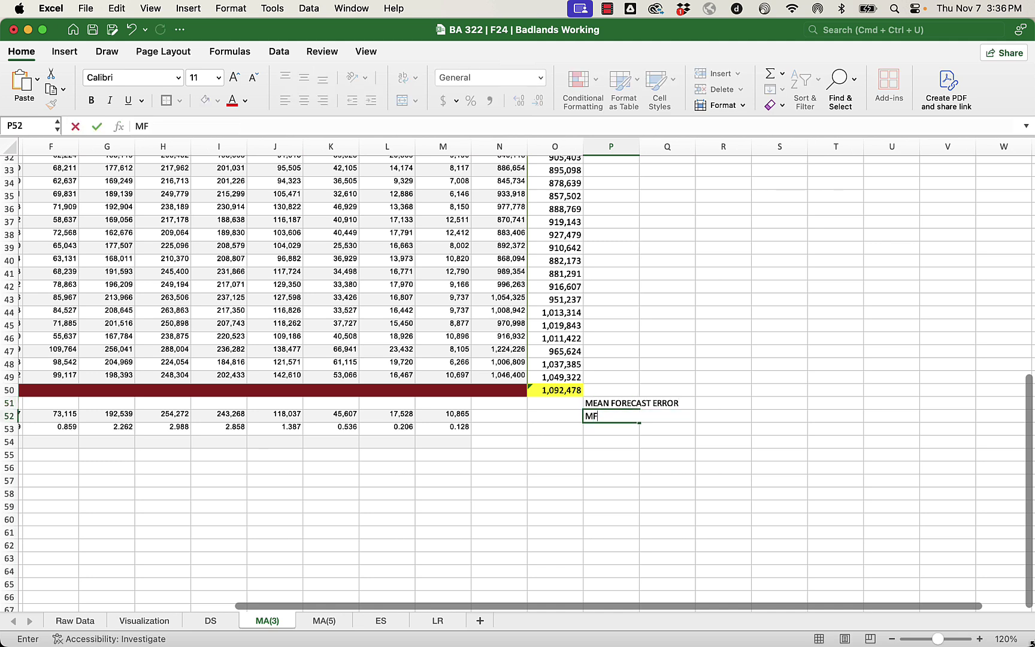
type("A")
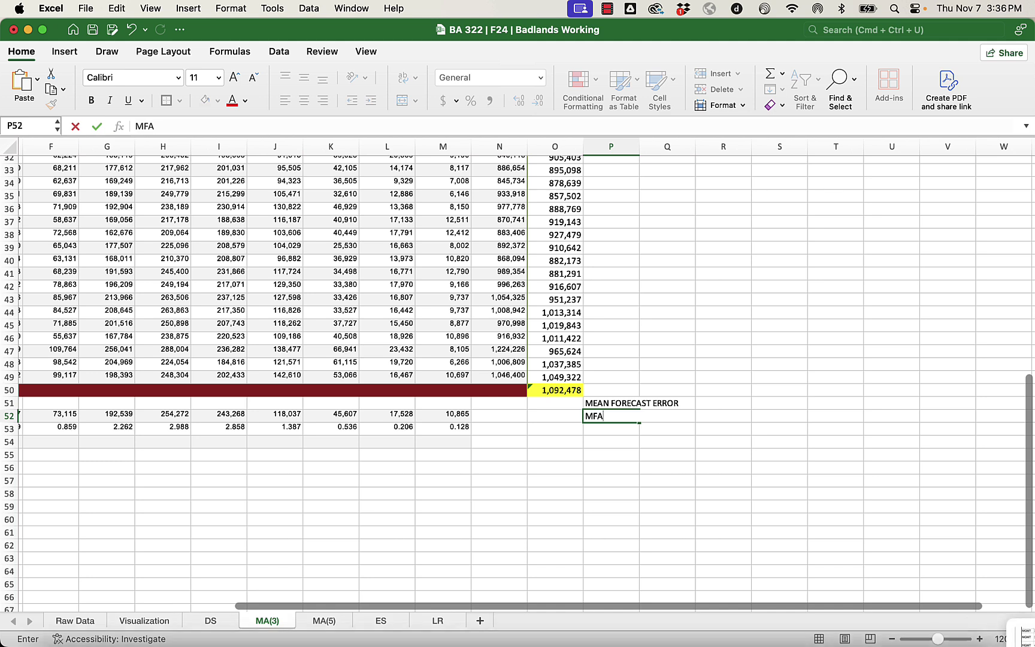
left_click(623, 498)
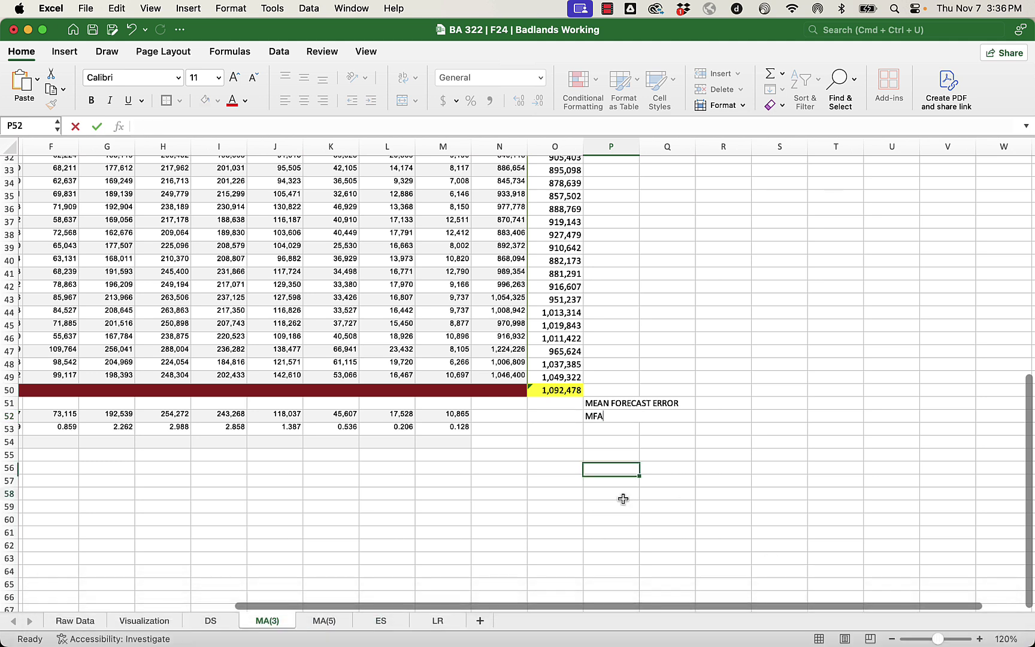
Apply text wrapping to row 51 so the mean forecast error label fits its column.
left_click(11, 402)
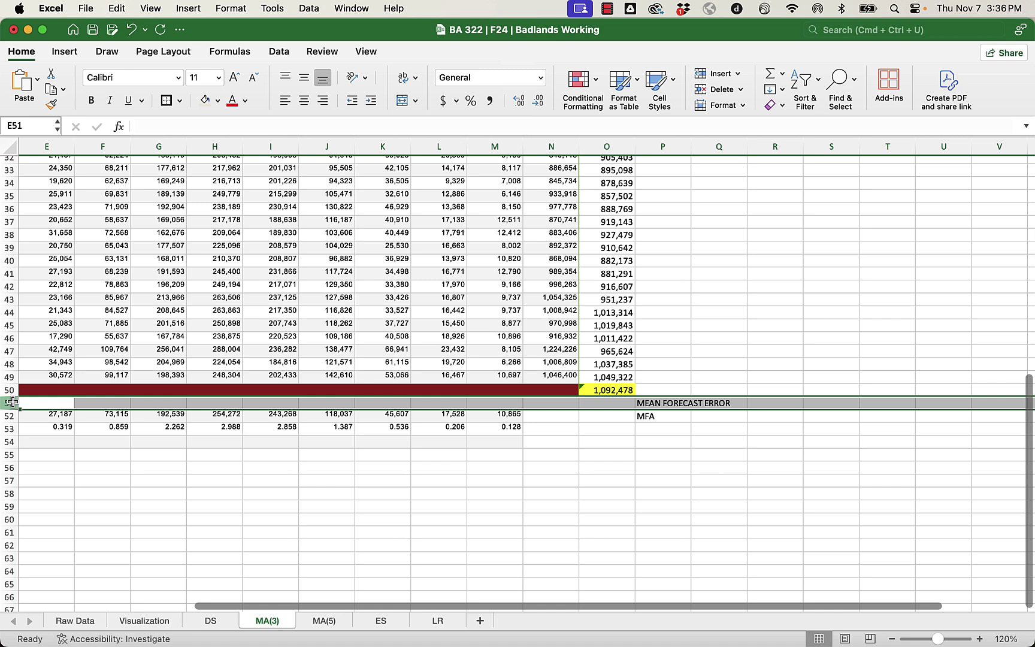
left_click(404, 77)
left_click(650, 485)
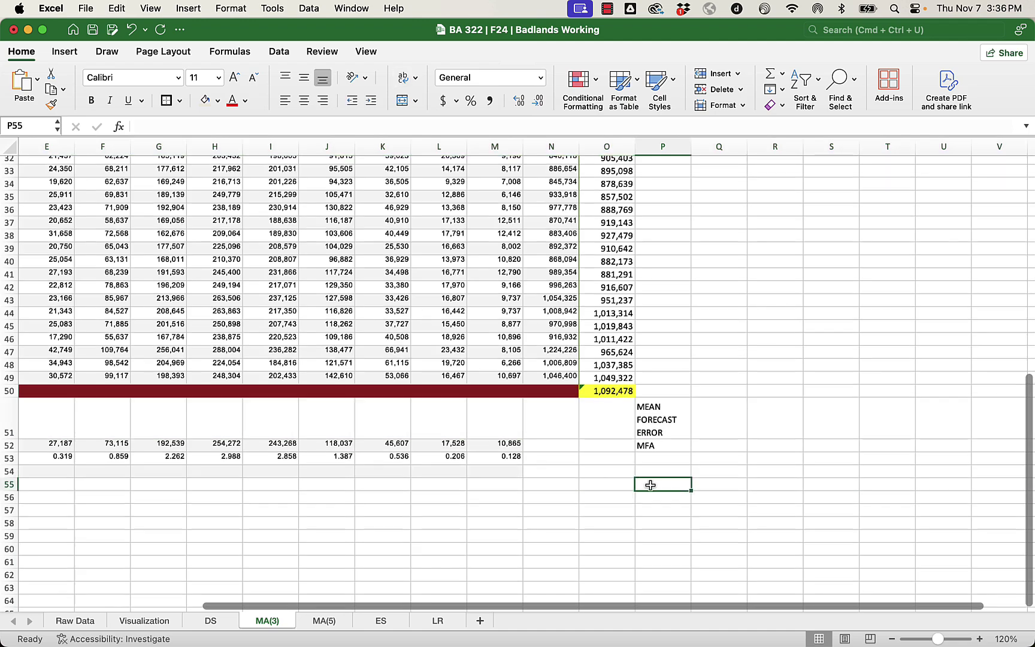
Enter the heading Forecast Errors in P4, beside the MA(3) heading.
scroll(651, 484, "up", 10)
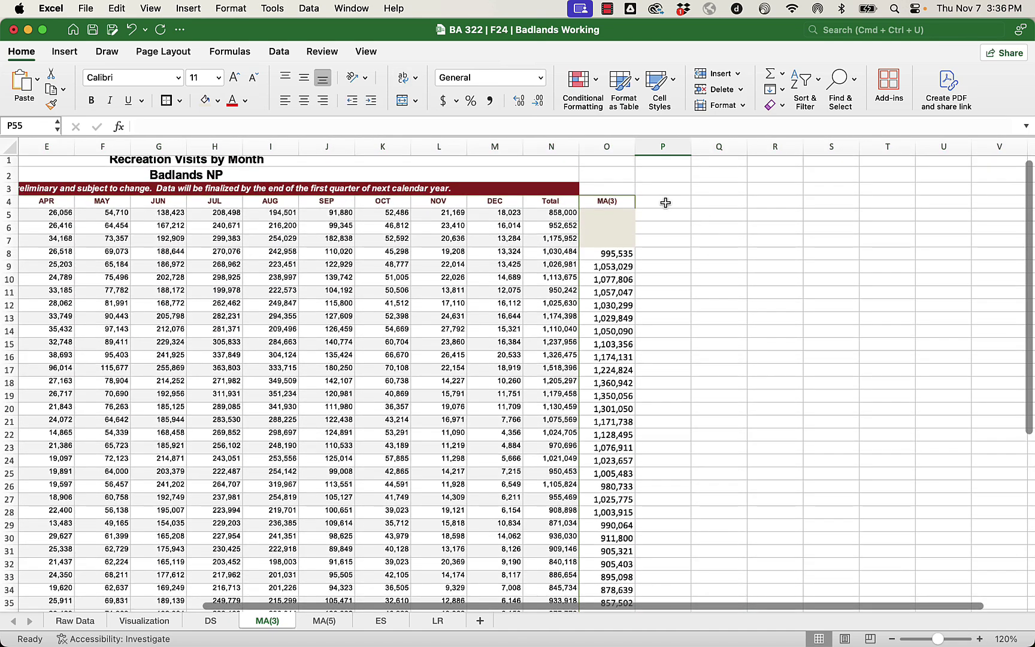
left_click(665, 202)
type("For")
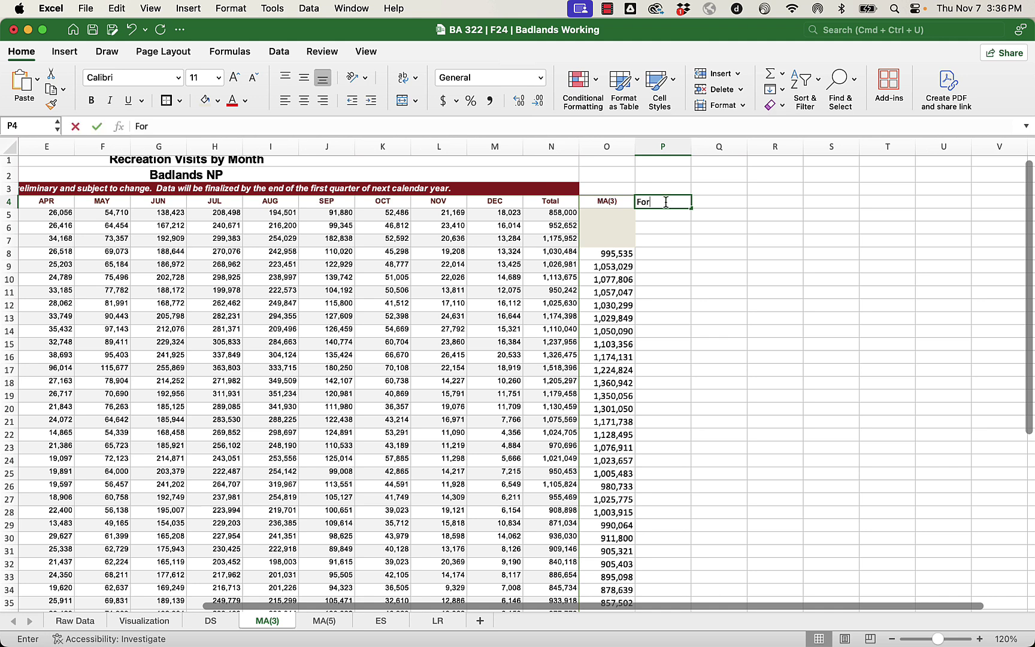
type("ecast Errors")
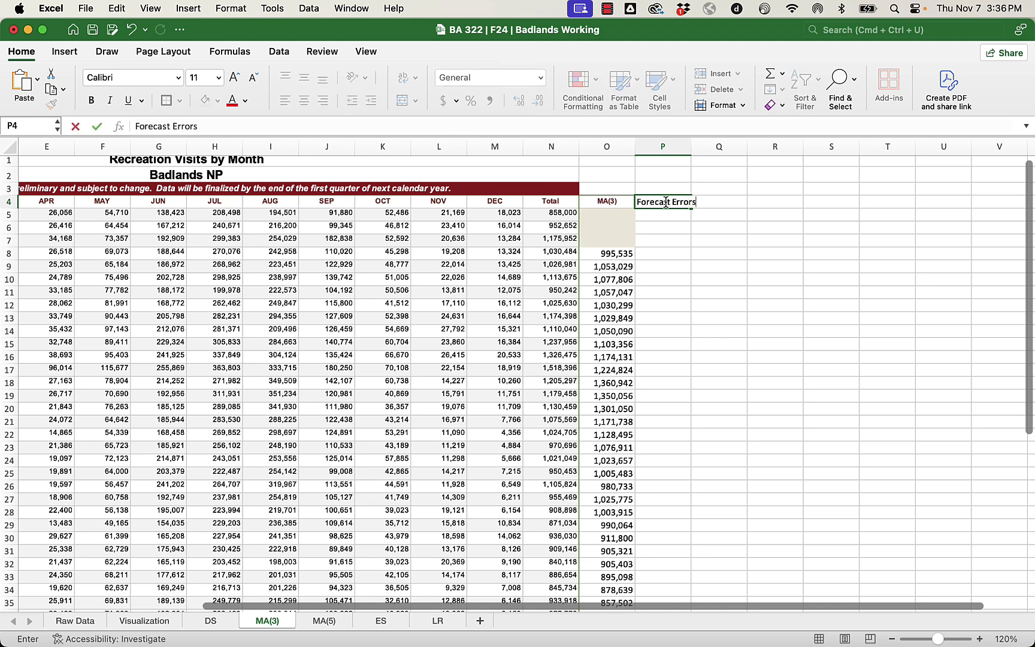
key("Return")
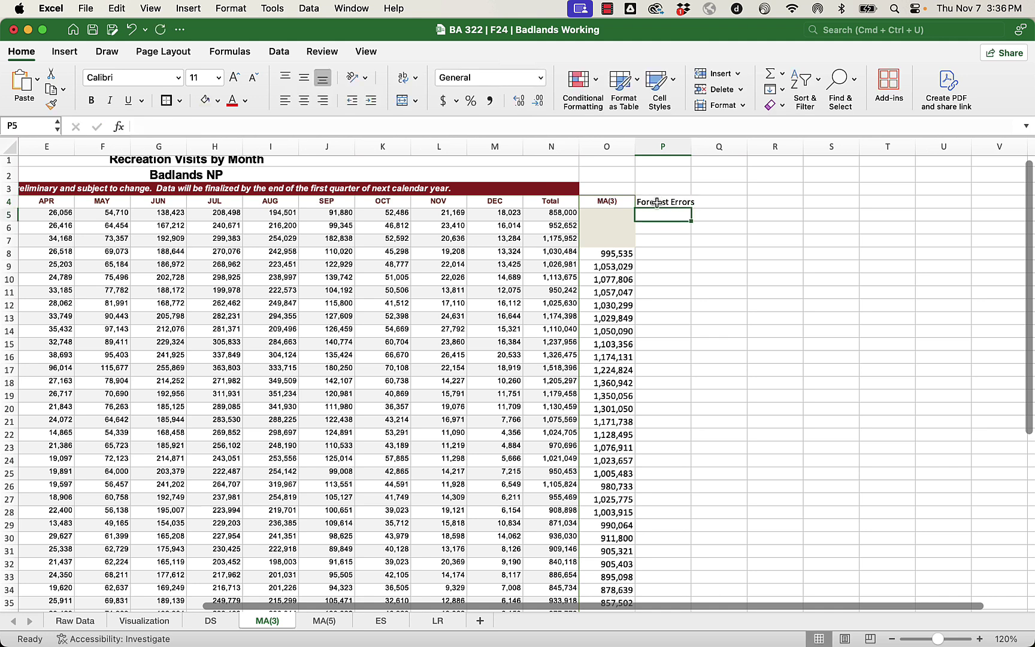
Copy the MA(3) heading's formatting from O4 to P4:S4.
left_click(611, 206)
left_click(51, 105)
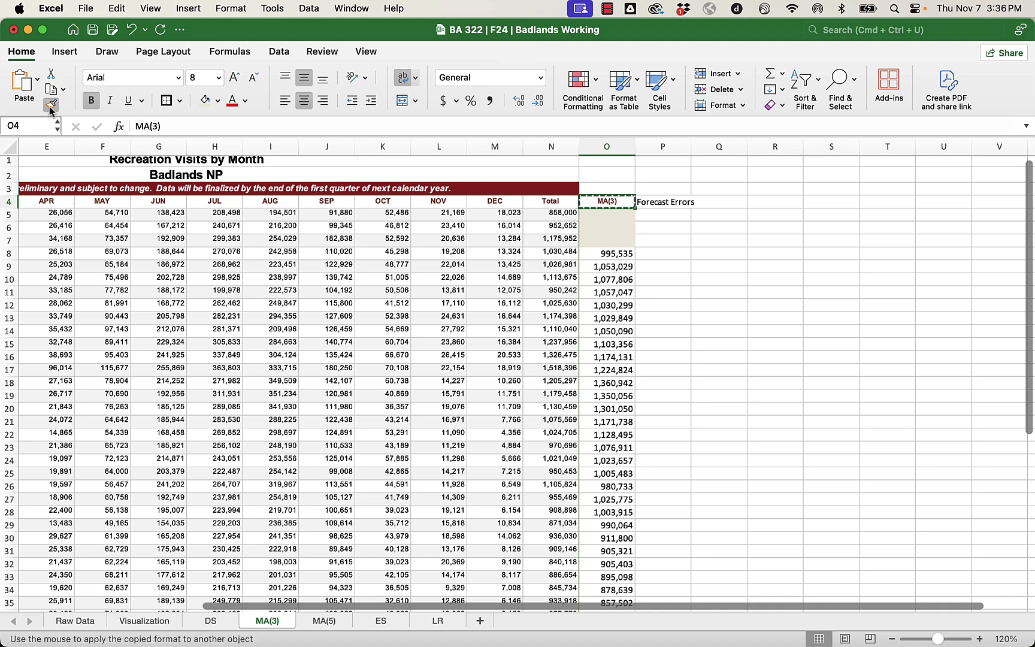
left_click_drag(663, 206, 822, 206)
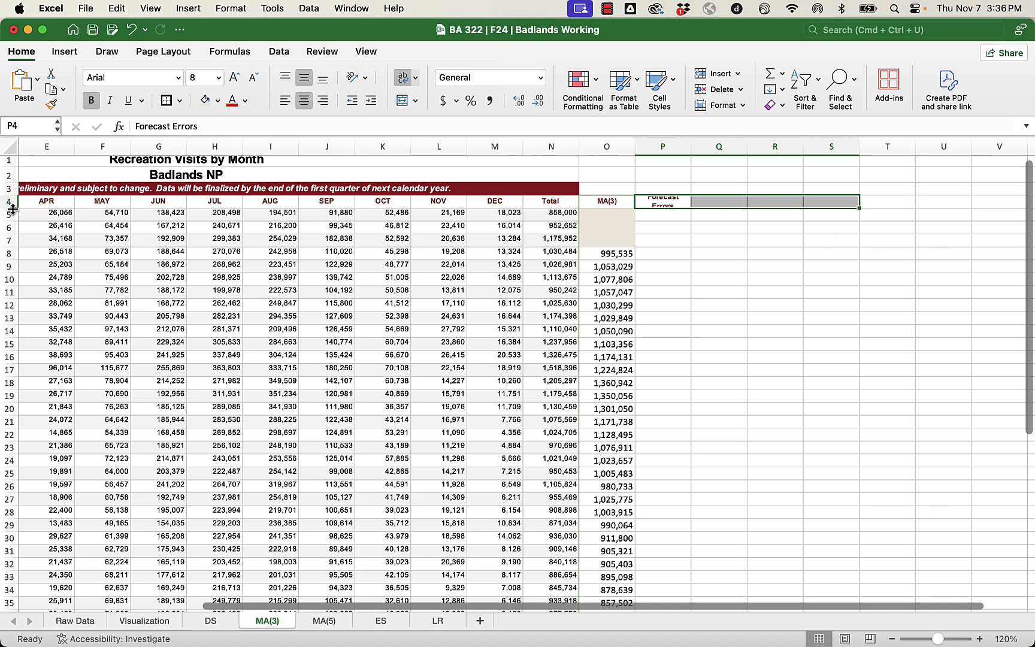
Increase the height of row 4 so the two-line Forecast Errors heading fits.
left_click_drag(11, 207, 11, 221)
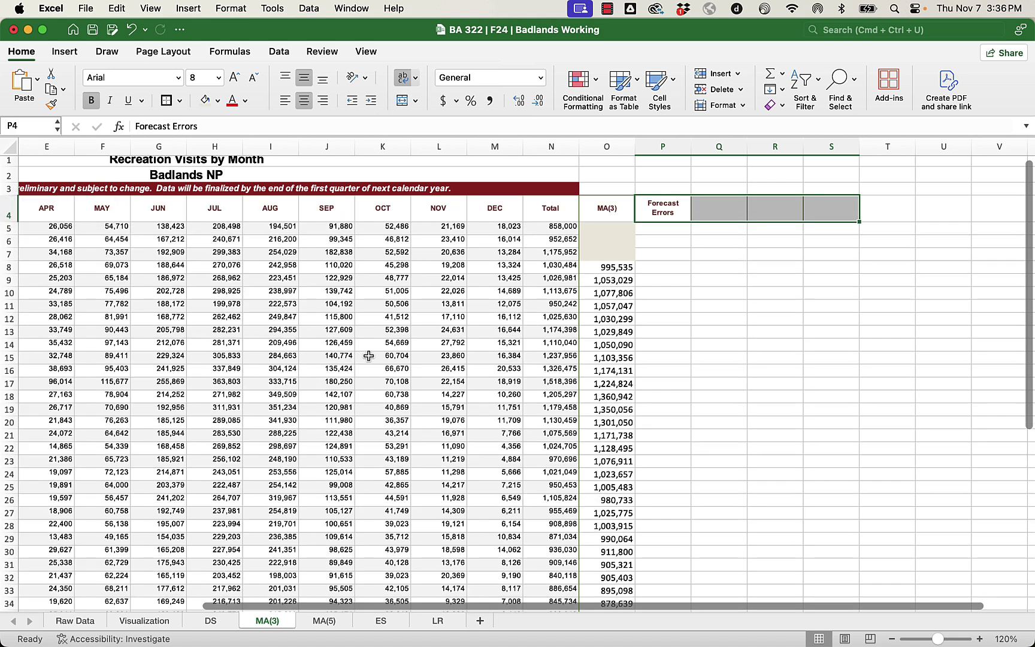
left_click(729, 347)
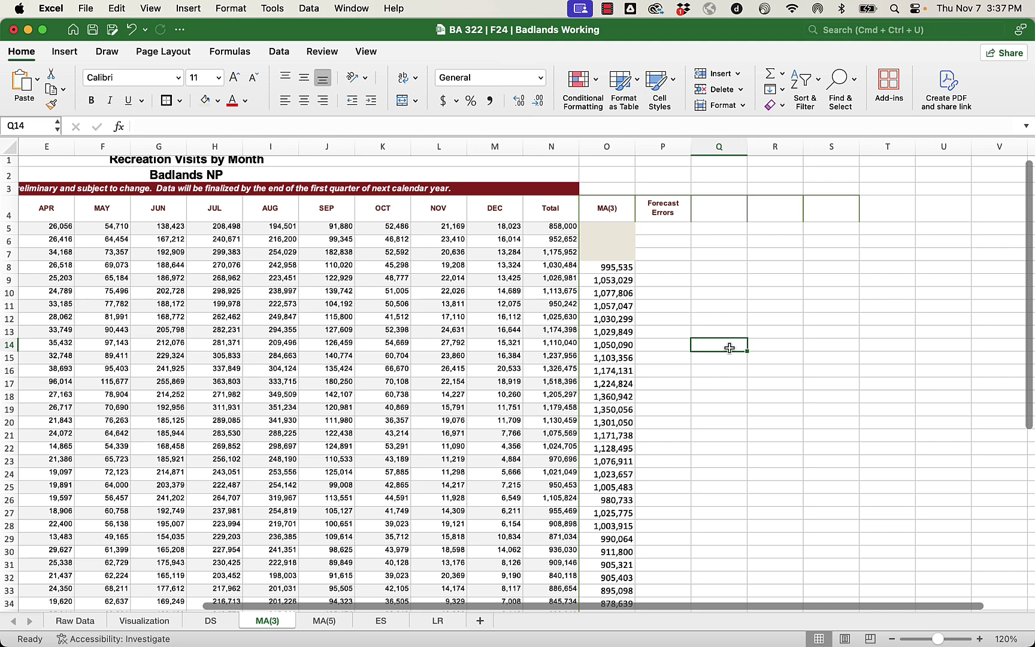
Enter the labels MEAN ABSOLUTE ERROR in Q51 and MAE in Q52, beside the mean forecast error labels.
scroll(730, 347, "down", 10)
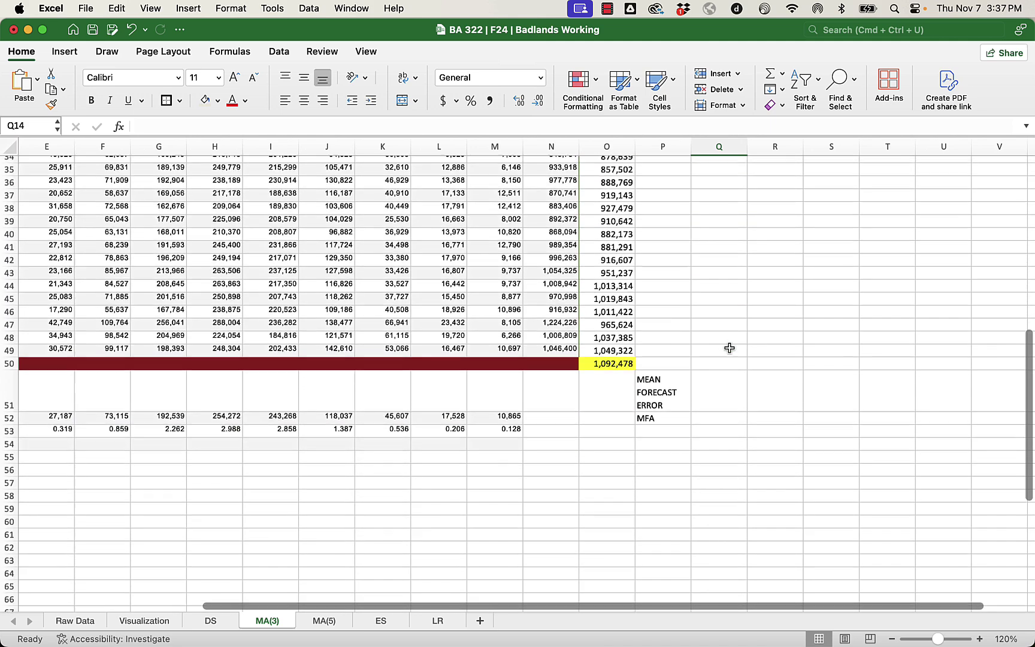
left_click(717, 382)
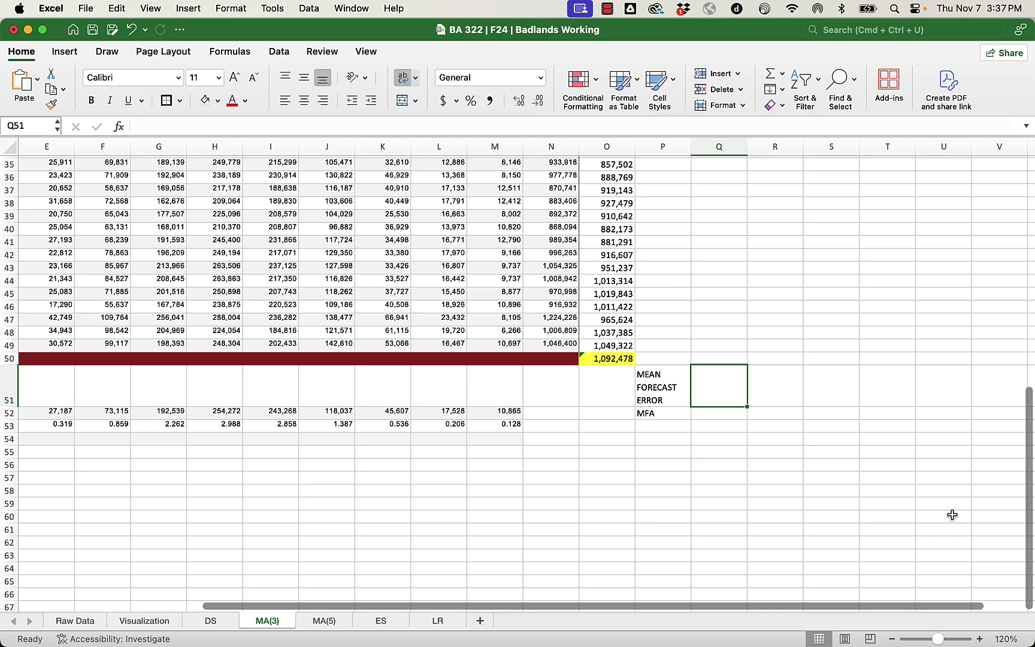
type("MEAN")
type(" ABS")
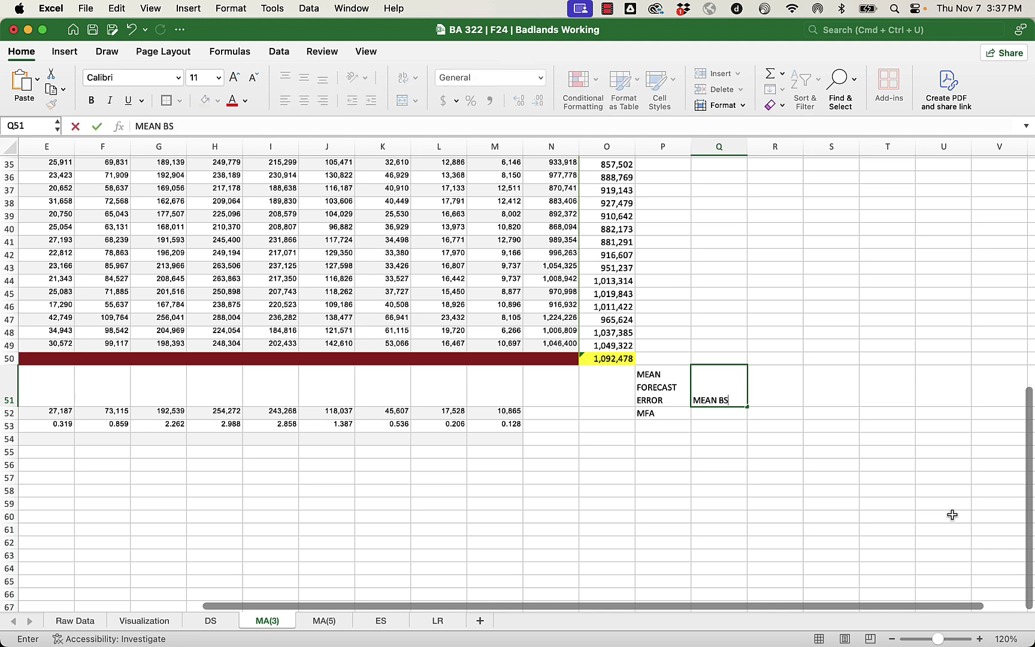
key("BackSpace")
key("BackSpace")
type("ABSOLUTE")
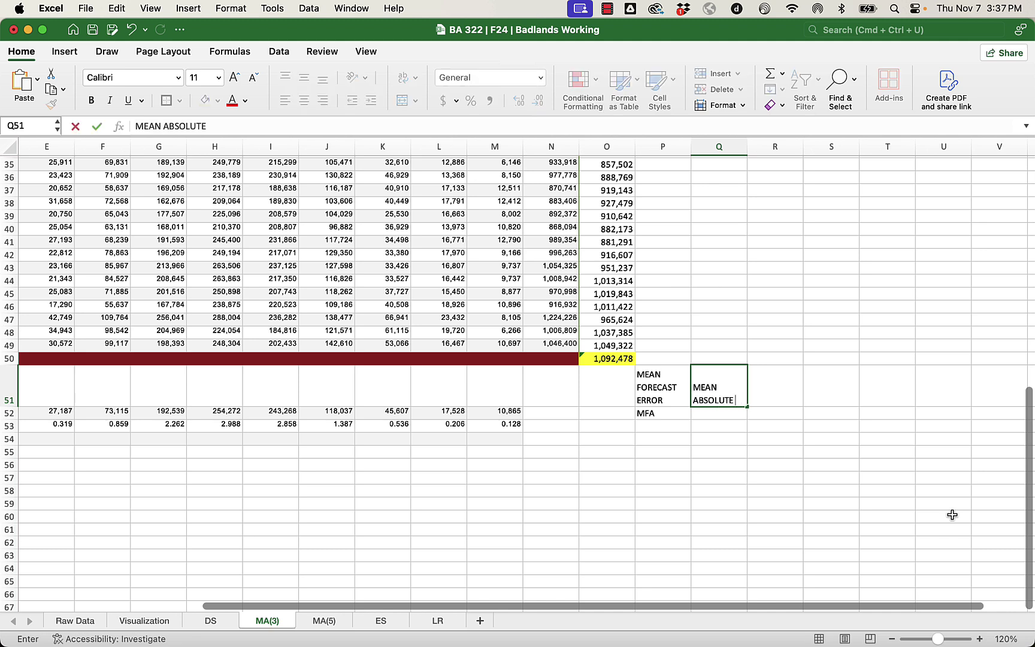
type(" ERROR")
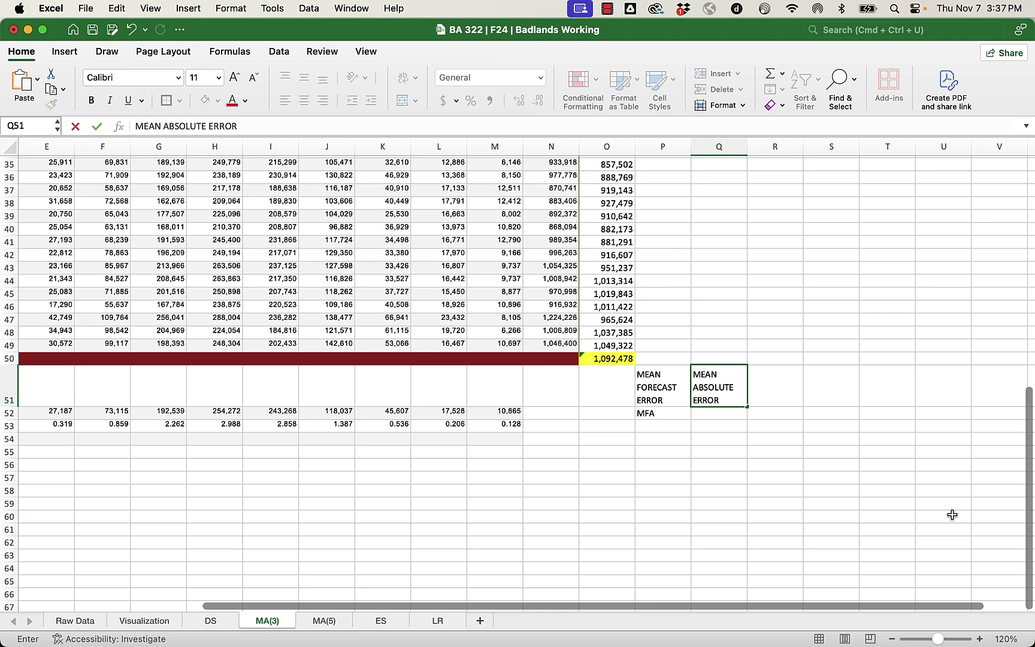
key("Return")
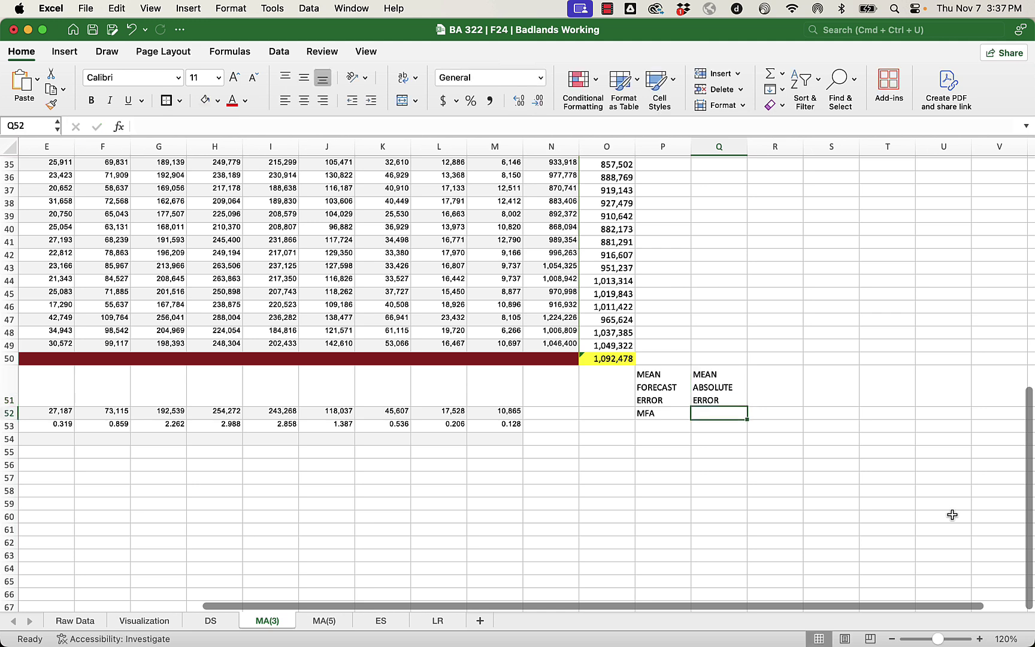
type("MAE")
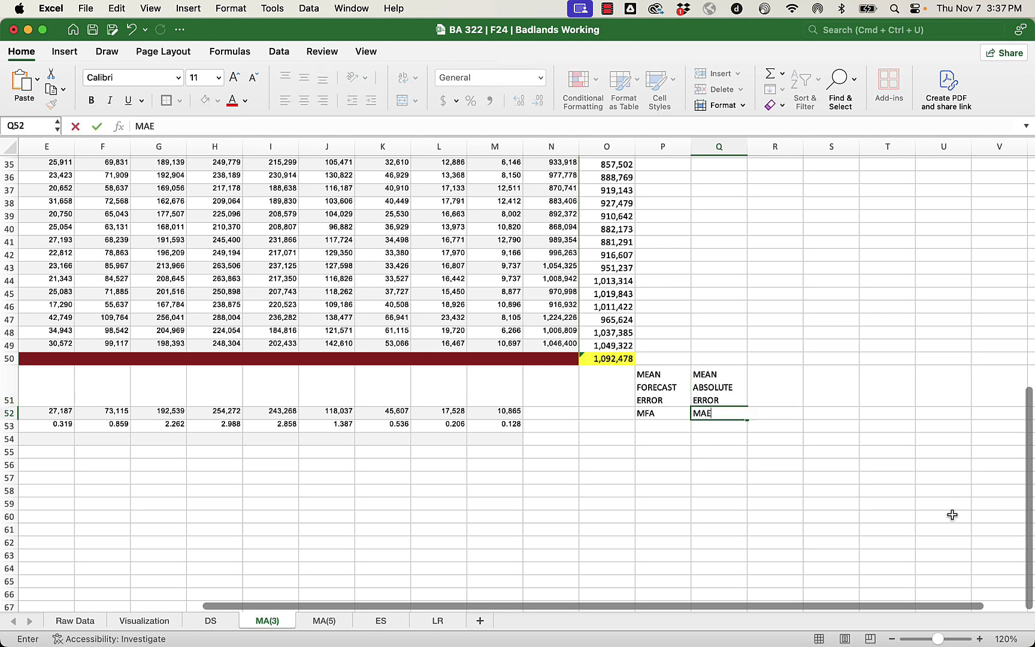
key("Return")
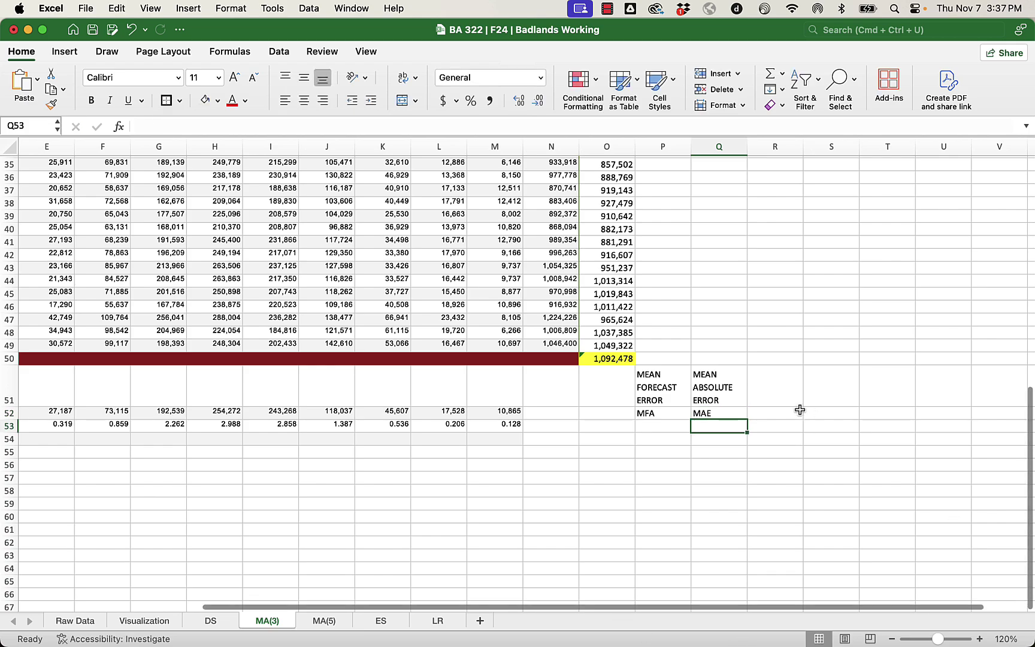
Enter the heading Absolute Errors in Q4, beside the Forecast Errors heading.
scroll(800, 409, "up", 15)
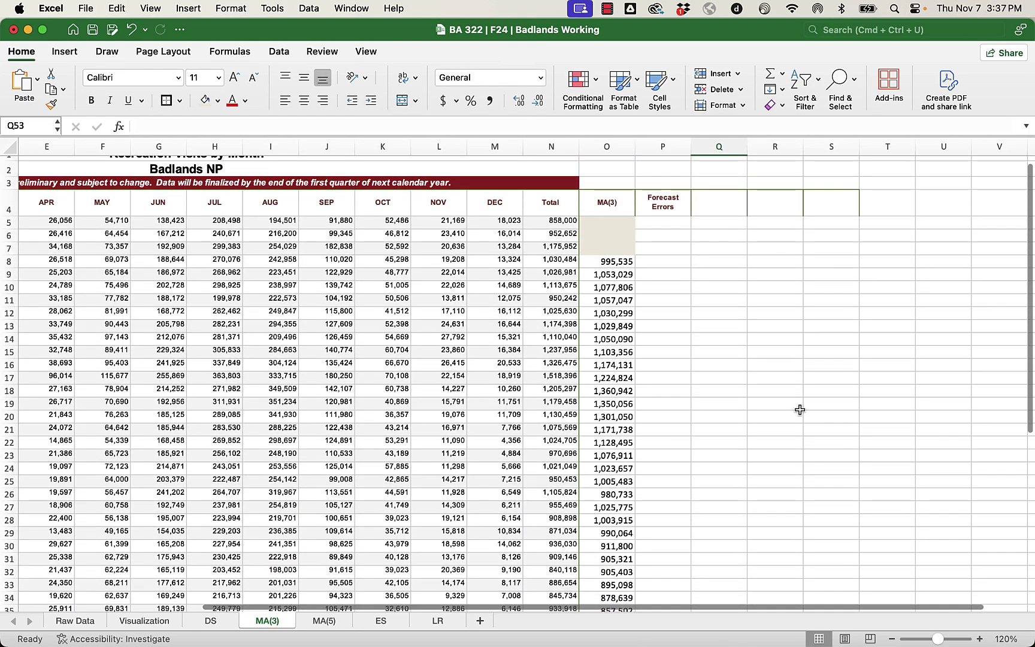
left_click(730, 206)
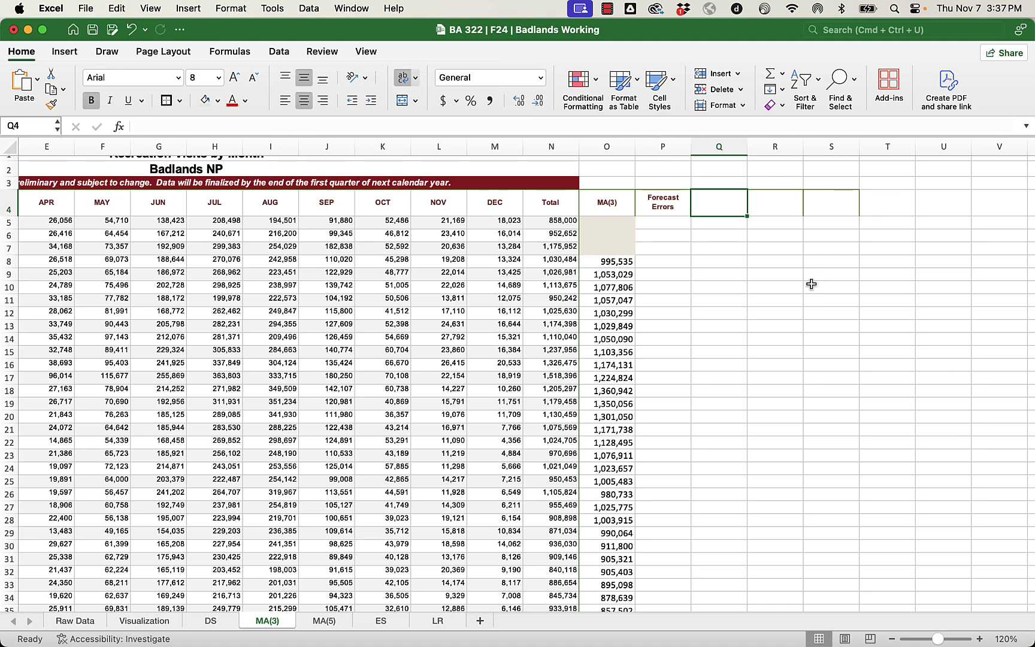
type("Abso")
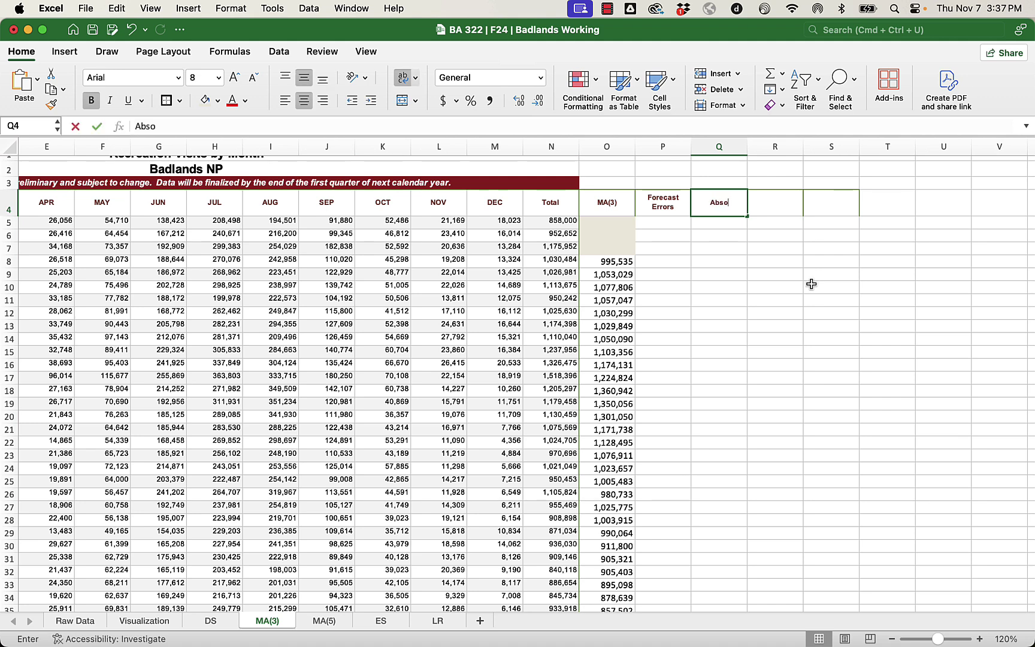
type("lute Errors")
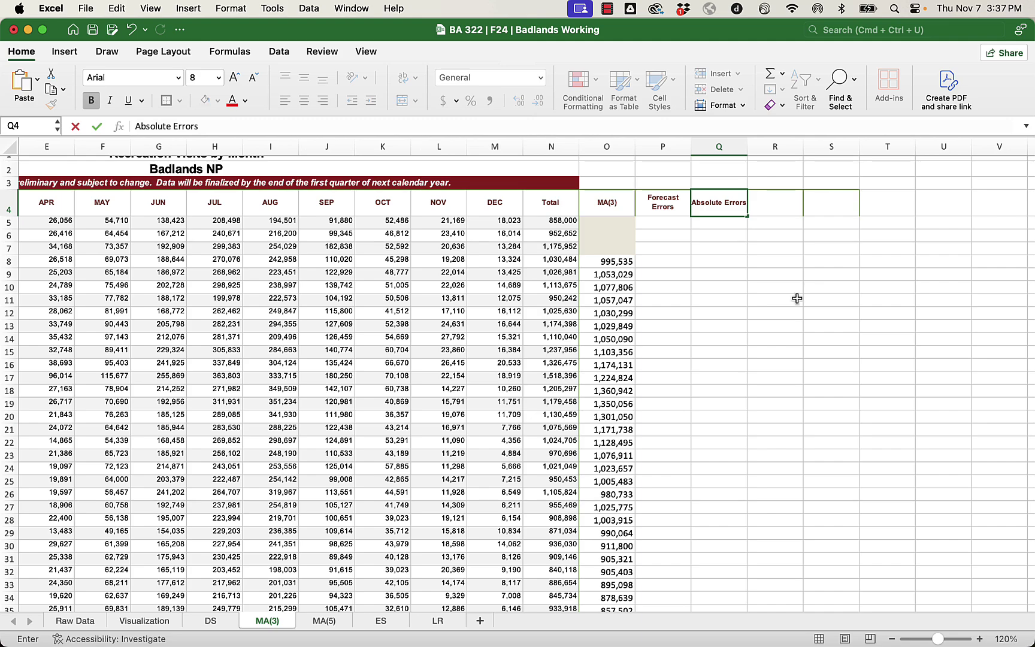
left_click(796, 299)
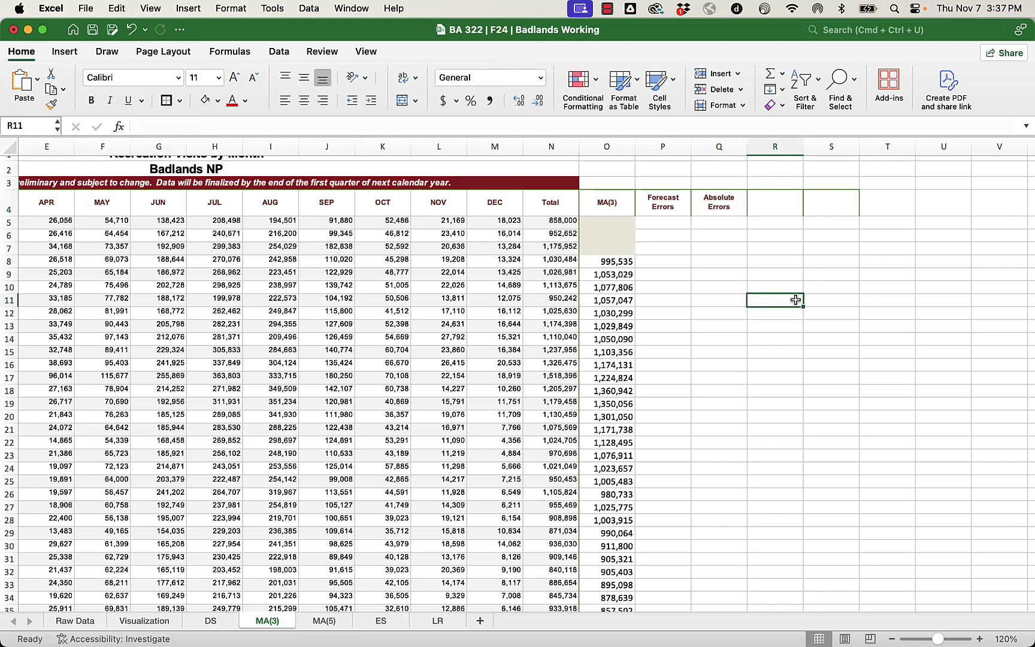
Enter the labels MEAN ABSOLUTE PERCENTAGE ERROR in R51 and MAPE in R52.
scroll(796, 299, "down", 10)
left_click(791, 482)
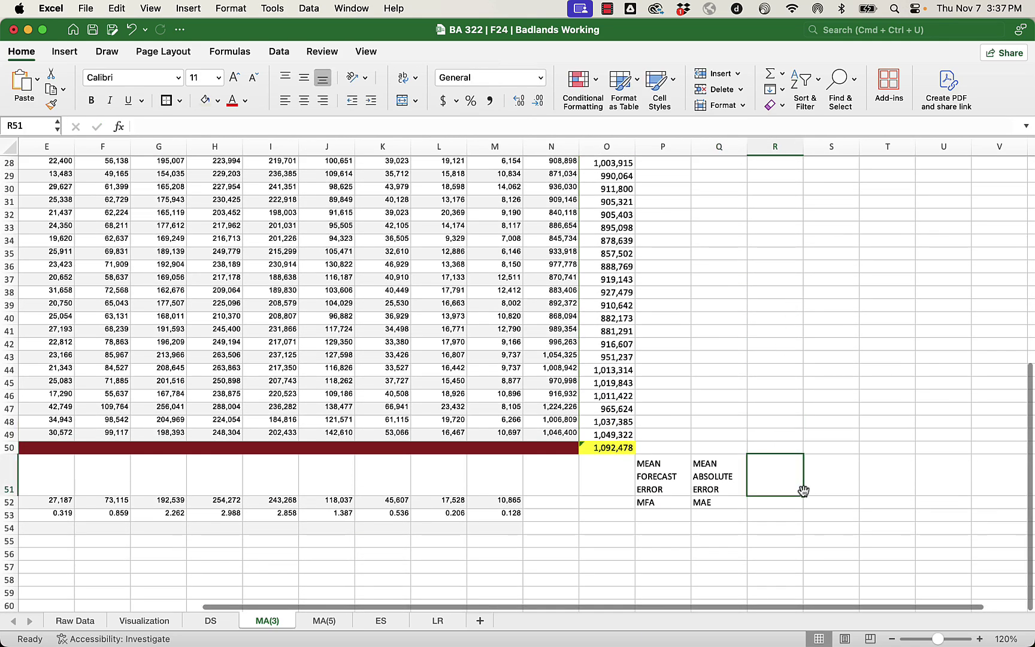
type("MEAN A")
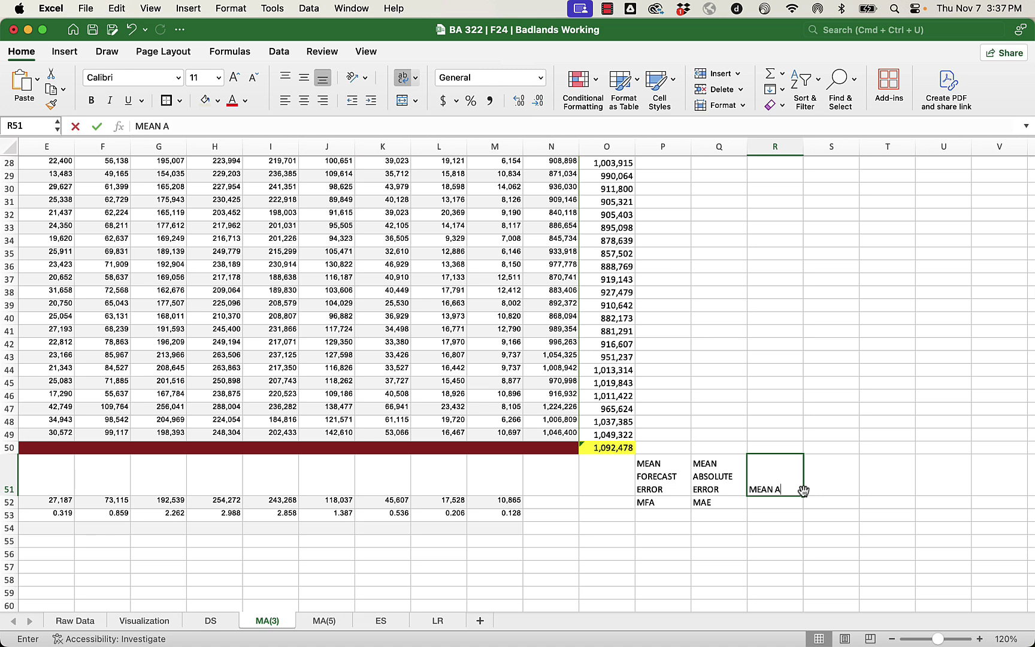
type("BSOLUTE PER")
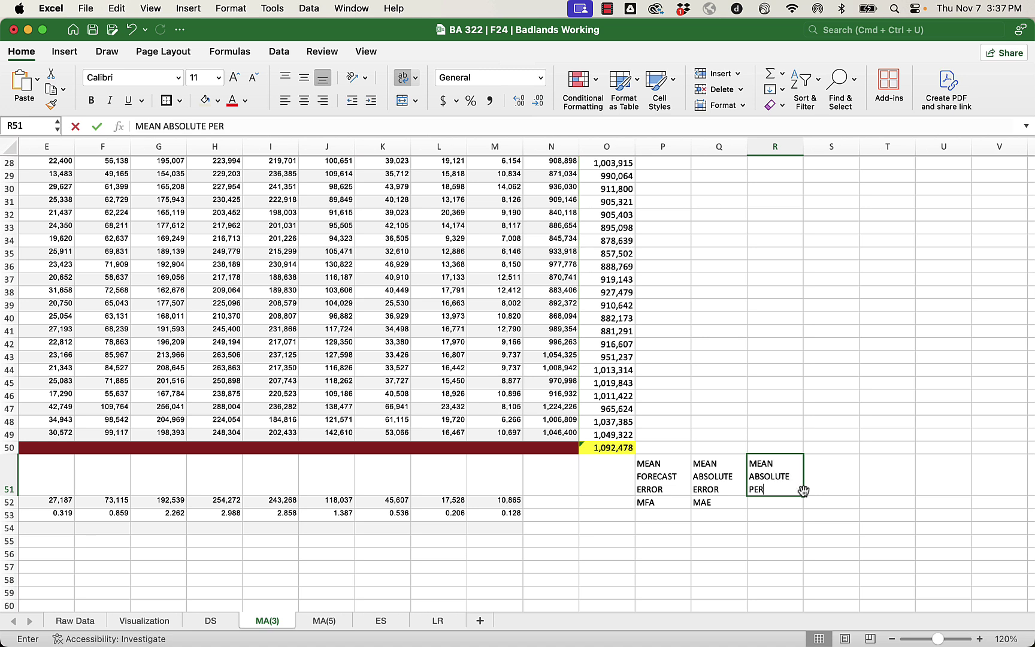
type("CENTA")
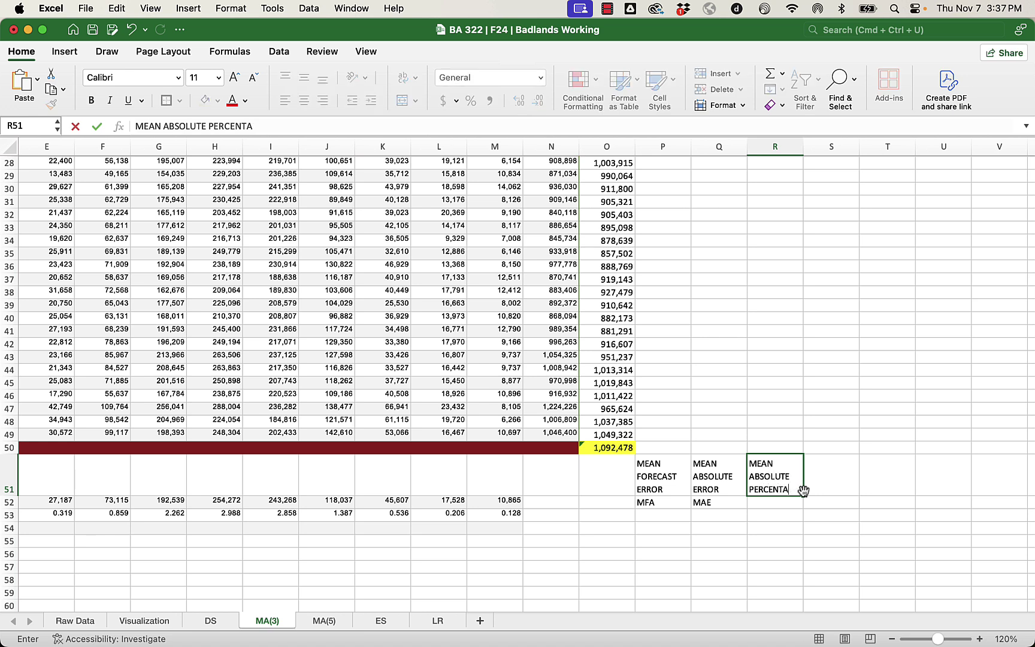
type("TGE ERROR")
key("Return")
type("MAPE")
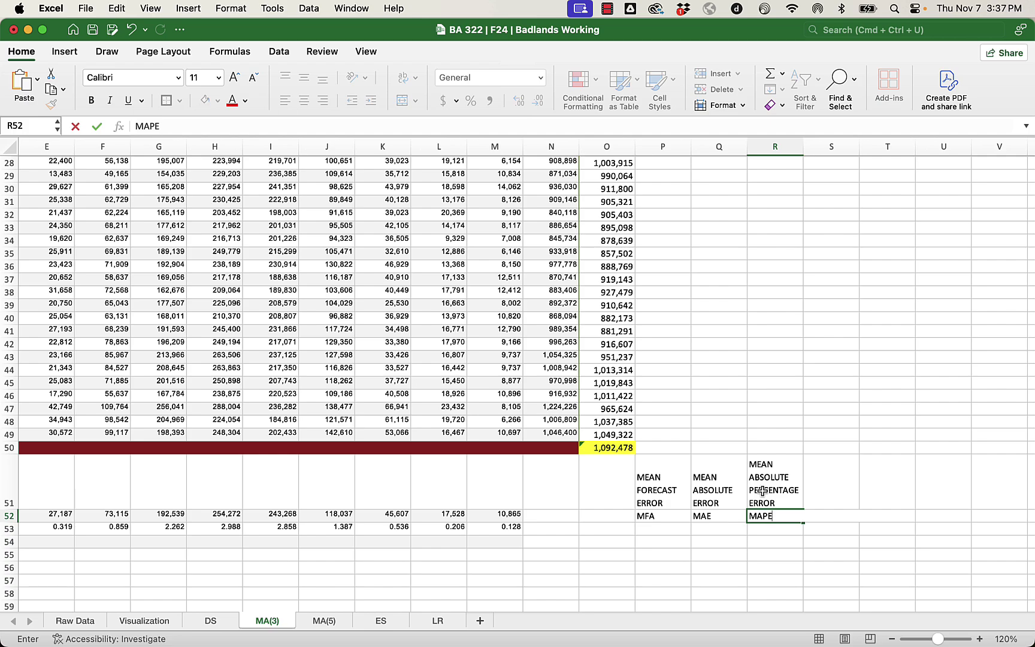
Enter the heading Absolute Percentage Error in R4 and make row 4 taller so all three lines fit.
scroll(762, 491, "up", 10)
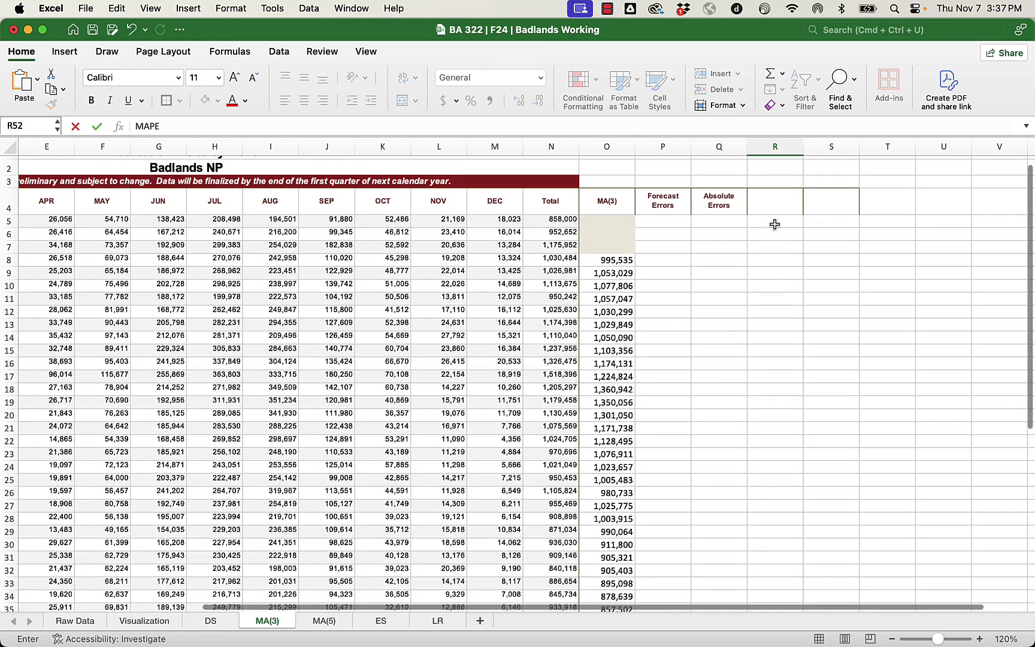
left_click(775, 202)
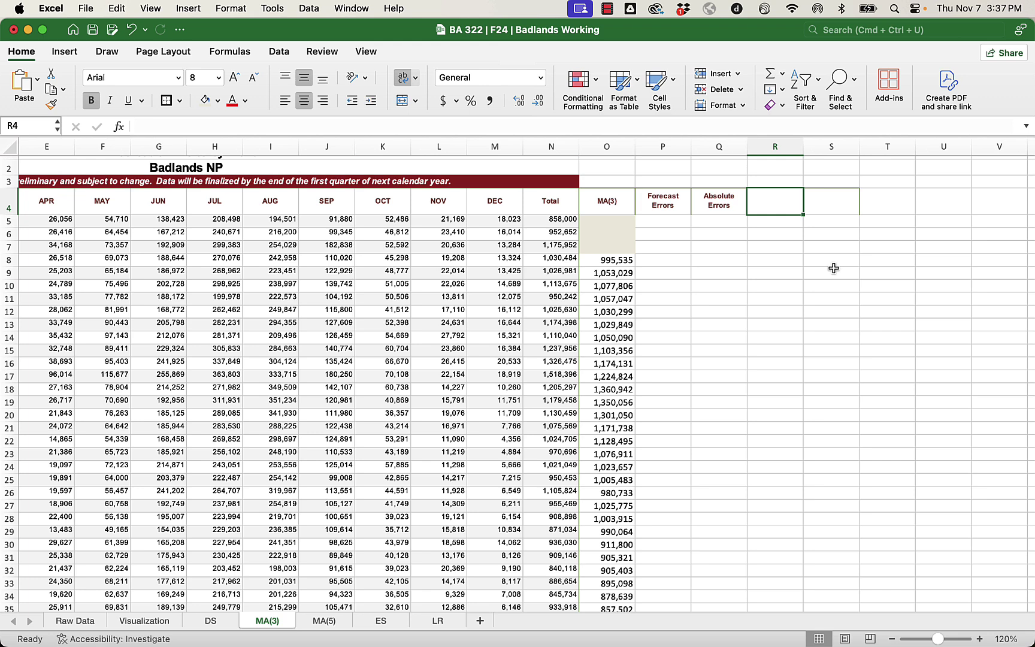
type("Abs")
key("BackSpace")
key("BackSpace")
type("b")
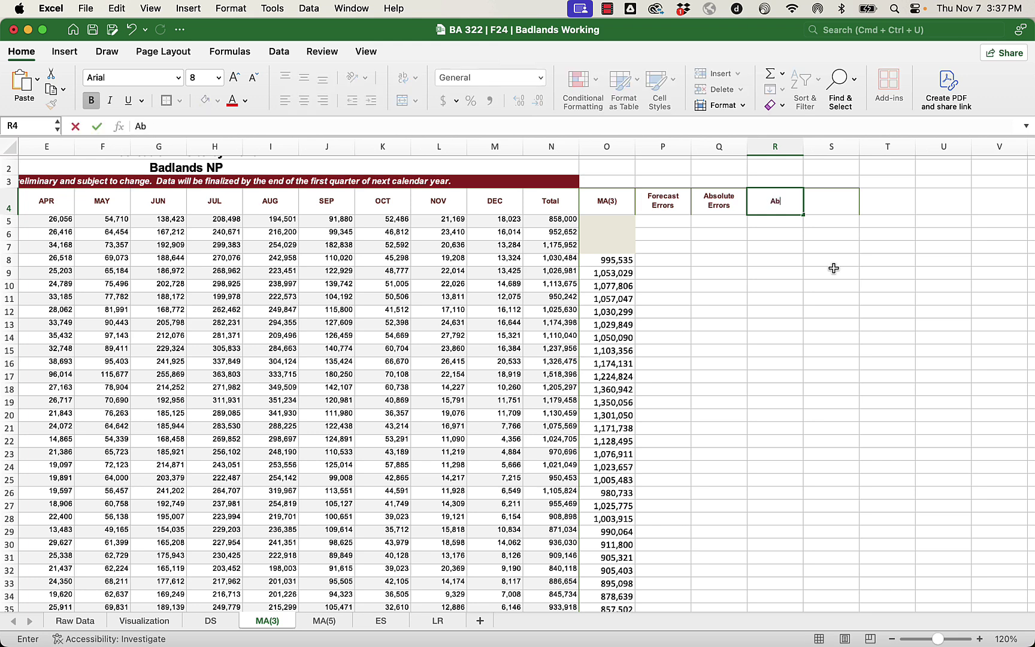
type("solute Percentage Er")
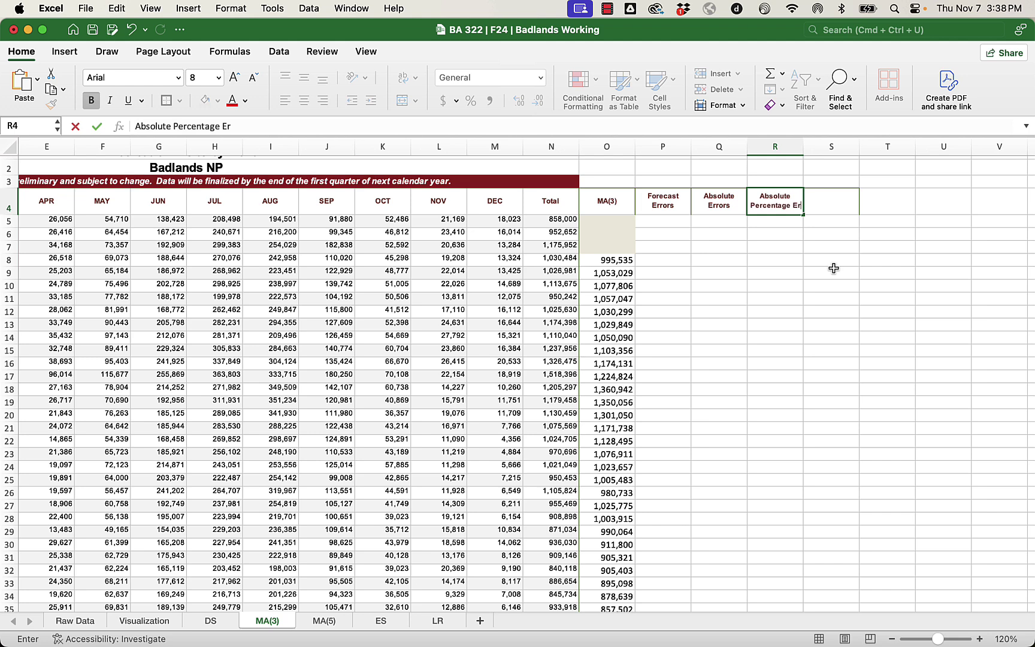
type("ror")
key("Tab")
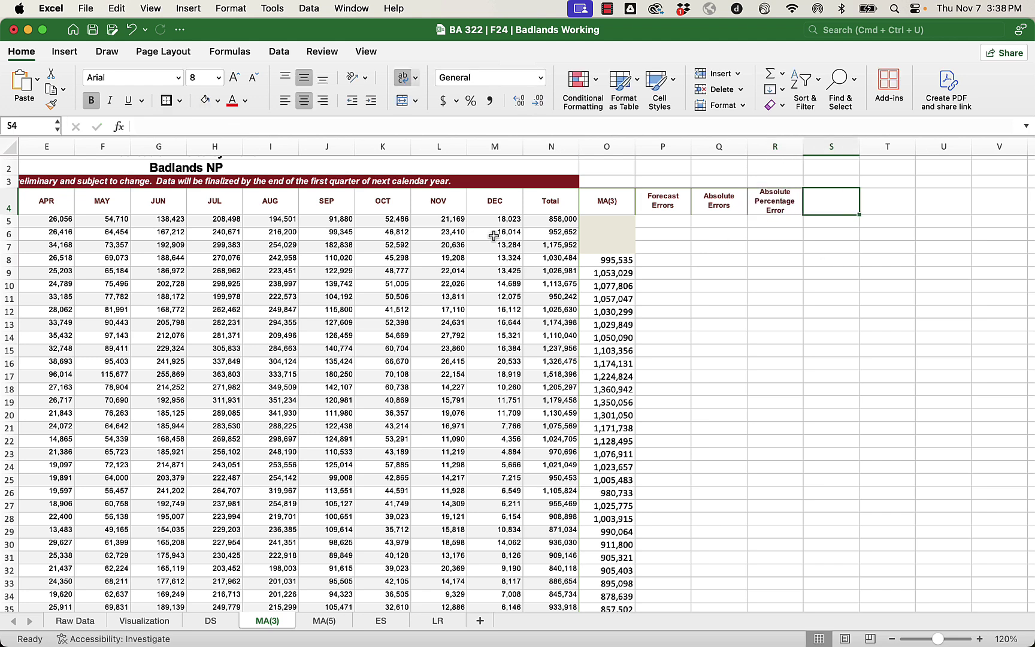
left_click_drag(8, 219, 7, 226)
left_click(815, 293)
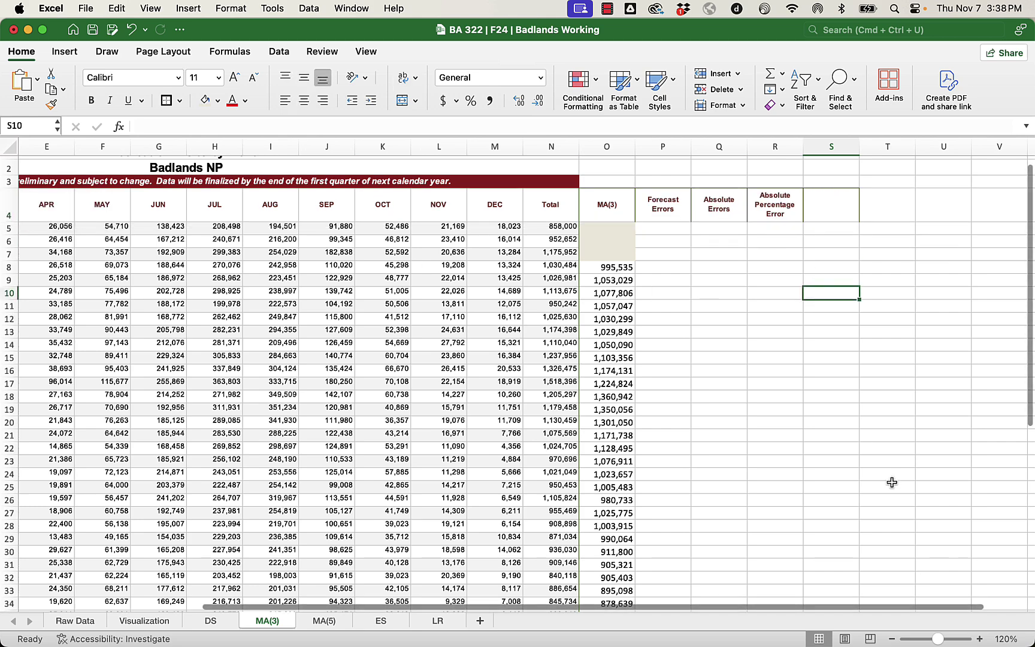
Enter the labels MEAN SQUARED ERROR in S51 and MSE in S52, beside the MAPE labels.
scroll(892, 483, "down", 10)
left_click(824, 448)
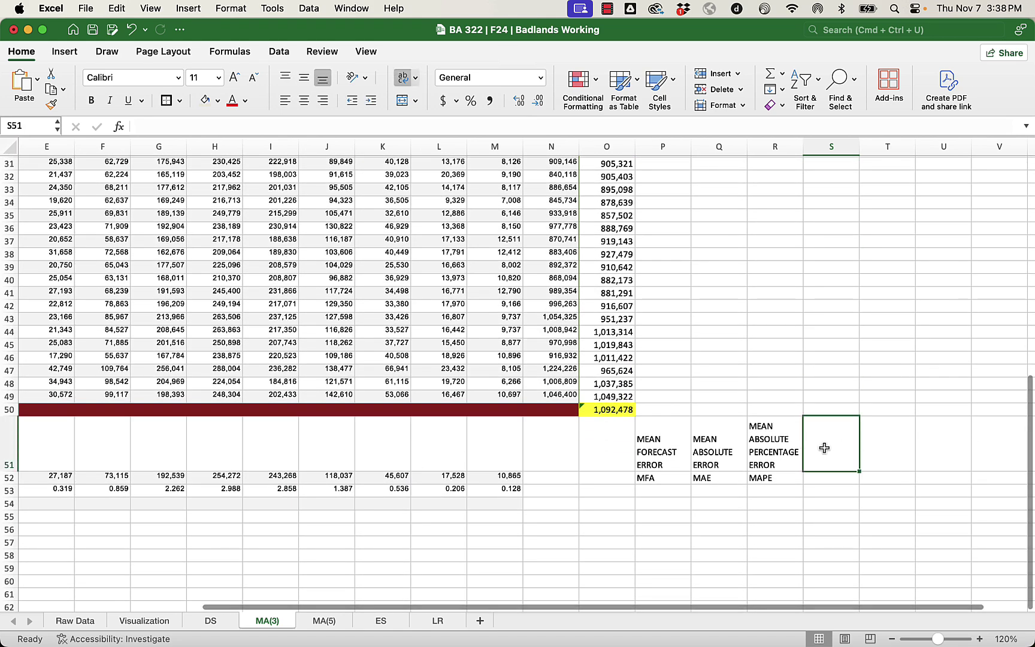
type("MEAN S")
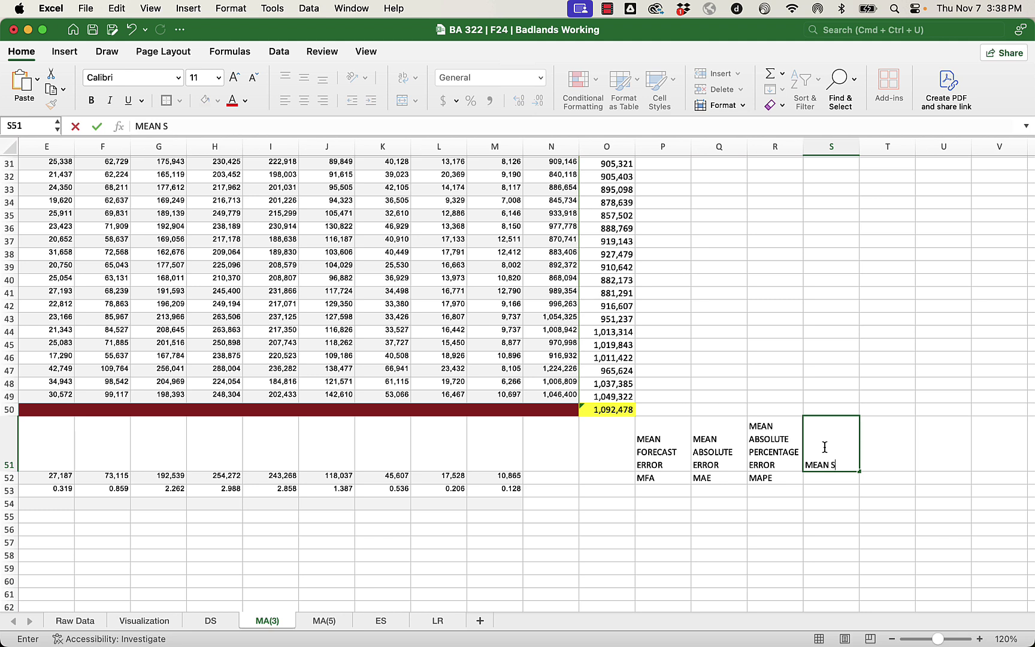
type("QUARED ERROR")
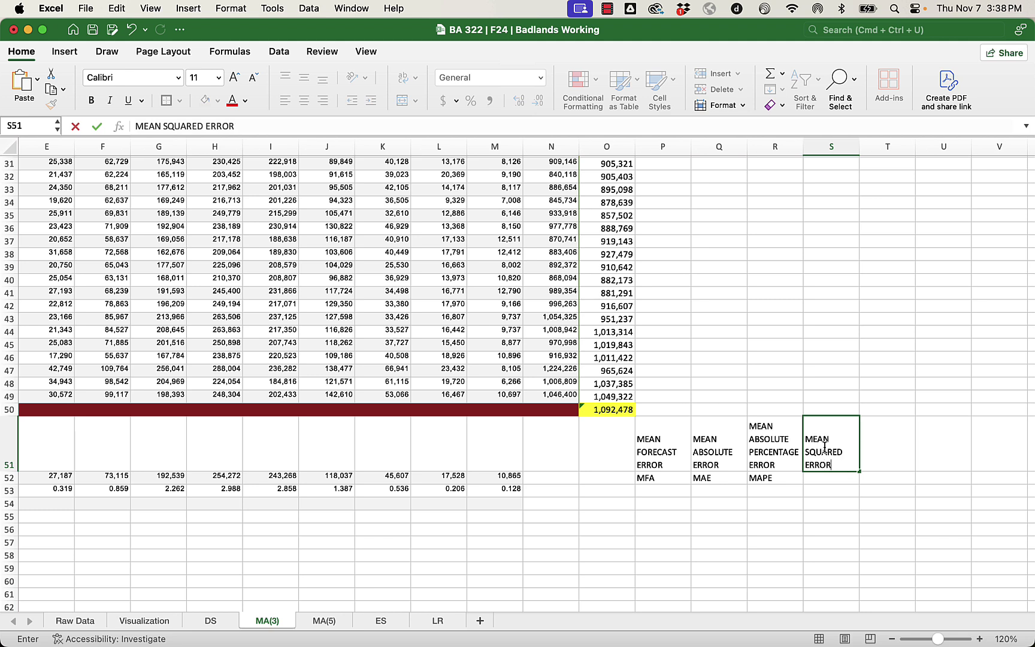
key("Return")
type("MSE")
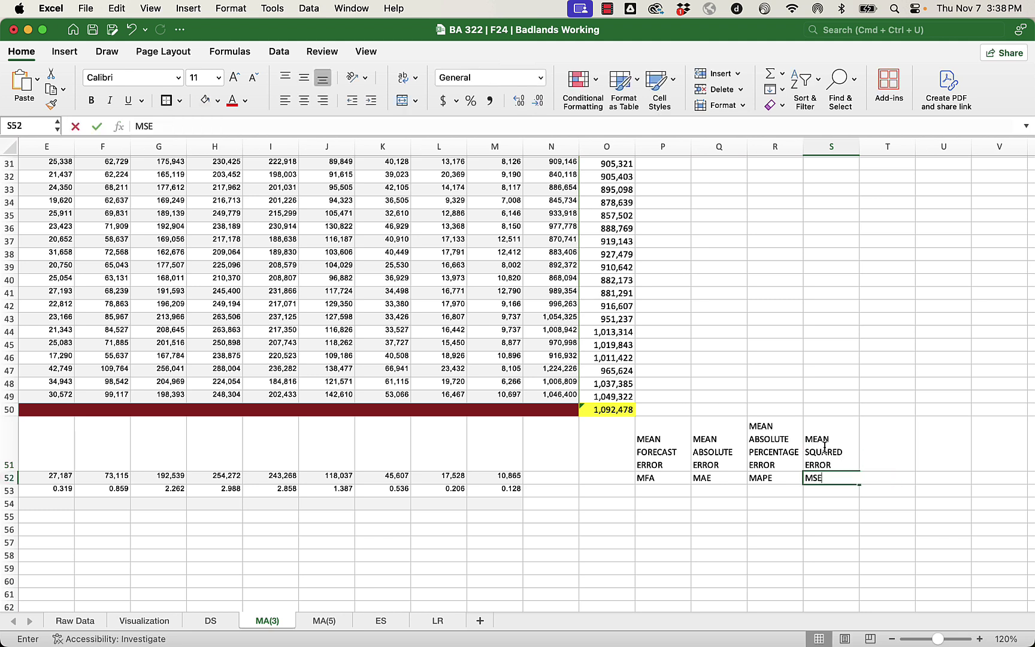
key("Return")
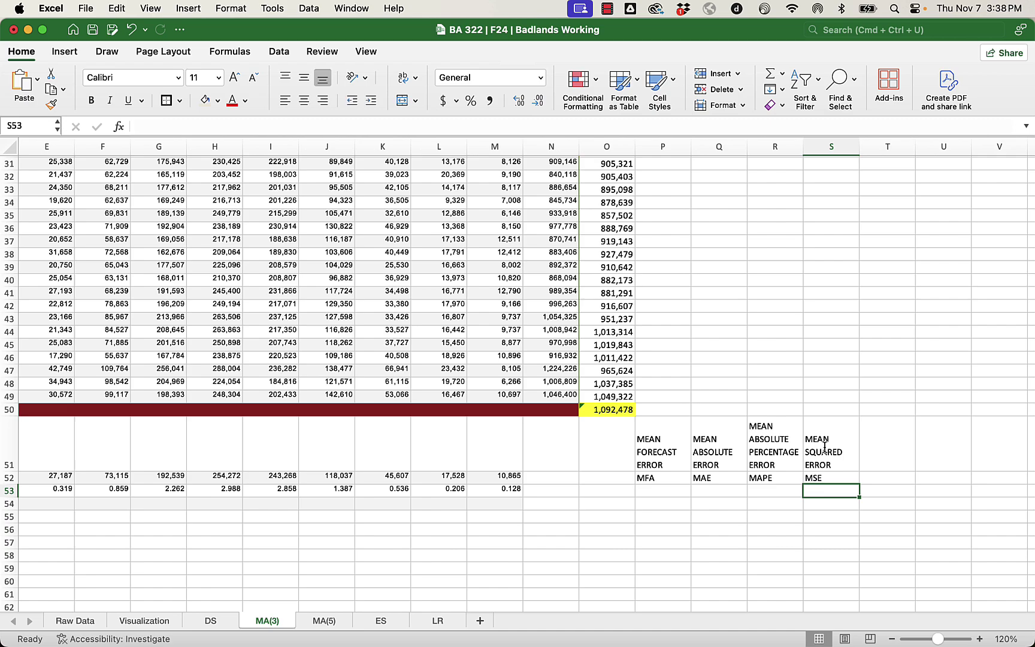
Enter the heading Squared Error in S4, beside the Absolute Percentage Error heading.
scroll(825, 447, "up", 10)
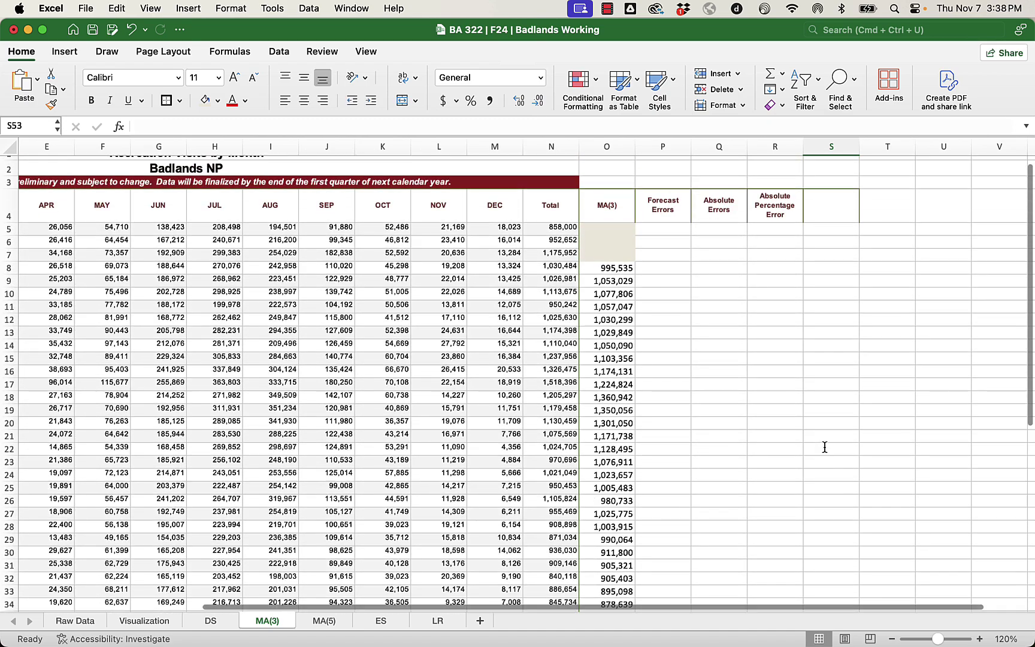
left_click(825, 211)
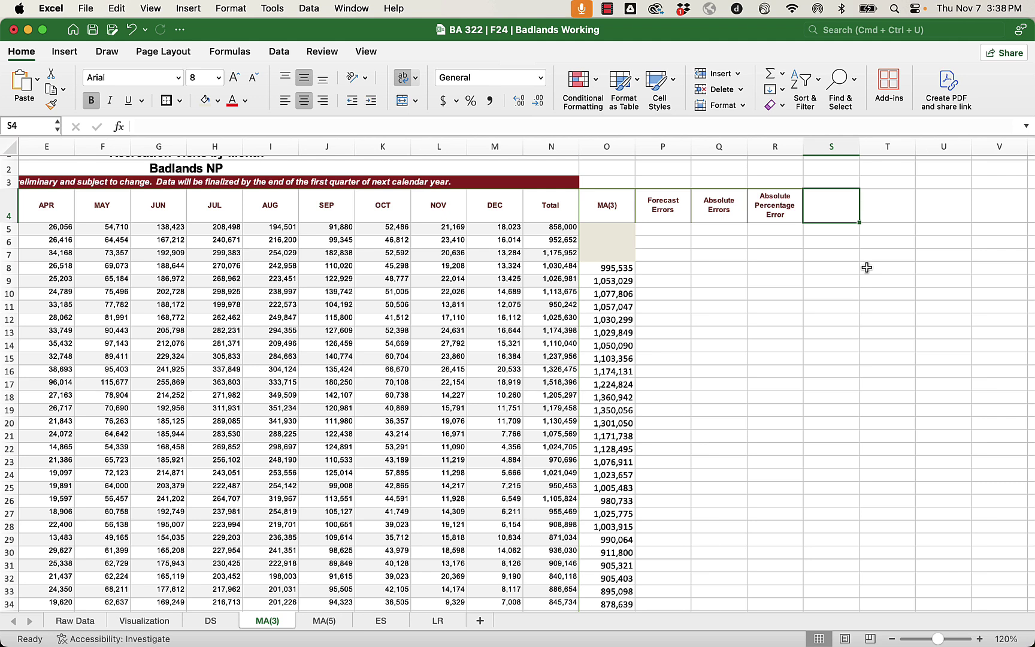
type("Squar")
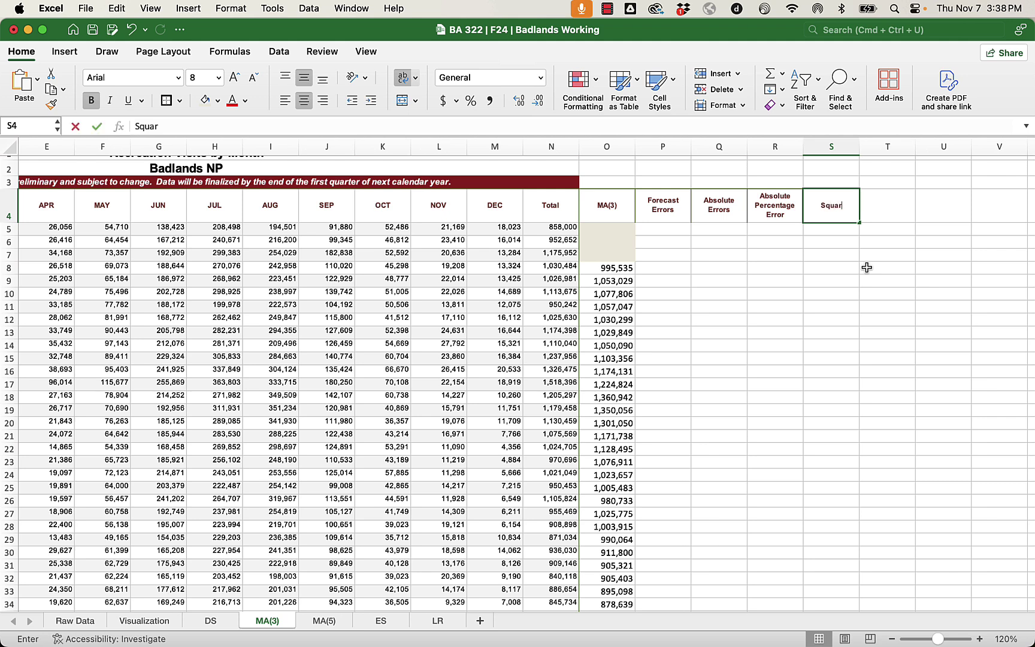
type("ed Error")
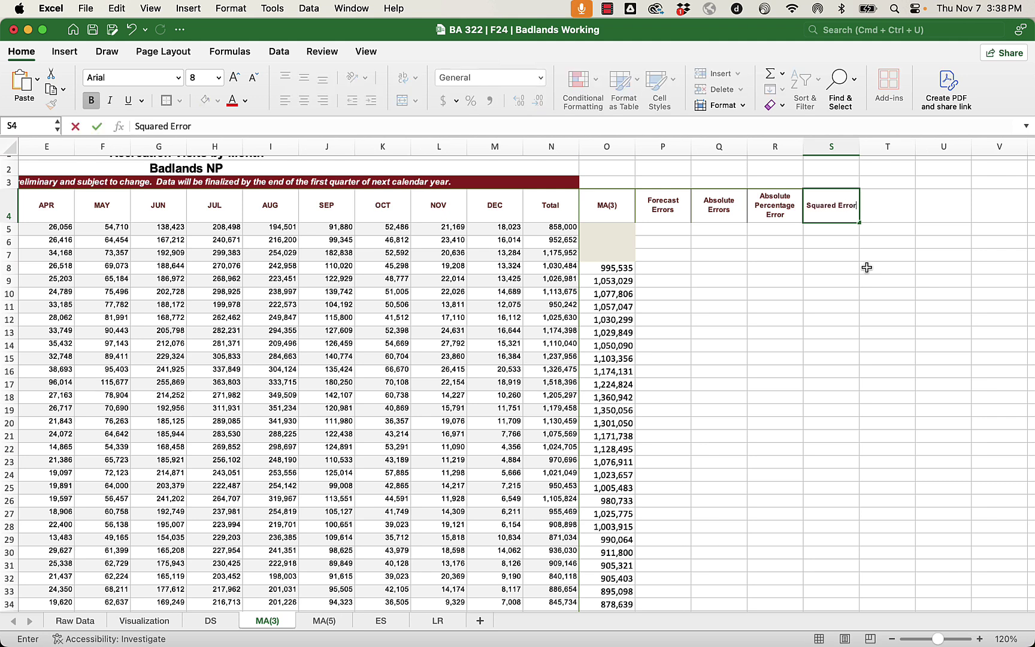
Commit the Squared Error heading in S4.
key("Return")
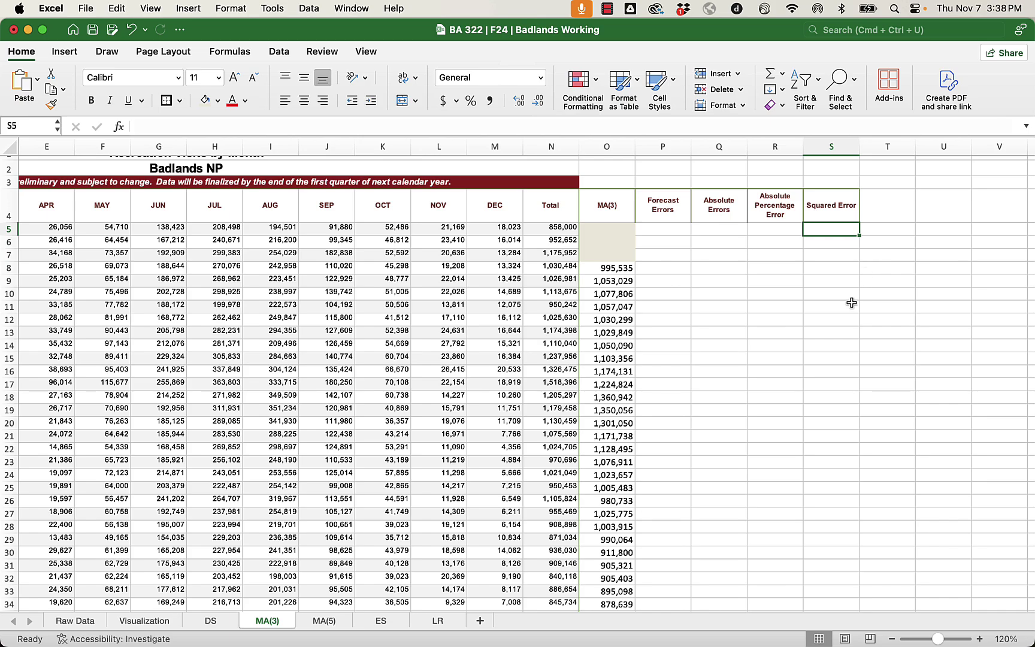
scroll(852, 302, "down", 9)
scroll(852, 302, "up", 9)
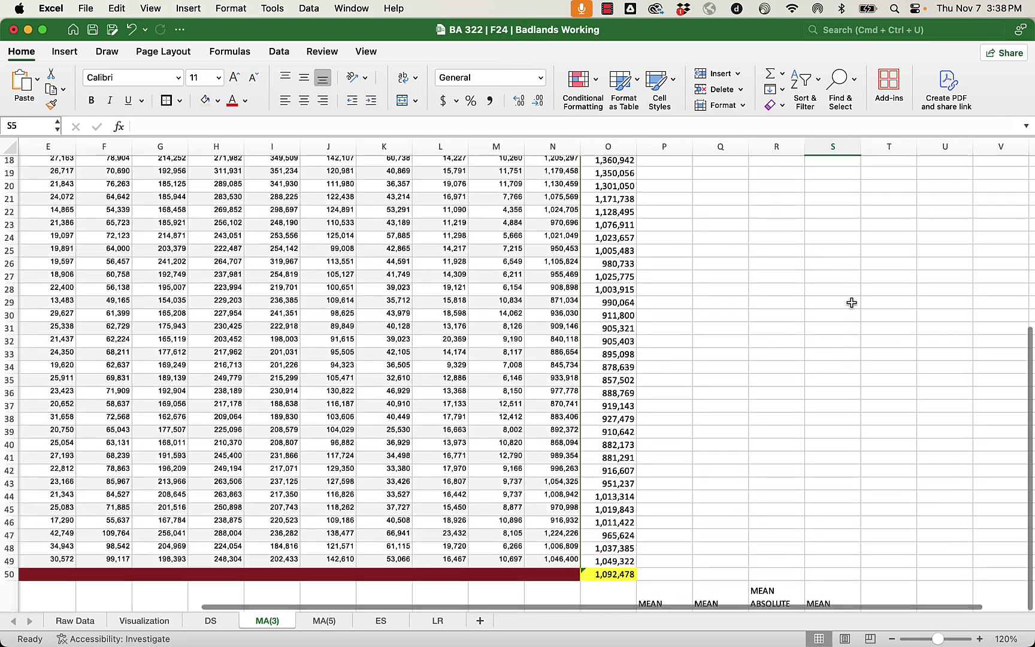
scroll(852, 302, "down", 1)
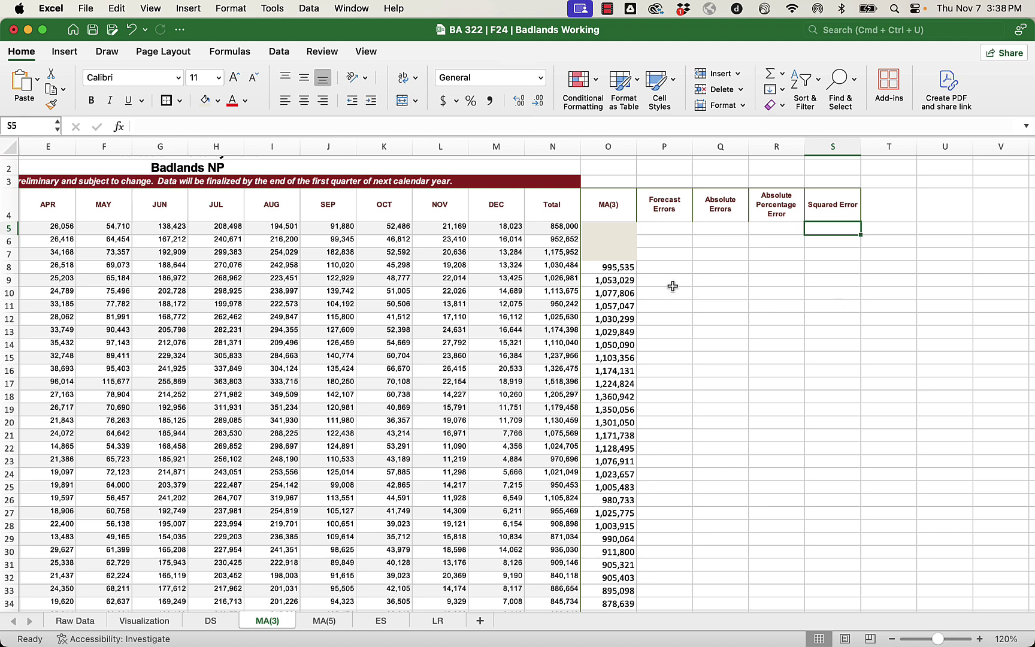
Examine the first moving average formula in O8 to see which yearly totals it averages.
left_click(609, 269)
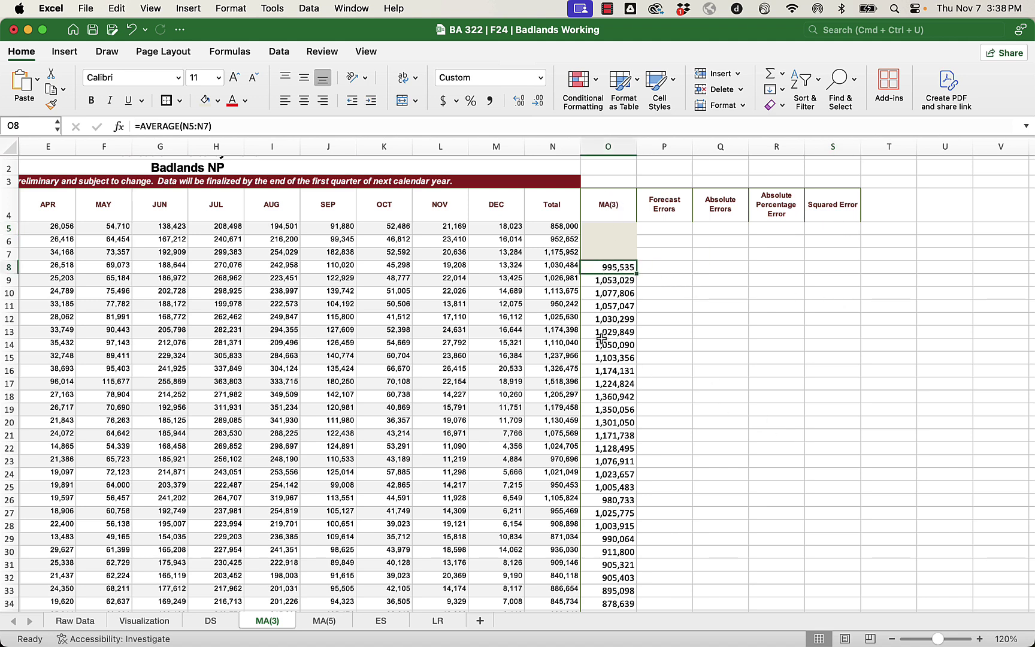
scroll(636, 340, "left", 1)
scroll(635, 341, "left", 3)
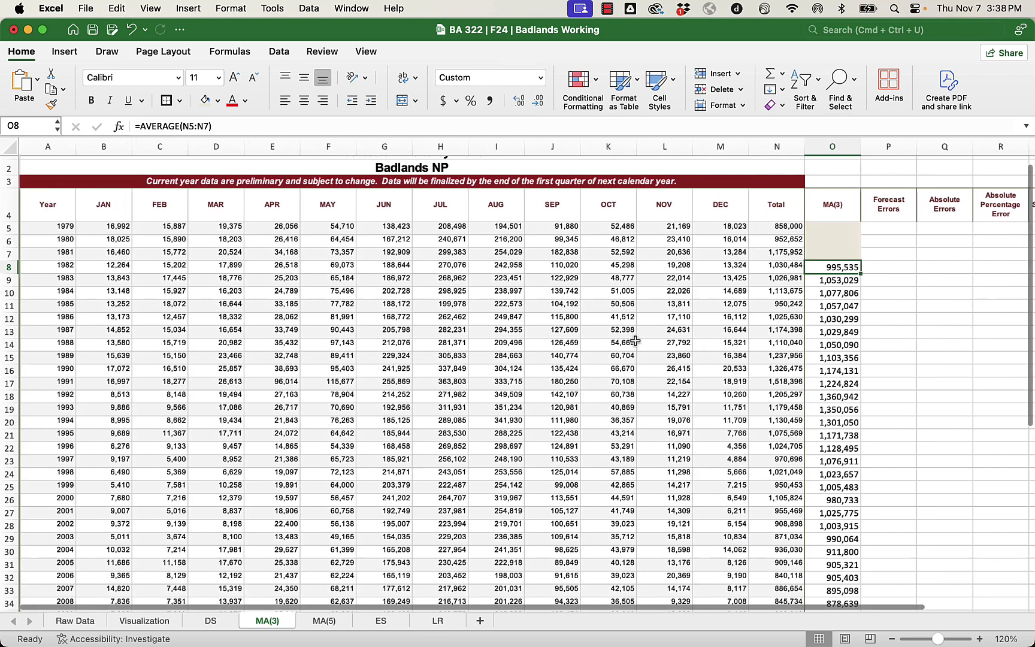
double_click(830, 268)
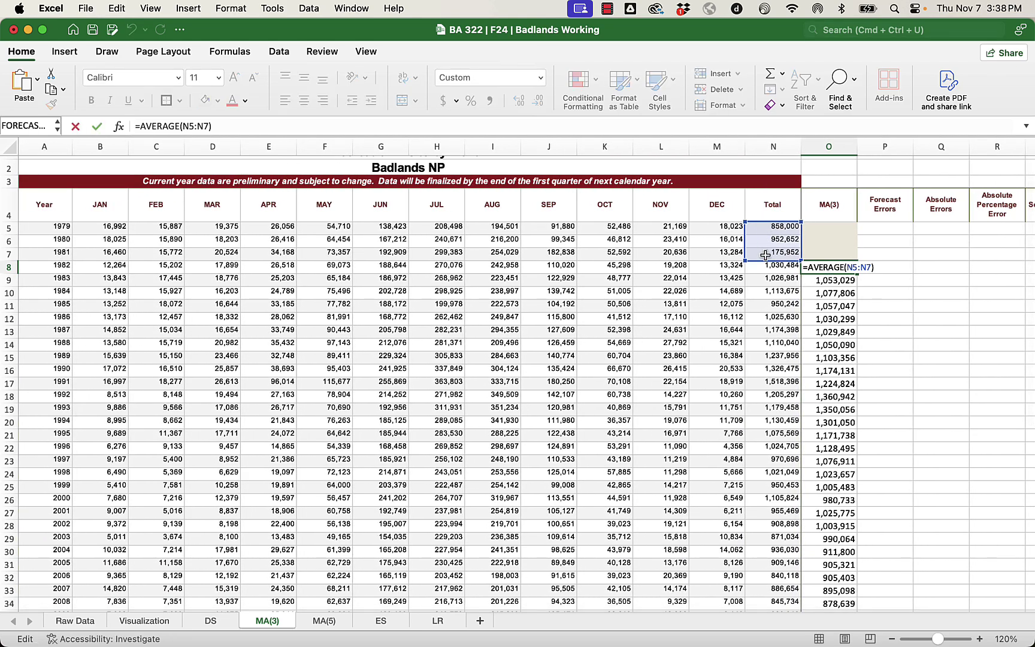
key("Return")
scroll(779, 333, "right", 2)
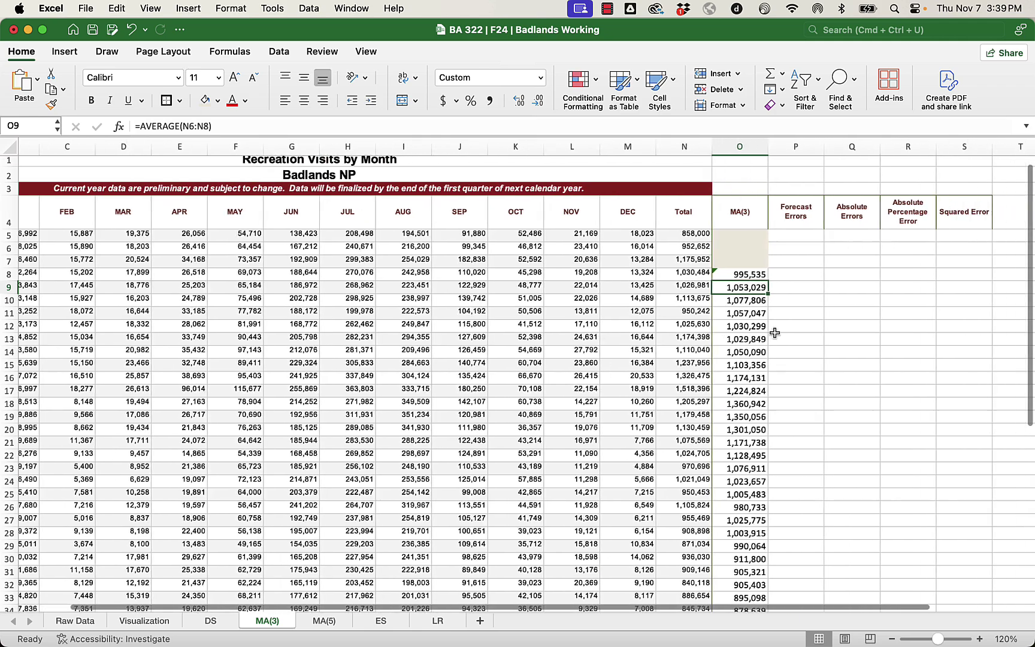
Shade P5:S7 in the four error columns with the same beige fill as the empty MA(3) cells.
left_click(726, 276)
left_click(762, 277)
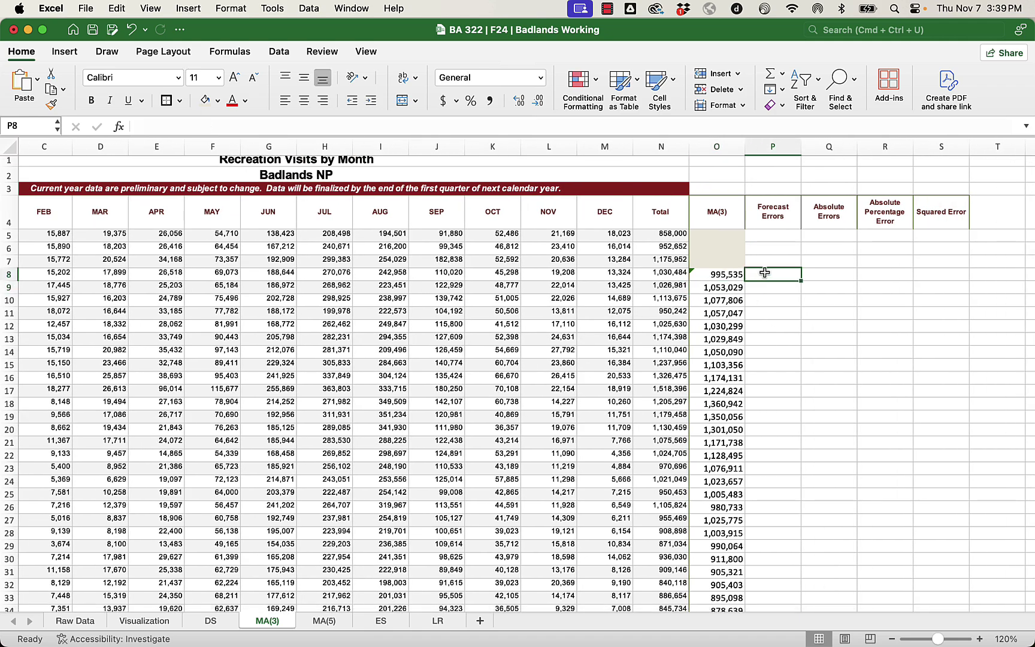
left_click(766, 234)
scroll(766, 234, "down", 1)
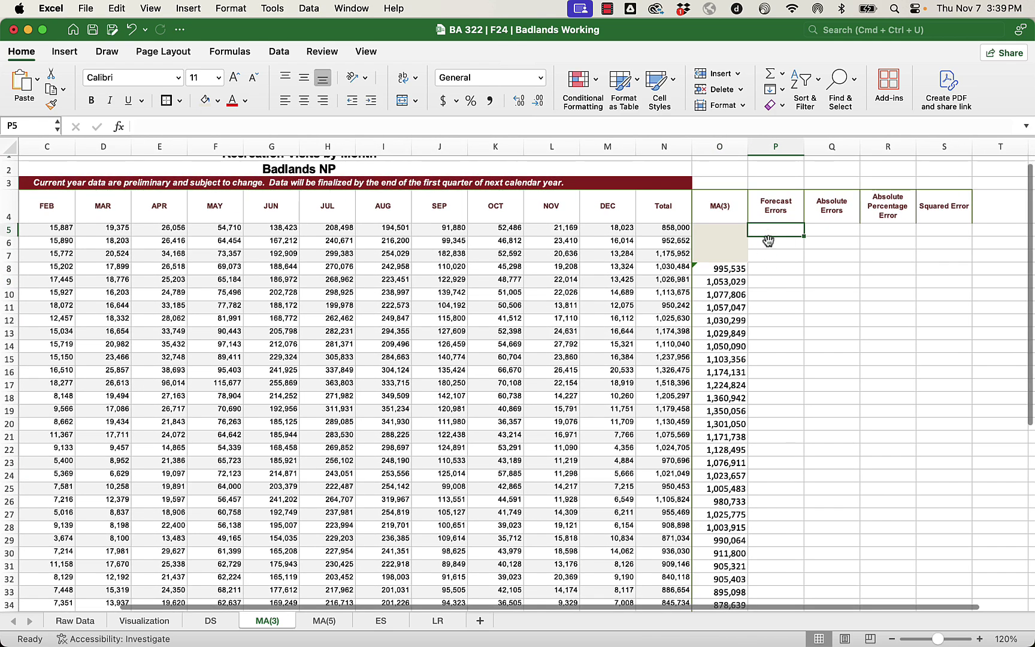
left_click_drag(767, 231, 932, 252)
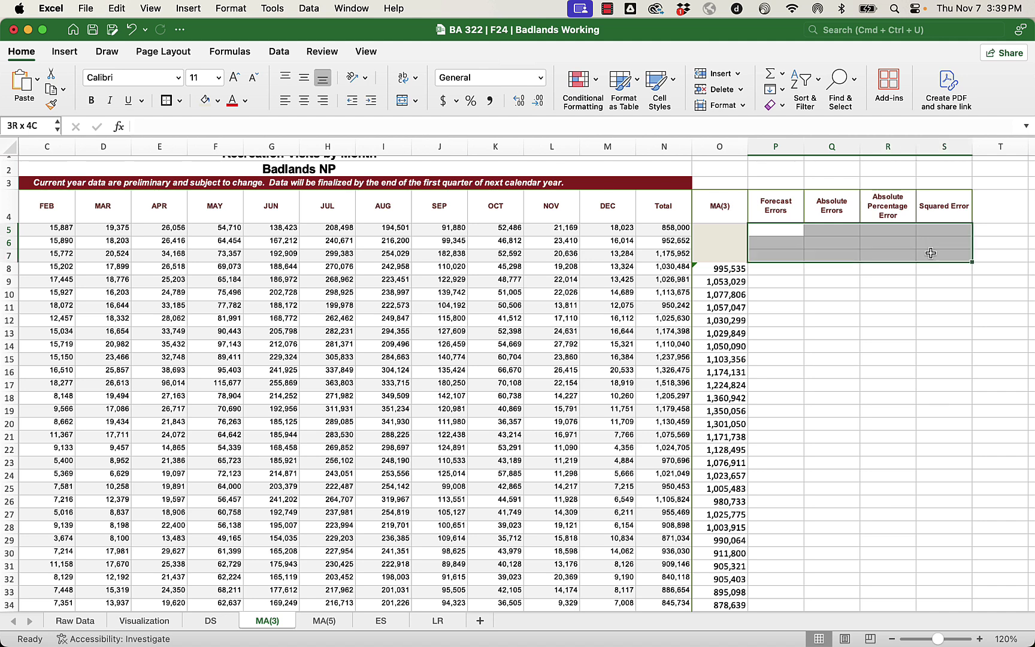
left_click(205, 100)
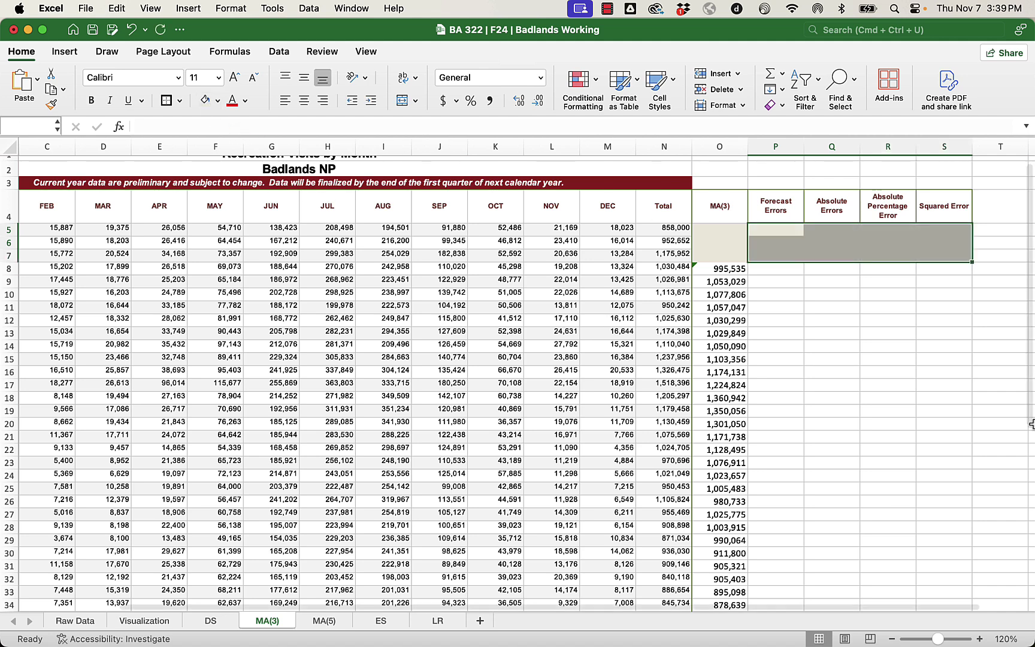
left_click(889, 379)
Add a thick outside border around O50:S50, covering the 2024 forecast and the error cells beside it.
scroll(889, 380, "right", 5)
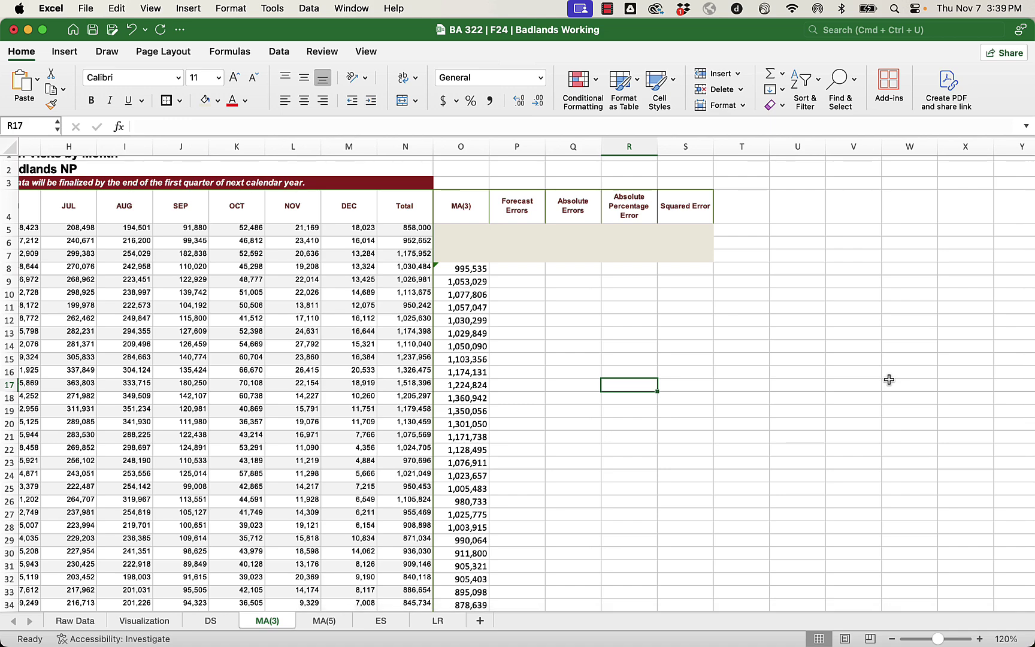
scroll(889, 380, "down", 10)
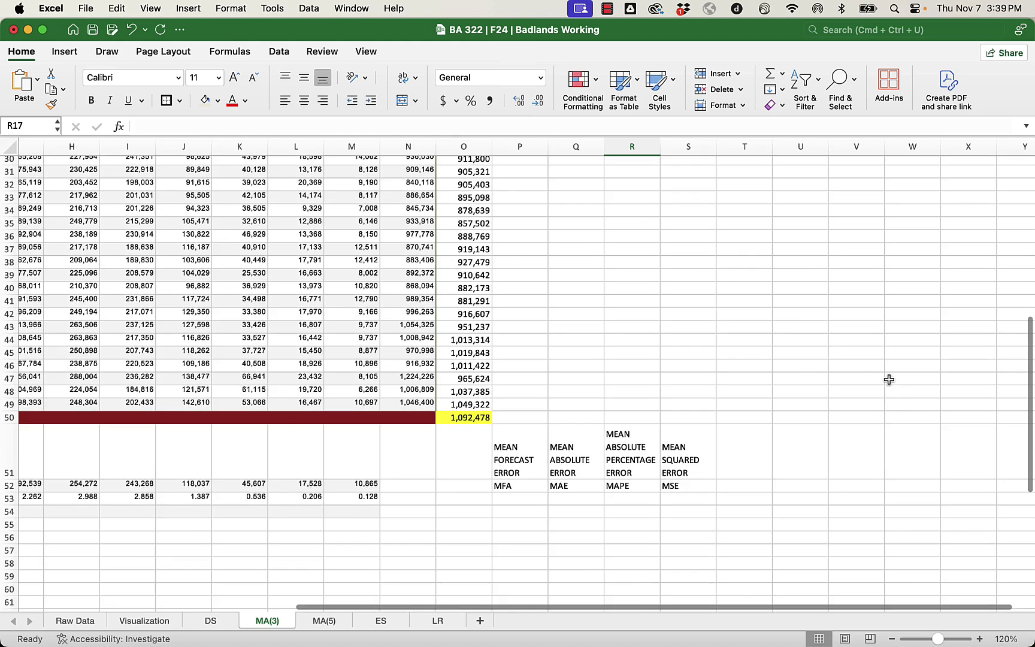
left_click_drag(458, 418, 689, 416)
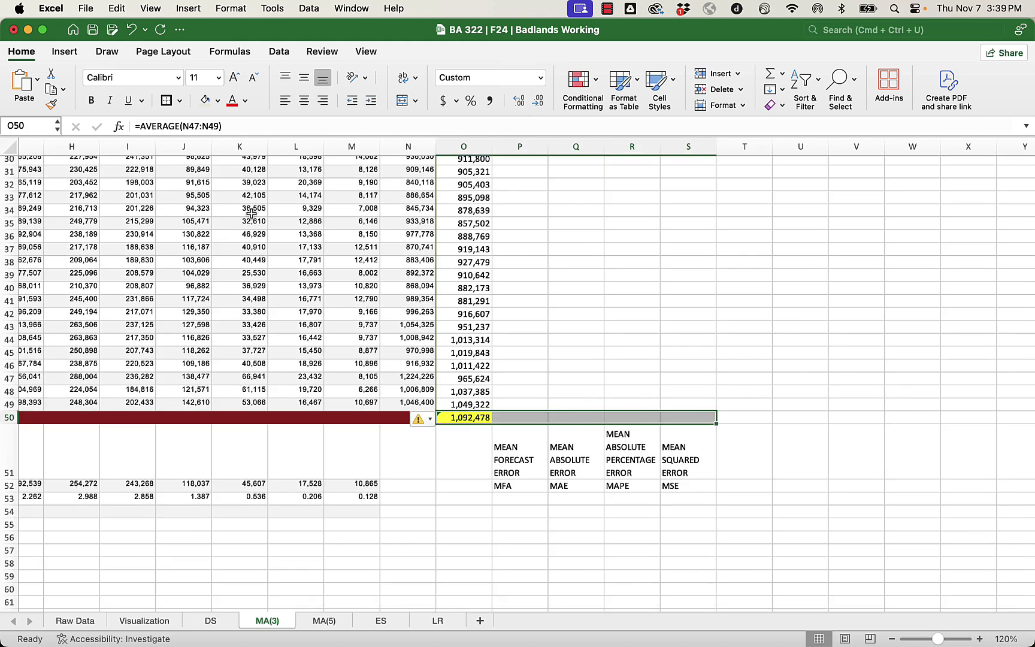
left_click(170, 102)
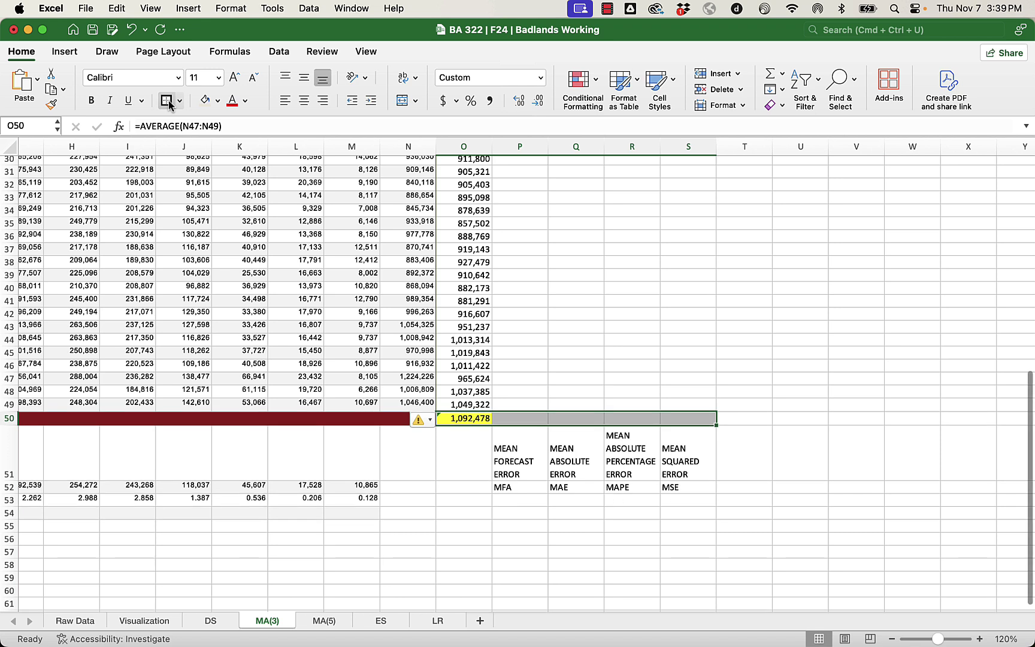
left_click(705, 462)
left_click(800, 527)
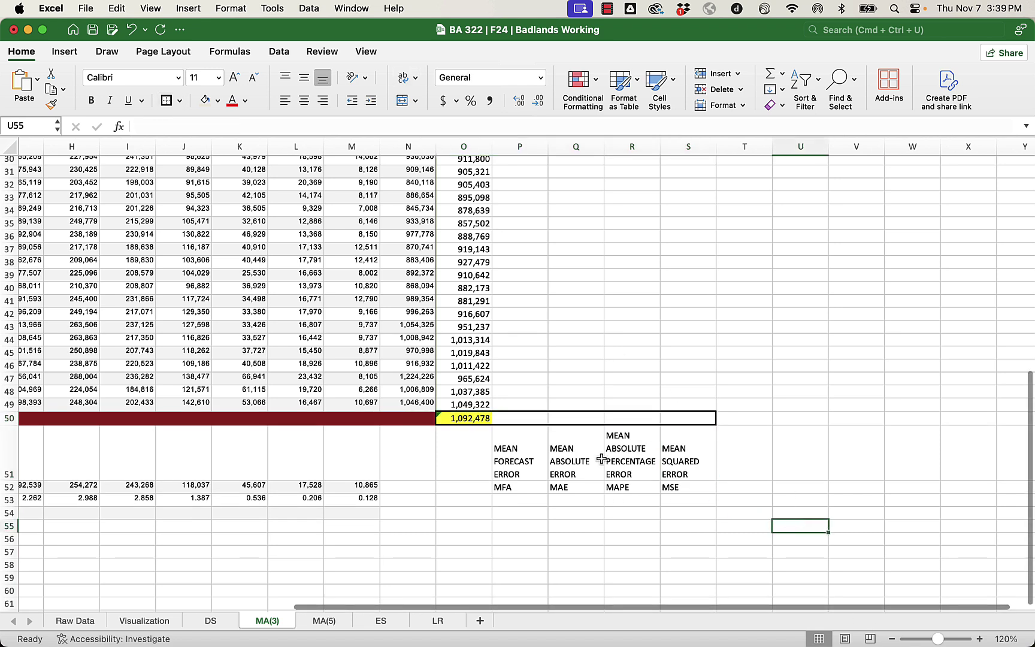
Examine the 2024 forecast in O50 and the empty error cells beside and above it.
left_click(469, 419)
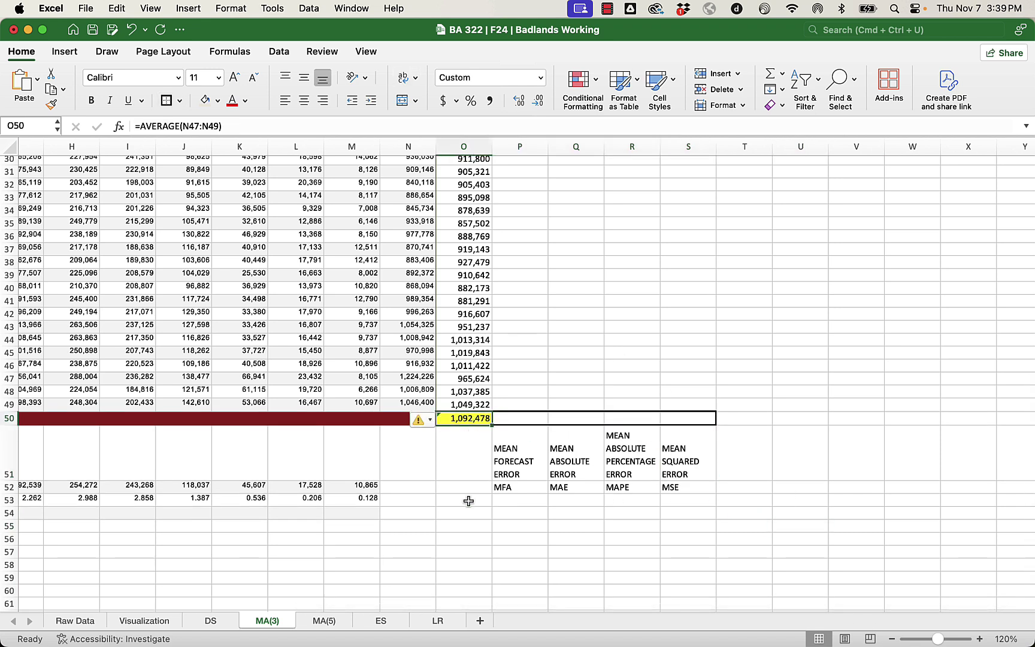
left_click(518, 420)
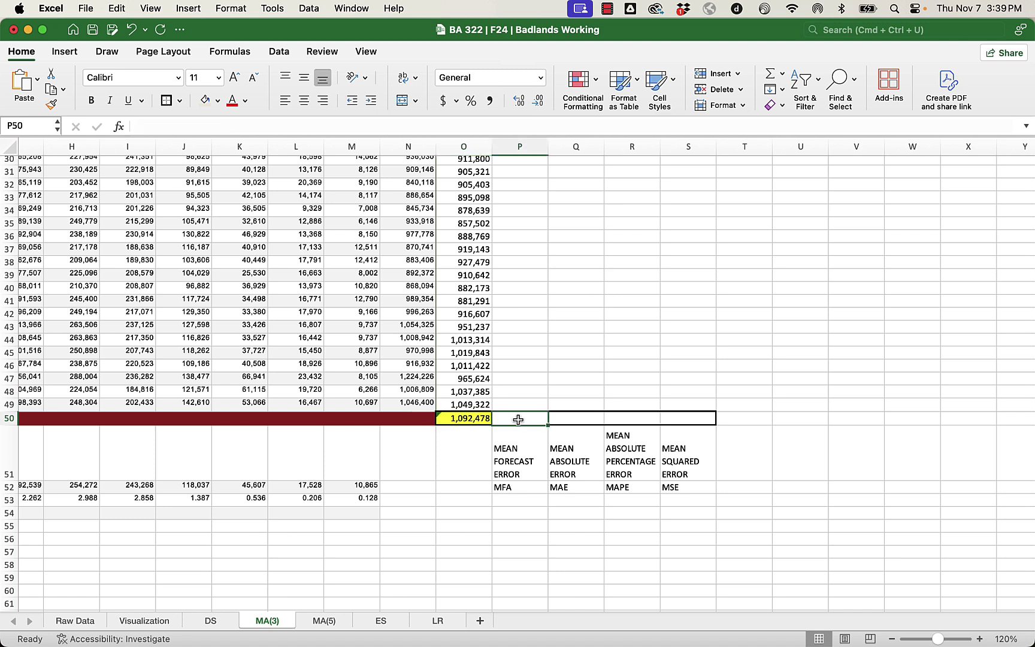
left_click(566, 418)
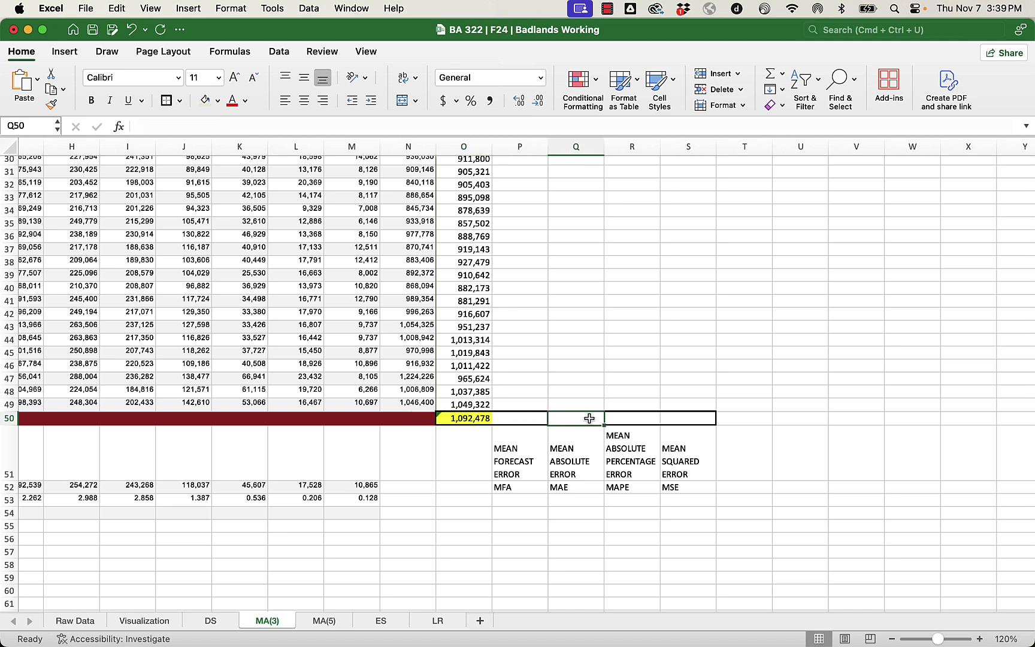
left_click_drag(521, 405, 546, 195)
scroll(599, 357, "up", 10)
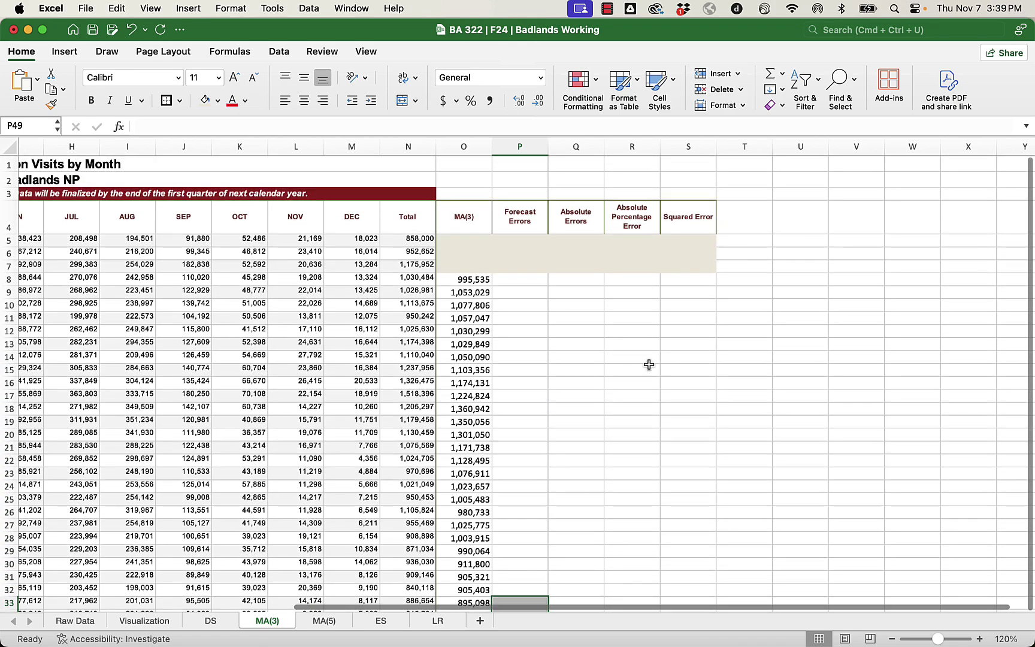
left_click(678, 367)
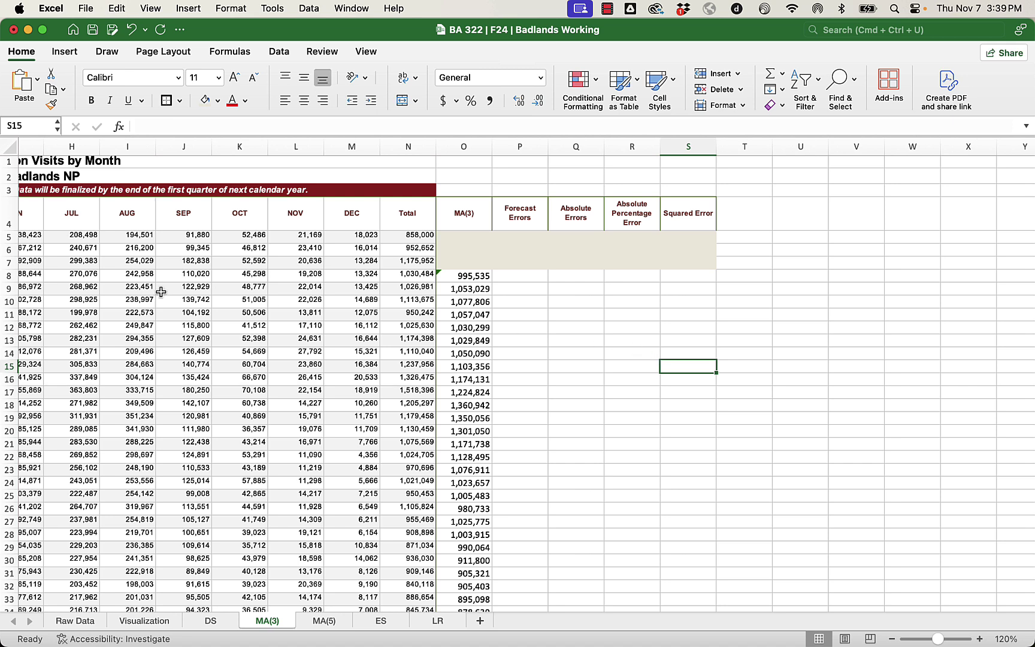
Enter the first forecast error in P8 as the actual total minus the moving average, =N8-O8.
left_click(462, 275)
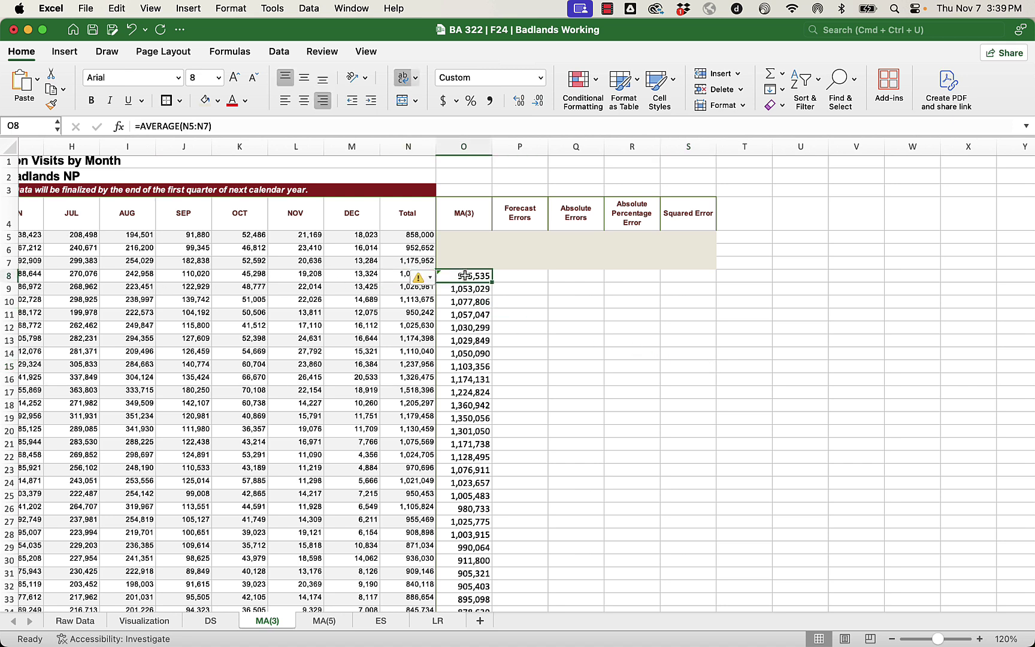
left_click(411, 274)
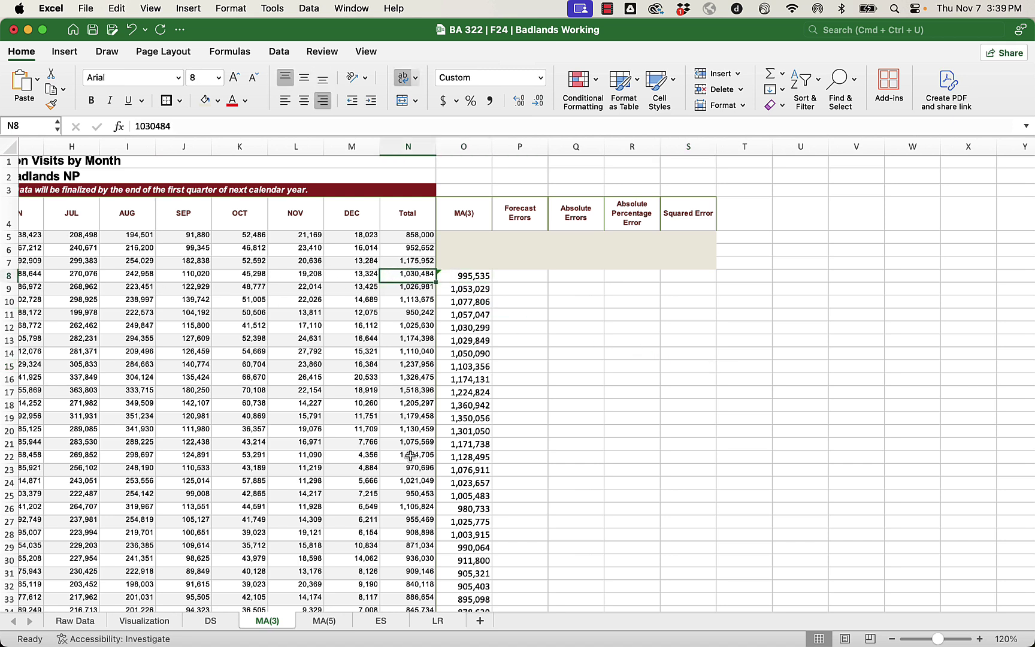
left_click(518, 278)
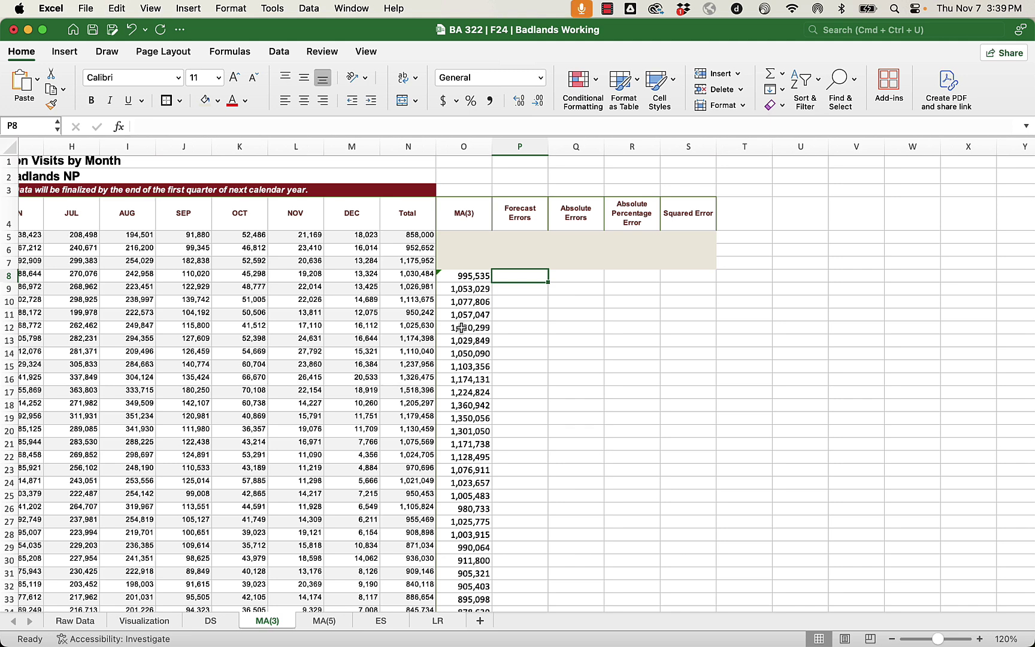
type("=")
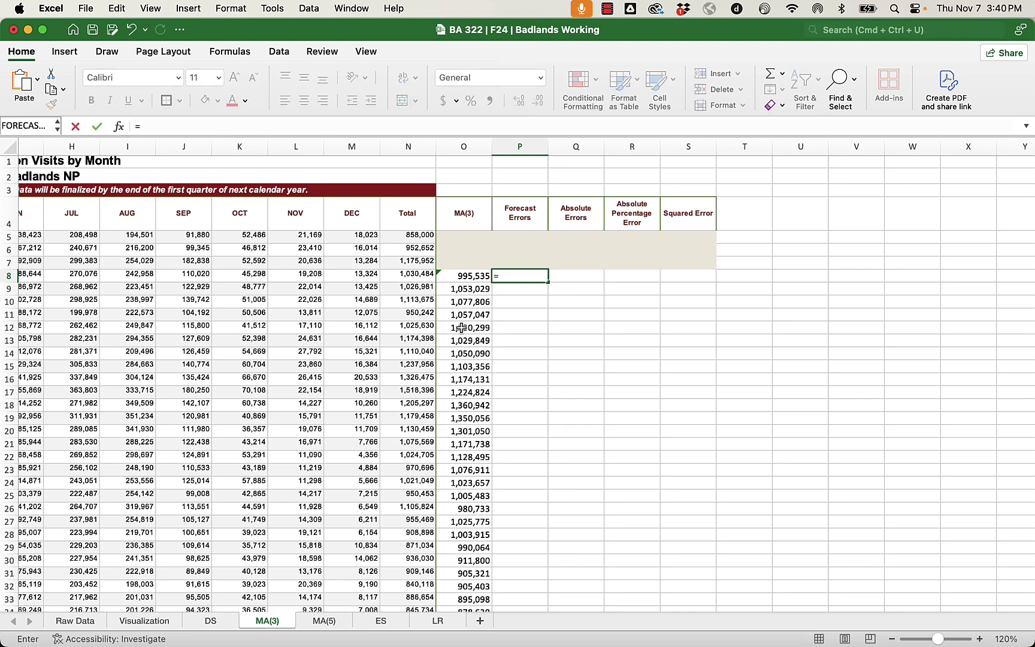
left_click(409, 274)
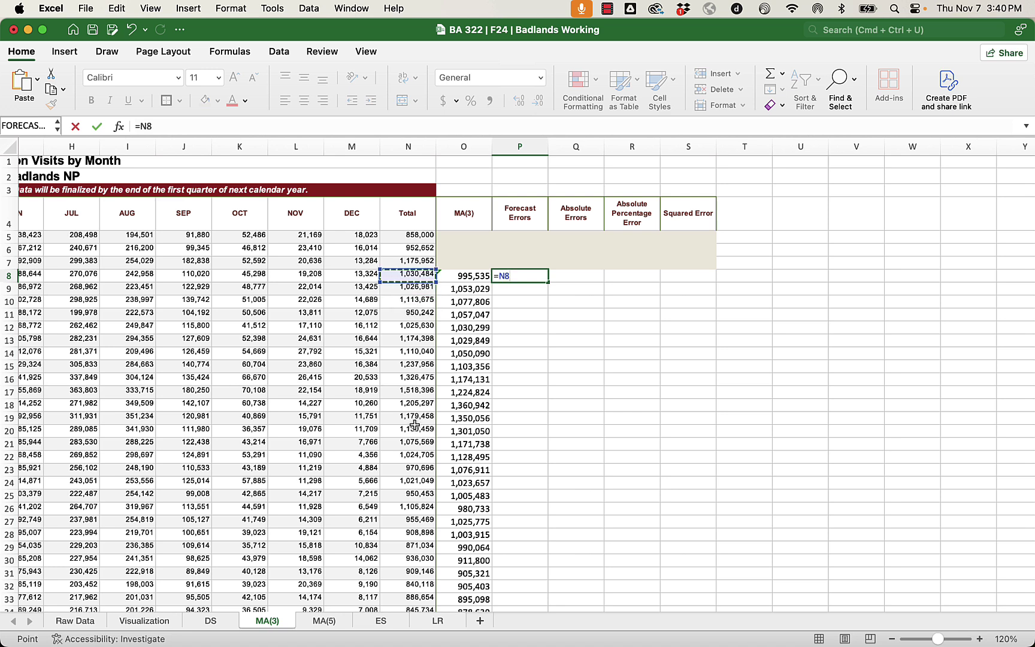
type("-")
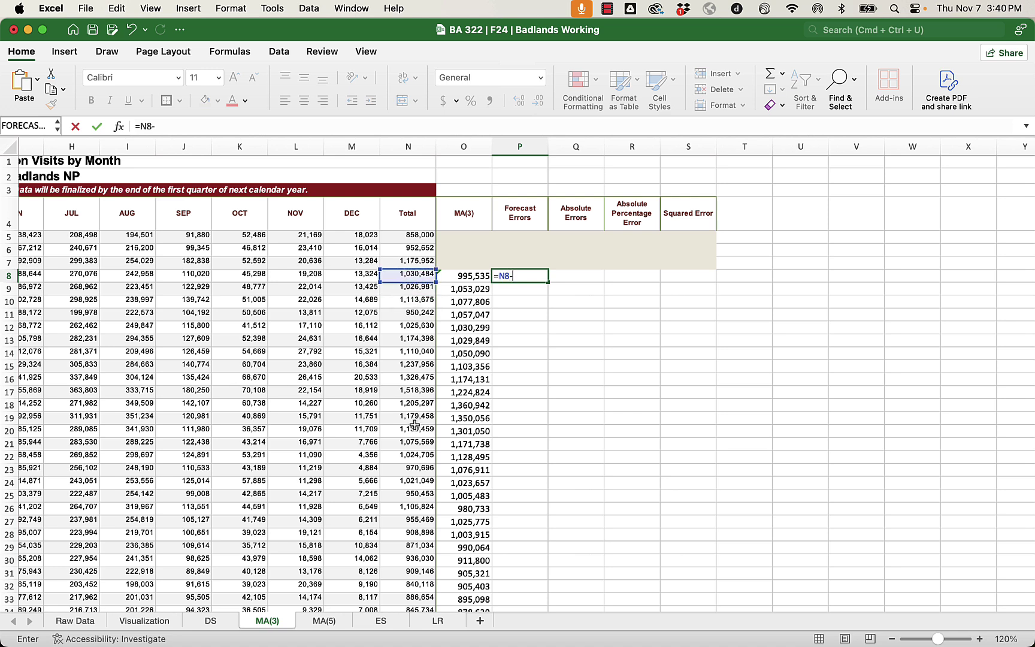
left_click(475, 280)
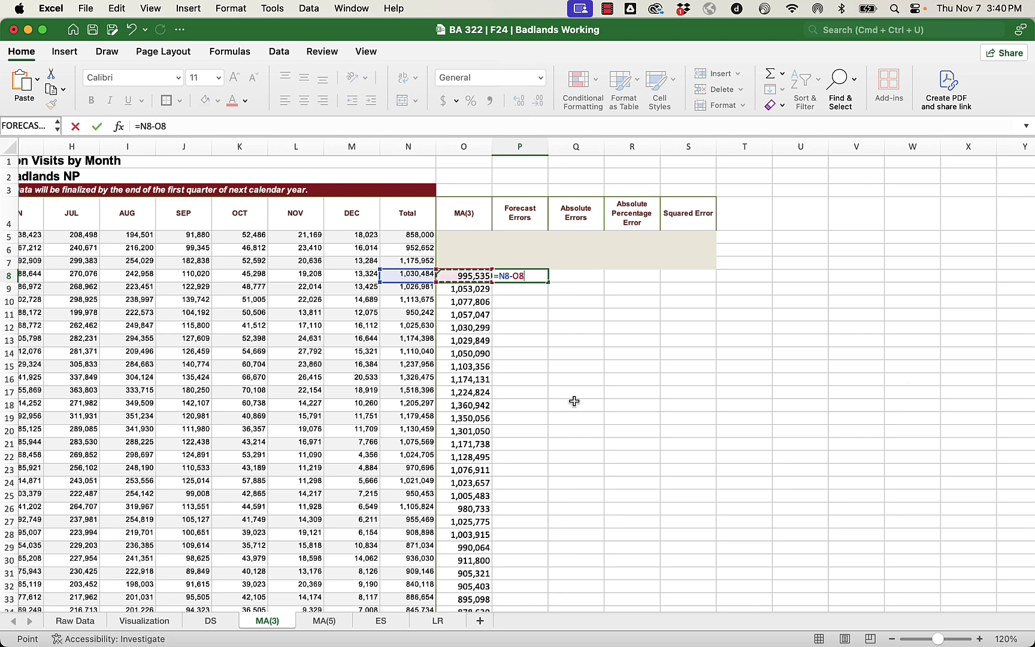
key("Return")
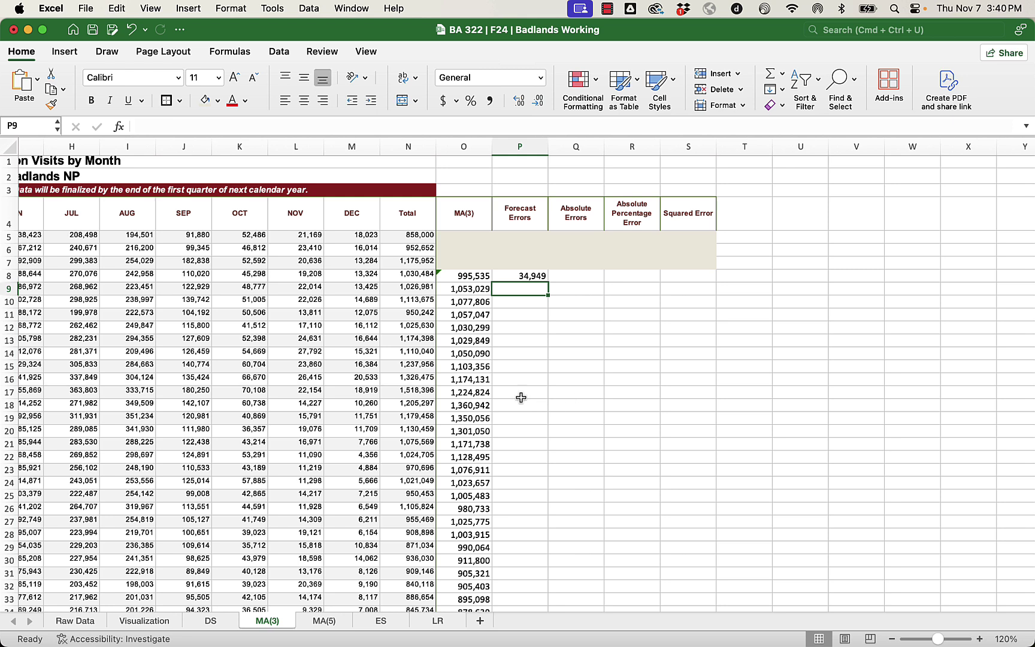
Copy the forecast error formula from P8 down the Forecast Errors column through P49.
left_click(387, 277)
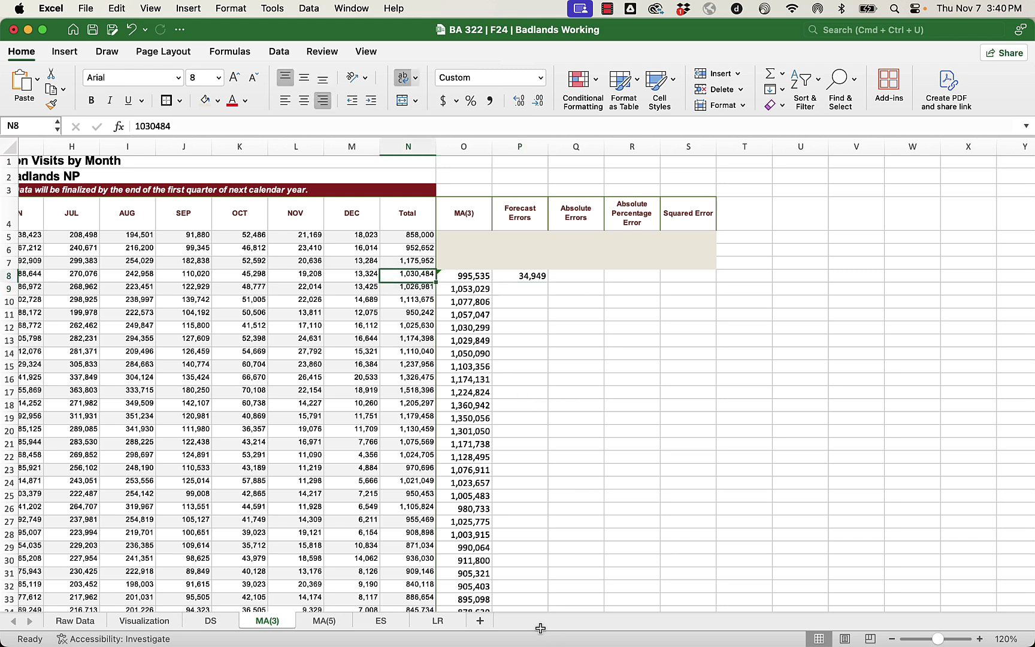
left_click(476, 277)
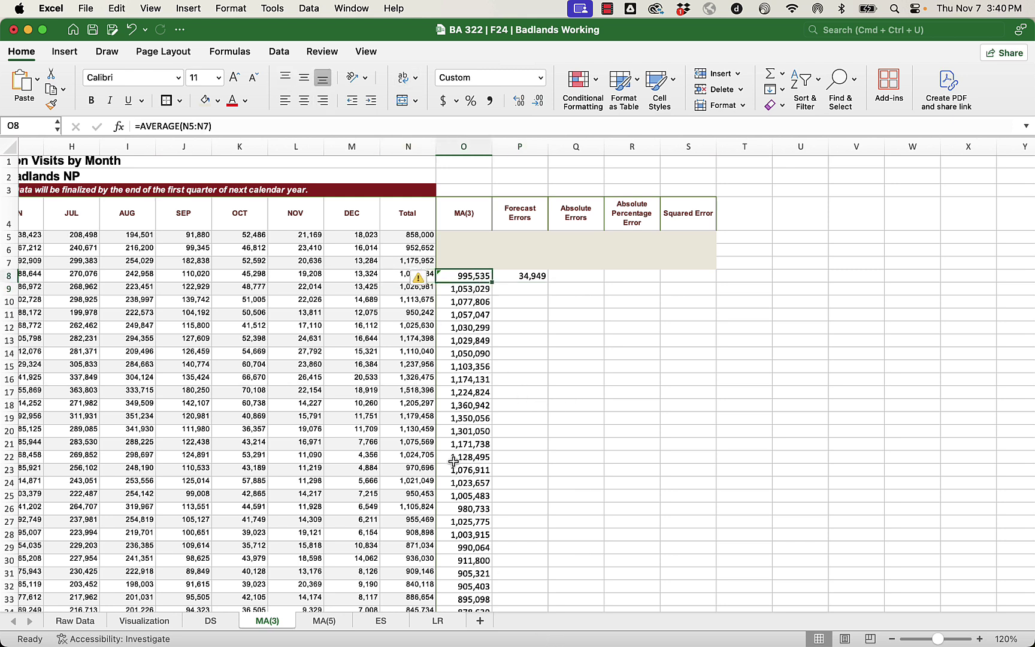
left_click(531, 420)
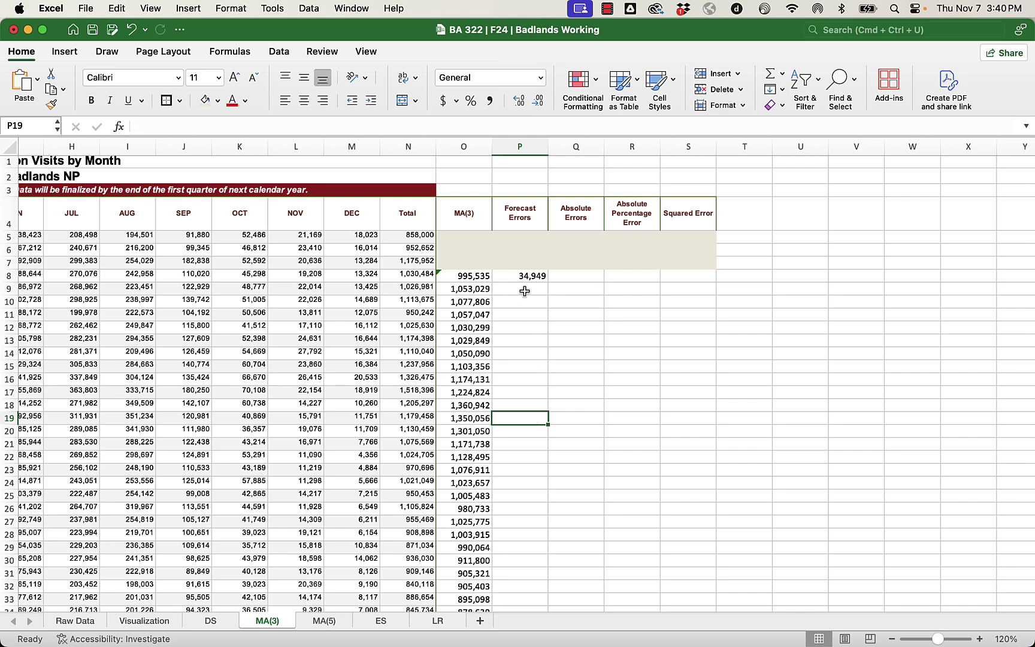
left_click(530, 279)
left_click_drag(549, 283, 530, 490)
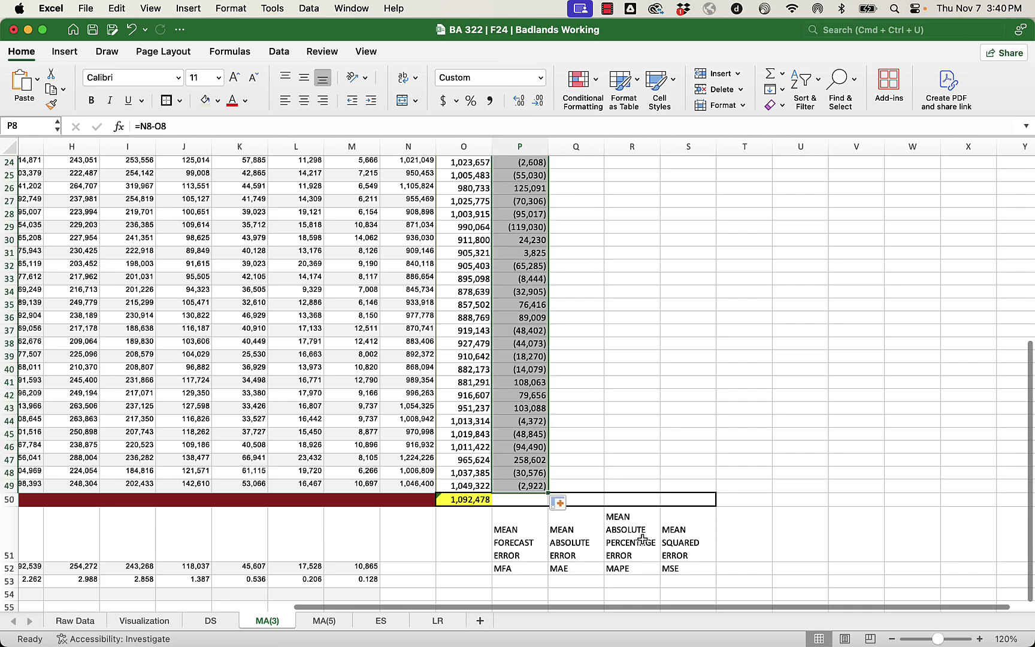
scroll(618, 356, "up", 6)
scroll(617, 355, "up", 3)
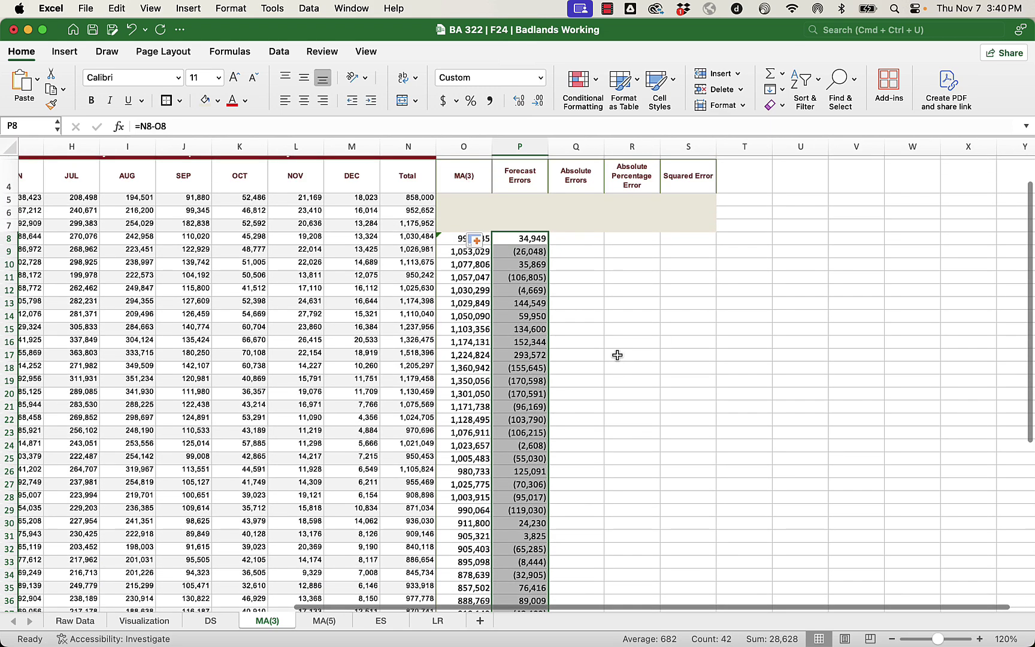
left_click(516, 378)
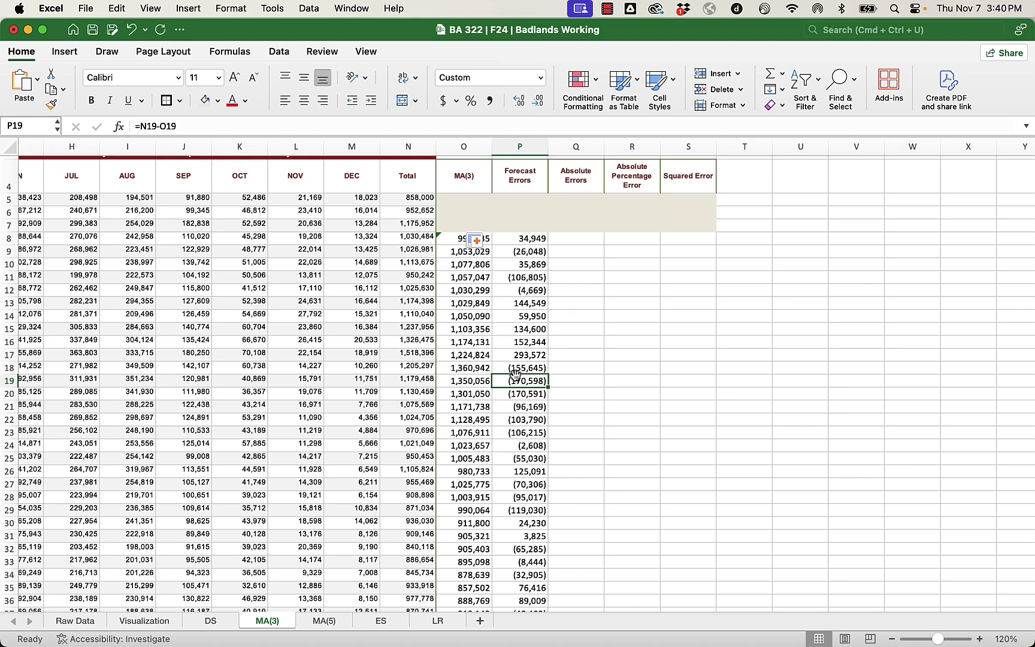
Examine the positive and negative forecast errors down column P and the mean forecast error label in P51.
left_click(529, 303)
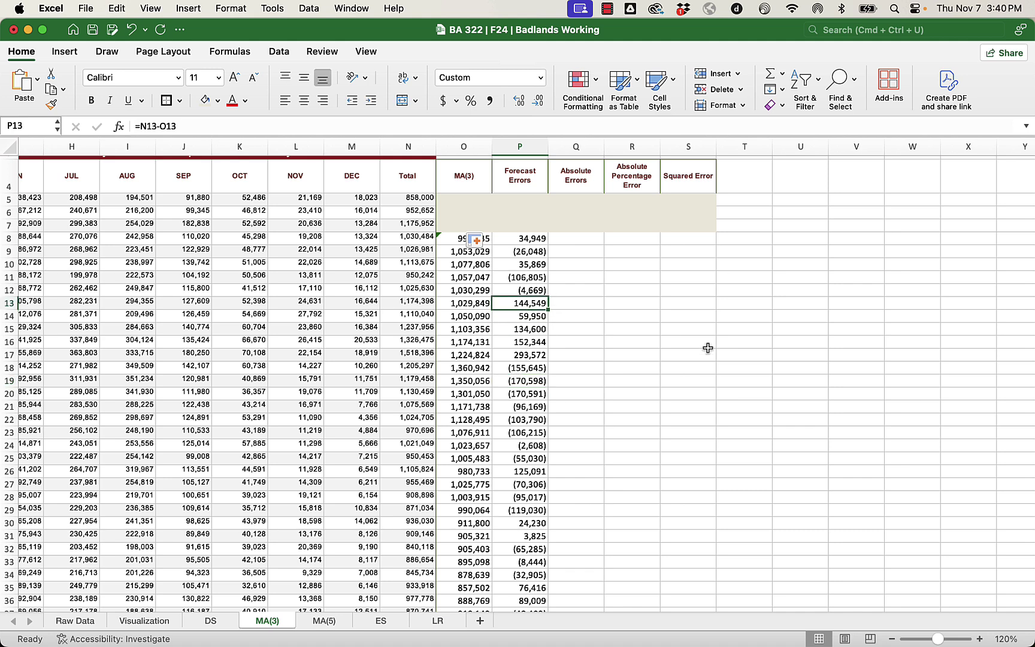
left_click(525, 380)
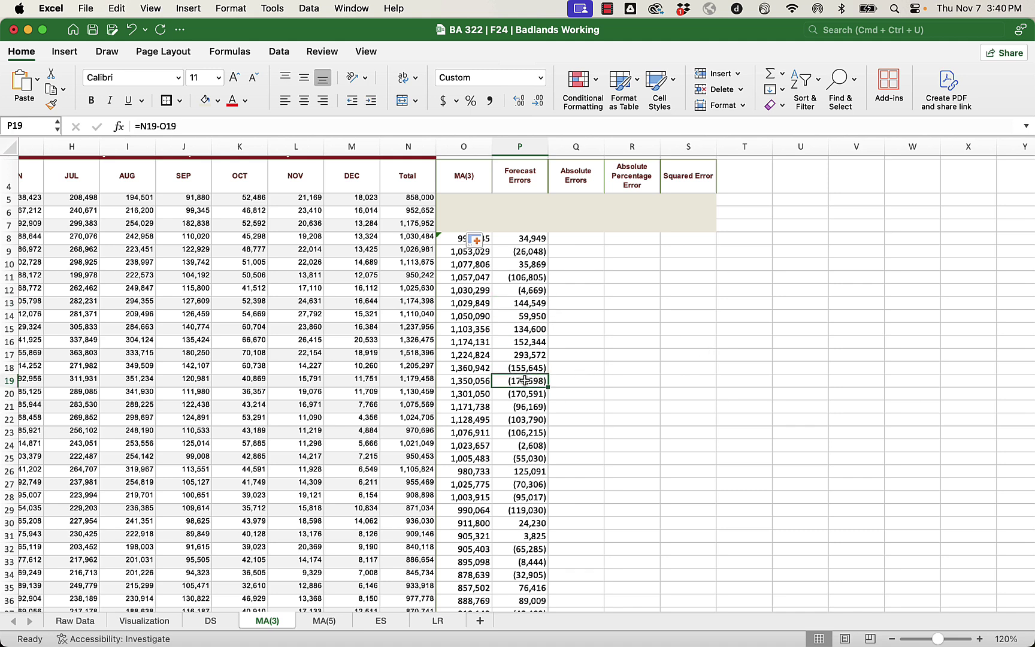
left_click(515, 290)
scroll(561, 349, "down", 5)
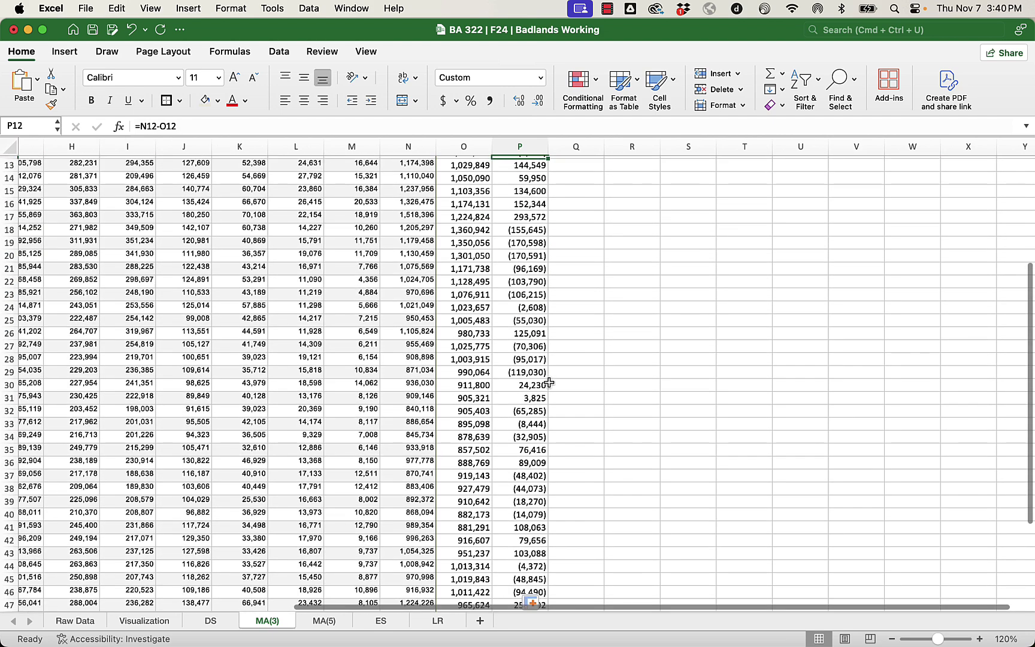
left_click(538, 398)
scroll(651, 468, "down", 8)
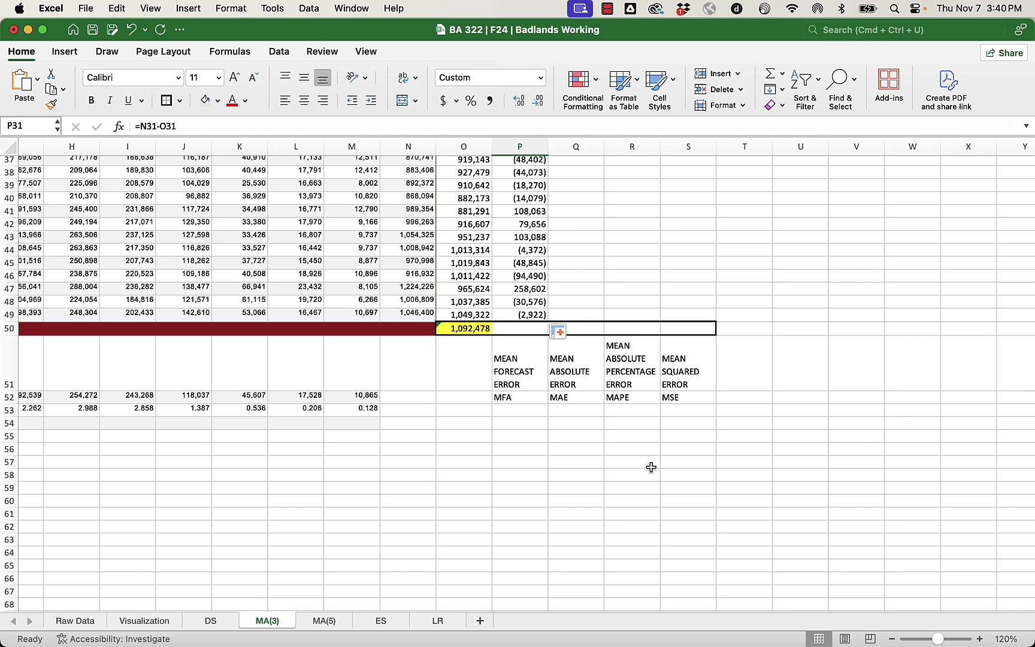
left_click(508, 379)
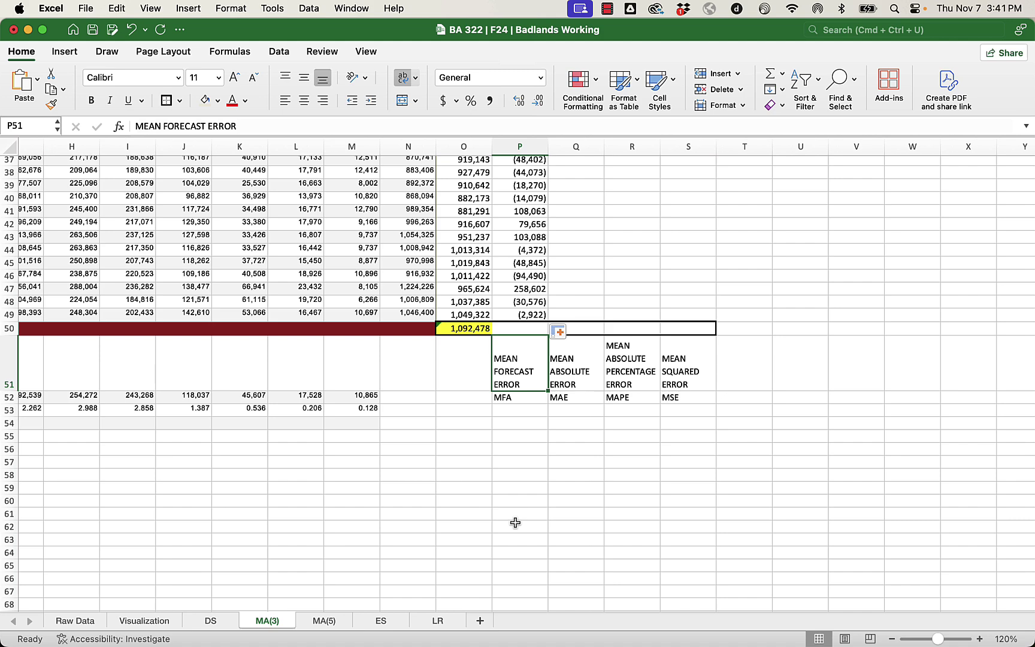
Calculate the mean forecast error in P50 with =AVERAGE(P8:P49).
scroll(515, 523, "up", 2)
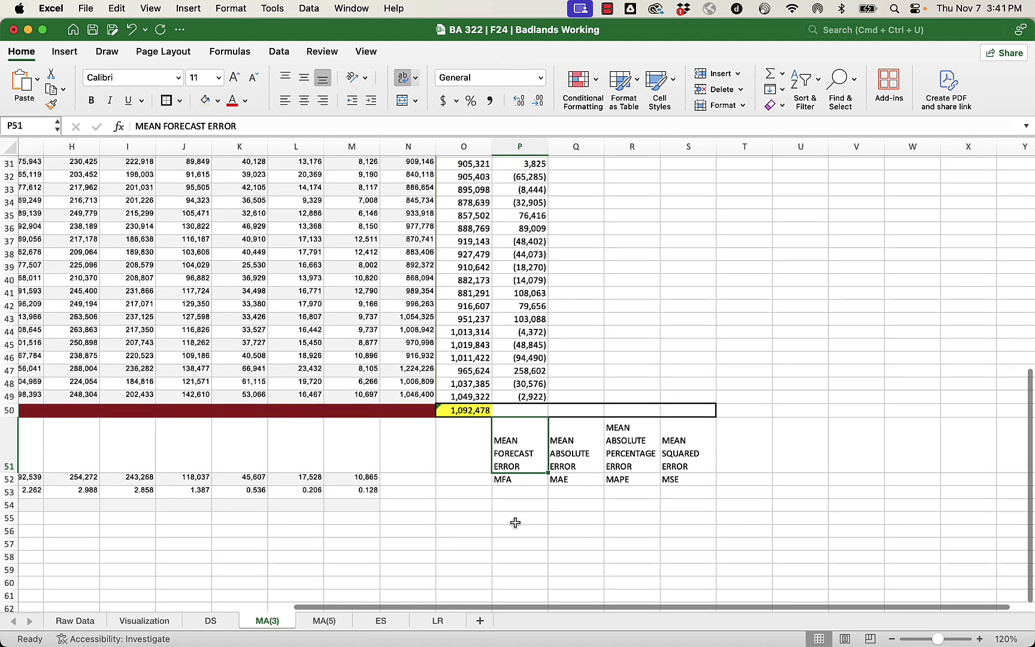
left_click(523, 407)
type("=a")
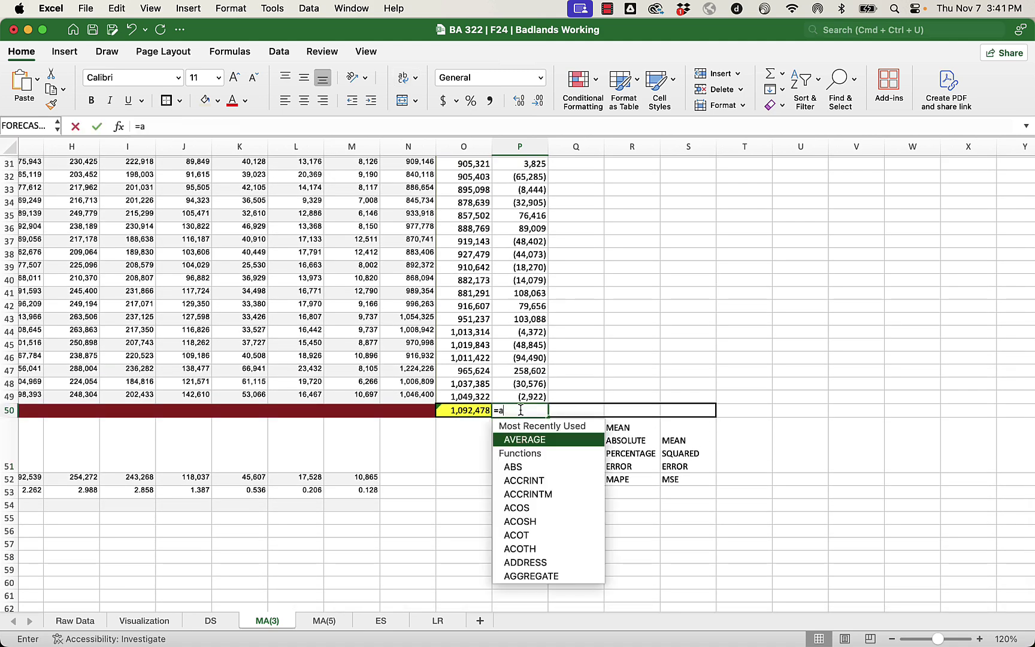
type("verage(")
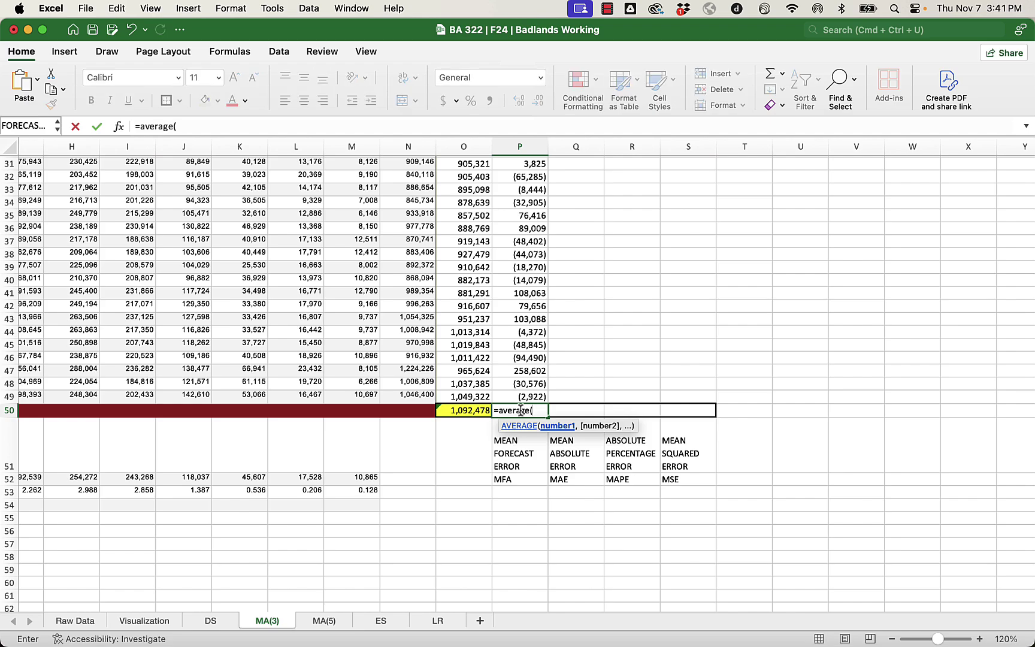
left_click_drag(524, 399, 526, 233)
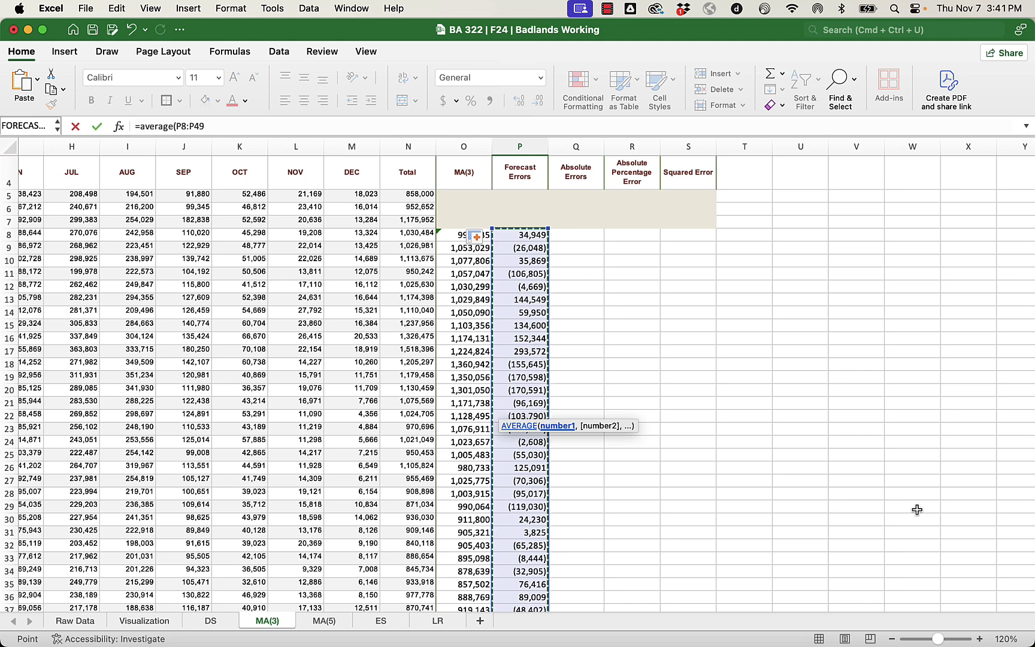
type(")")
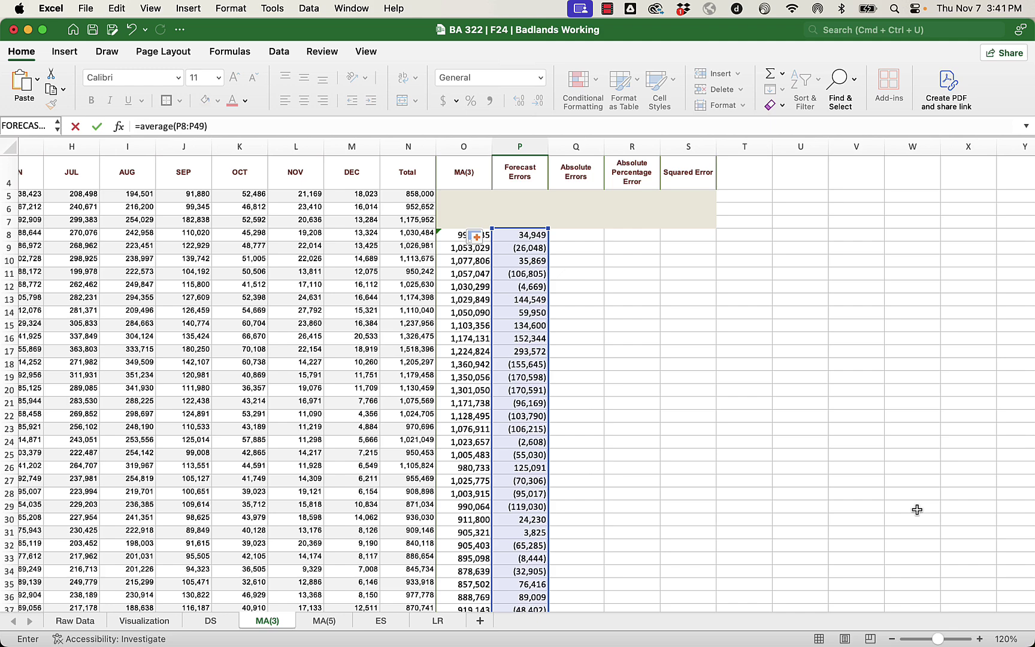
key("Return")
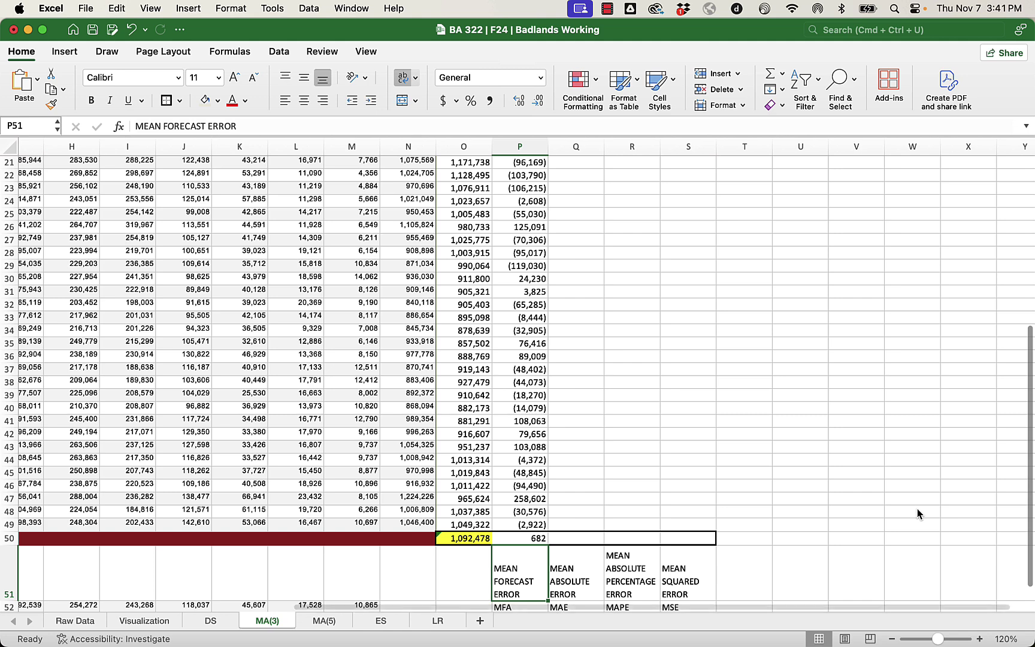
Fill the mean forecast error cell P50 with yellow.
left_click(539, 539)
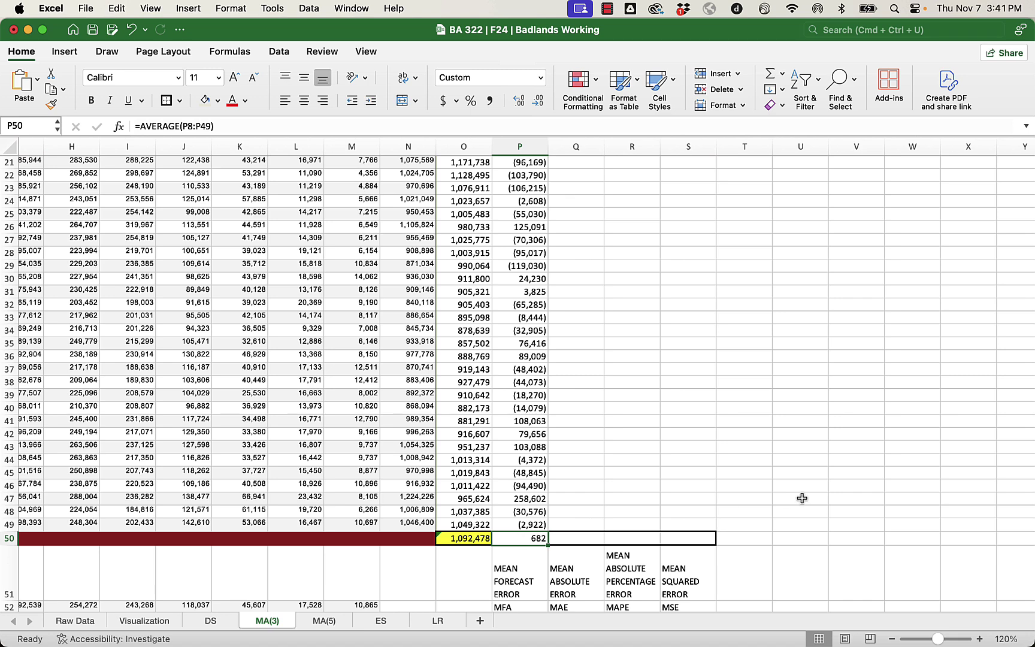
left_click(218, 103)
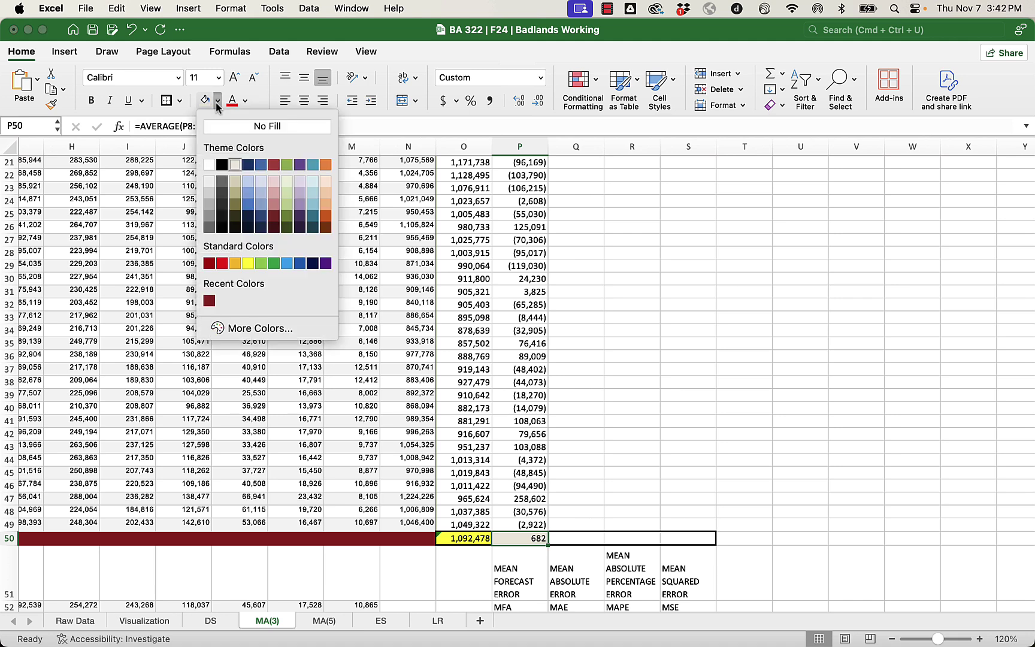
left_click(247, 263)
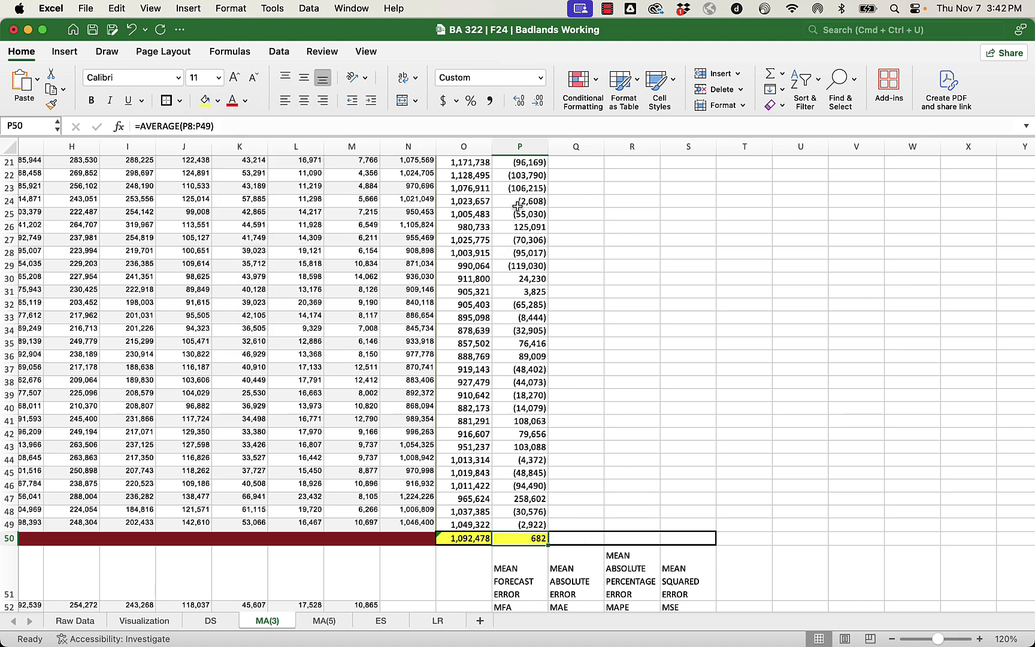
Compare individual positive and negative forecast errors in column P with their mean in P50.
left_click(516, 175)
left_click(516, 188)
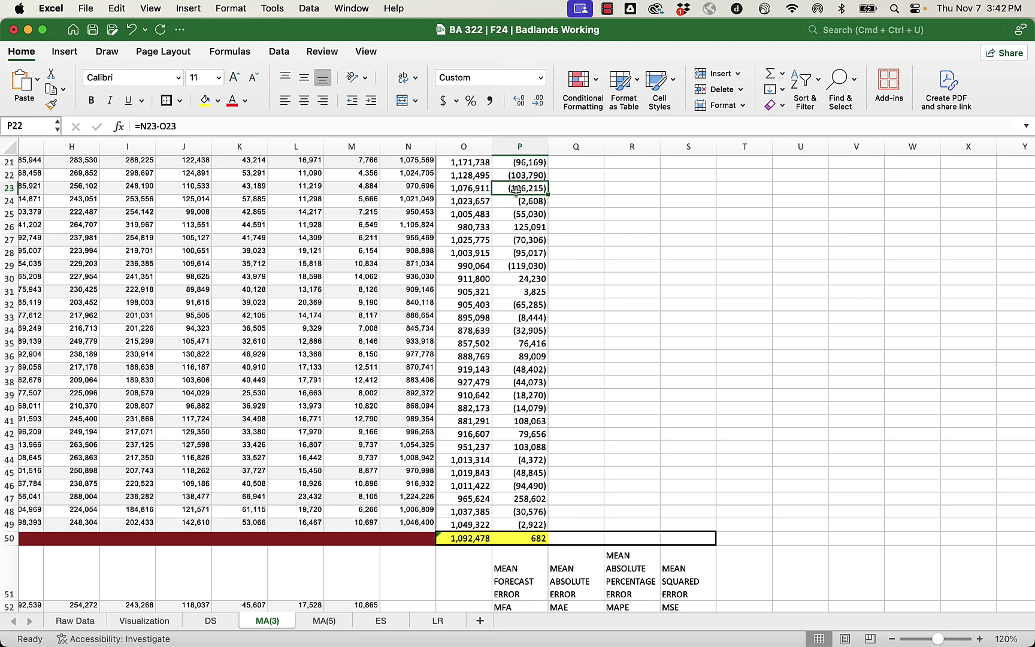
left_click(517, 265)
left_click(538, 540)
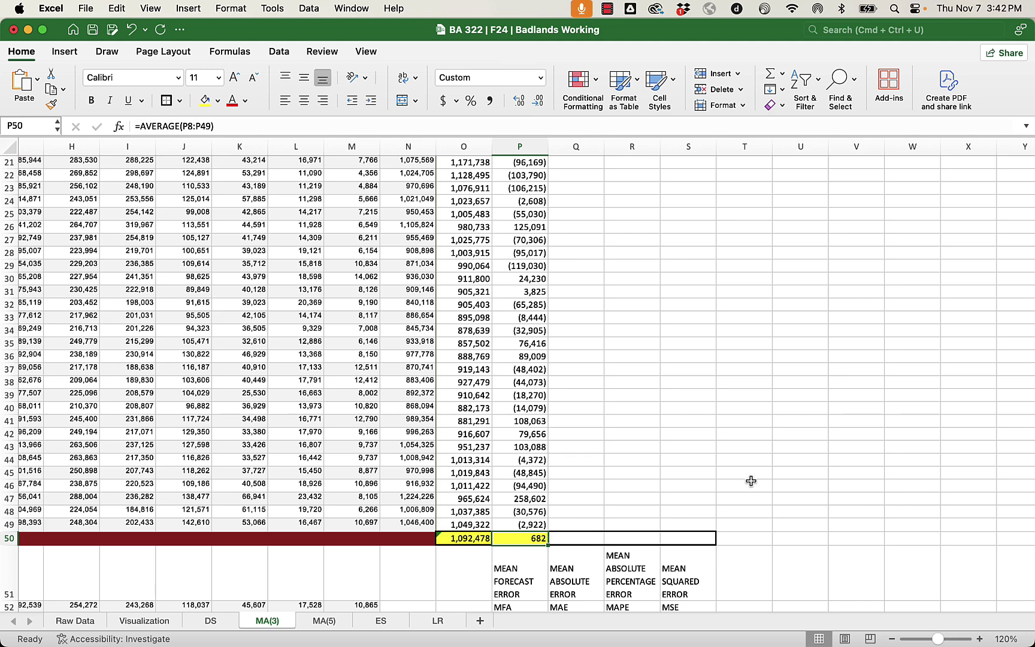
scroll(752, 481, "up", 10)
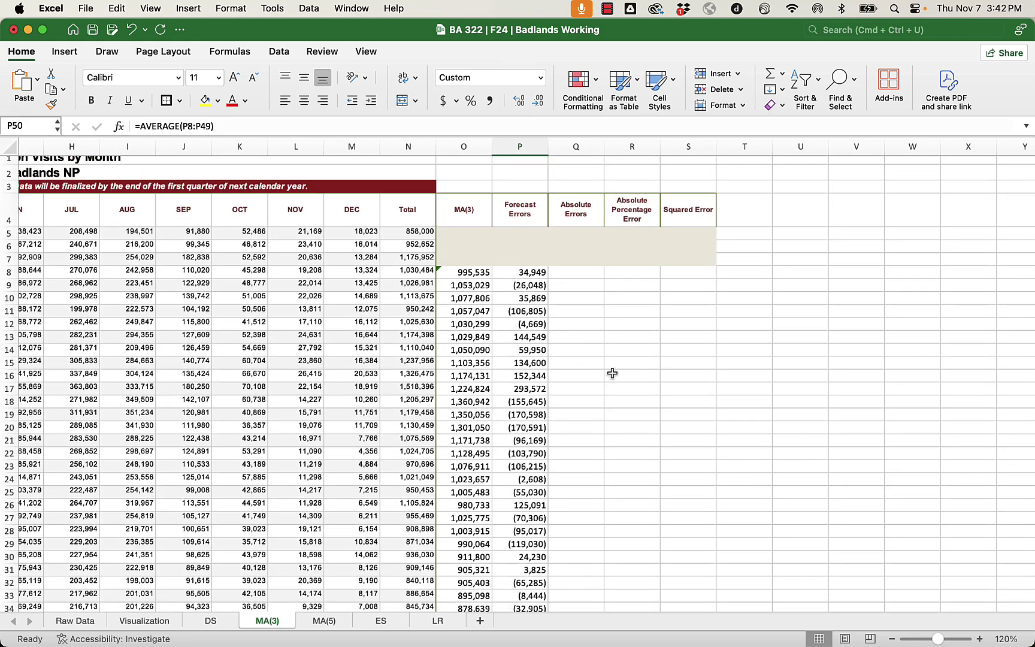
left_click(527, 311)
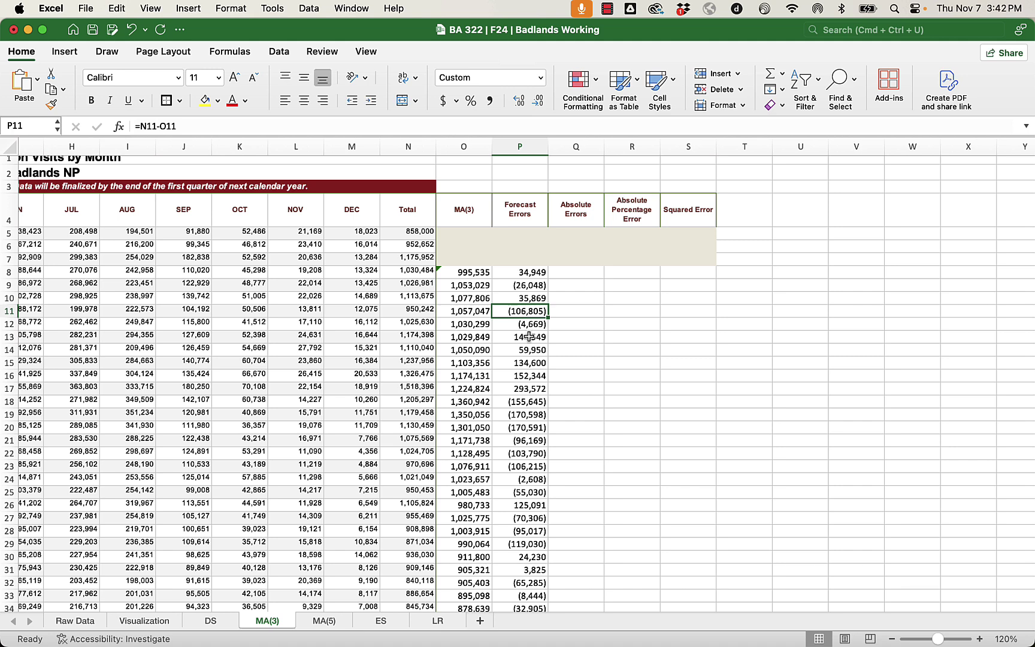
left_click(529, 336)
left_click(534, 377)
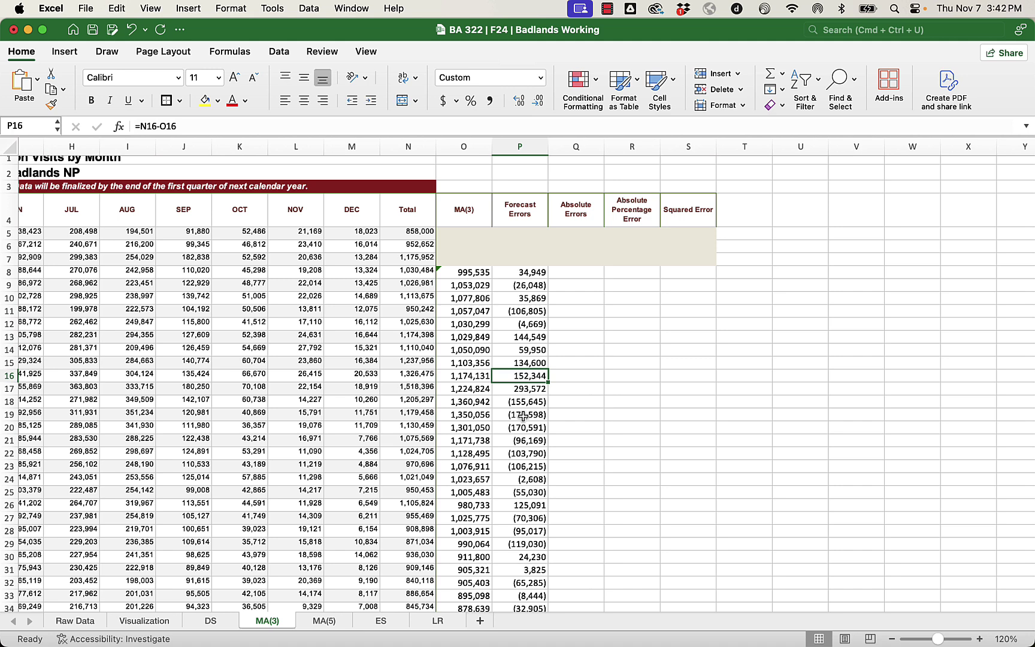
Enter the first absolute error in Q8 as the absolute value of the forecast error, =ABS(P8).
left_click(576, 272)
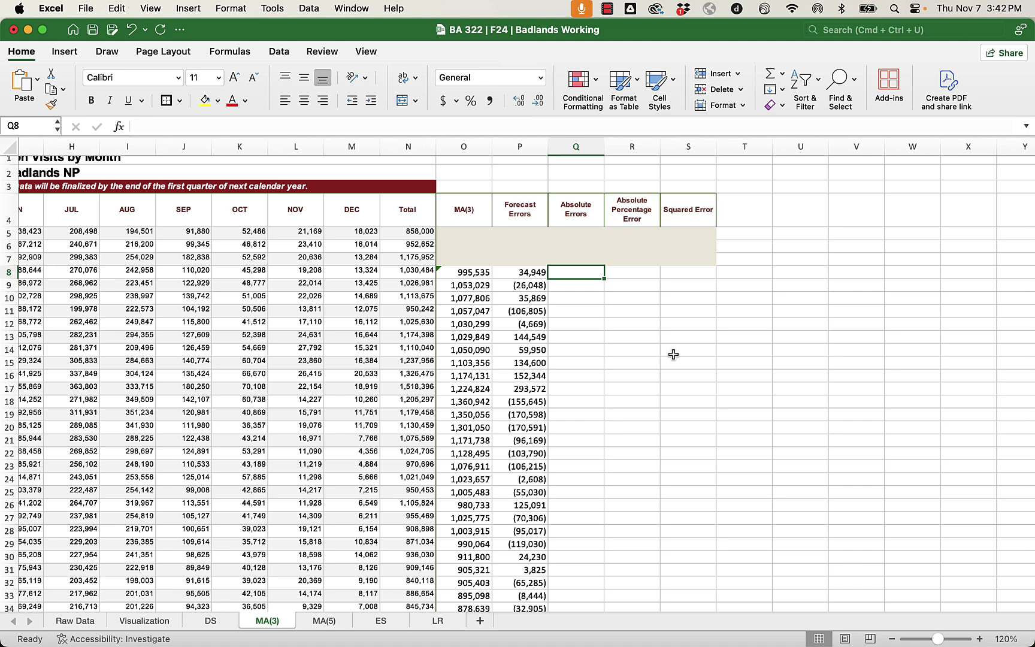
left_click(677, 273)
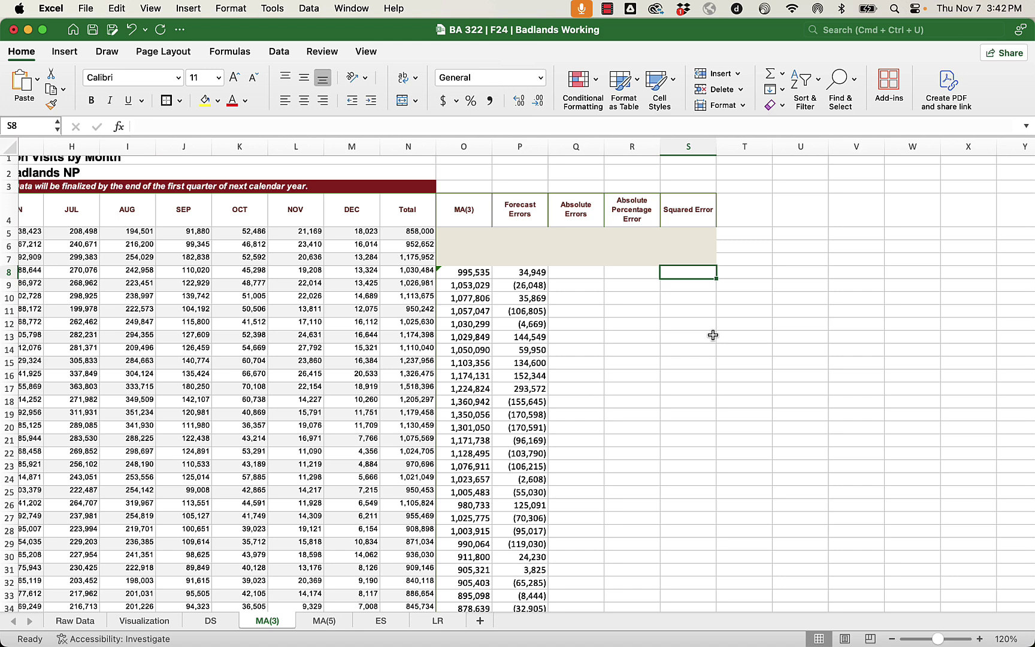
left_click(578, 274)
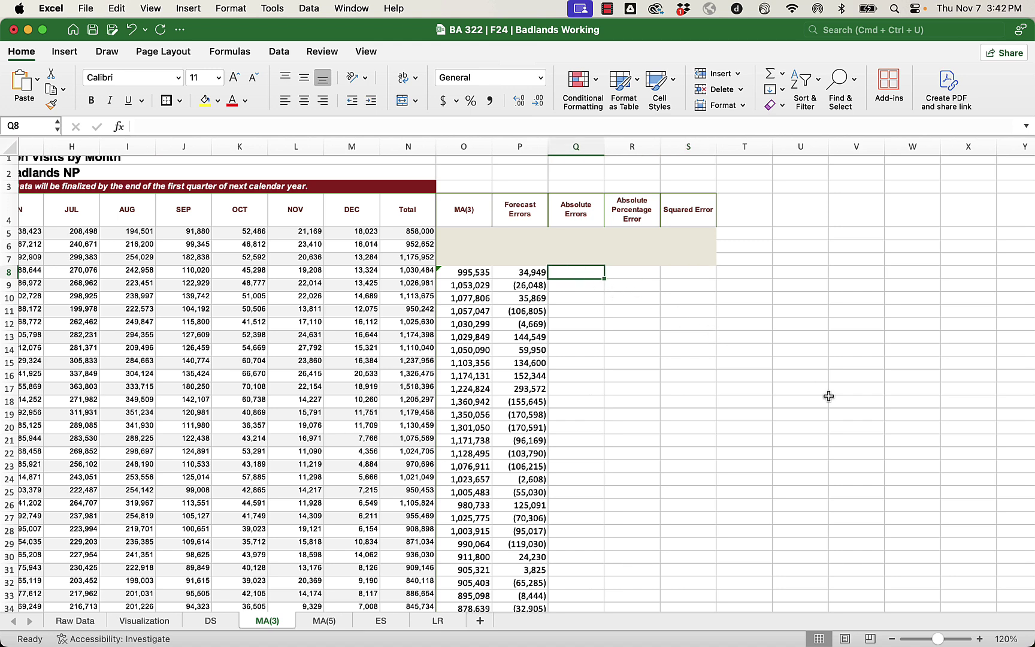
type("=abs(")
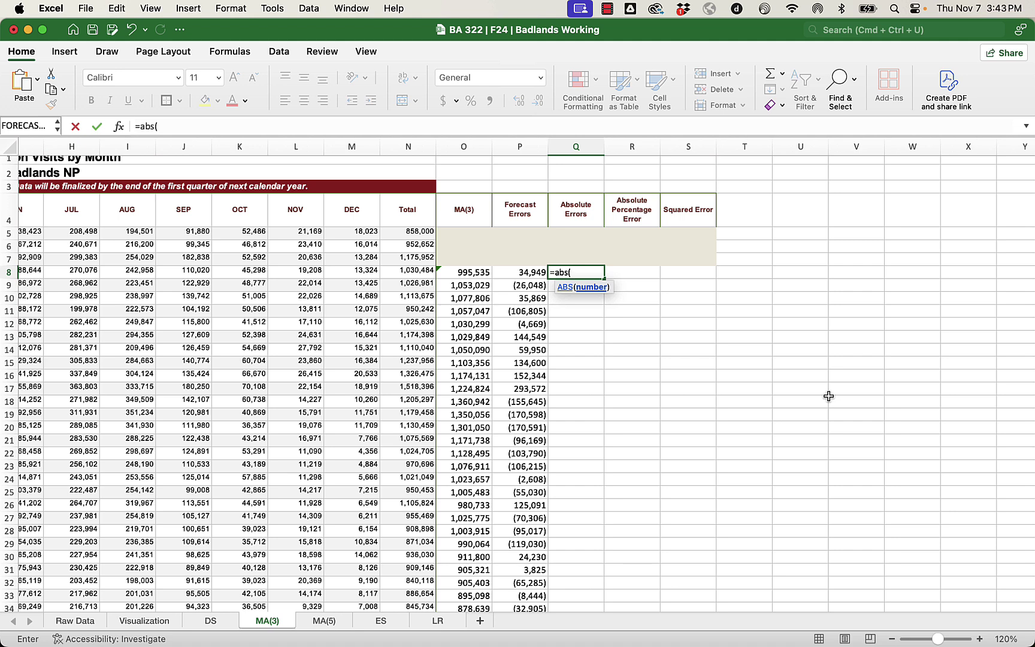
left_click(538, 261)
left_click(524, 273)
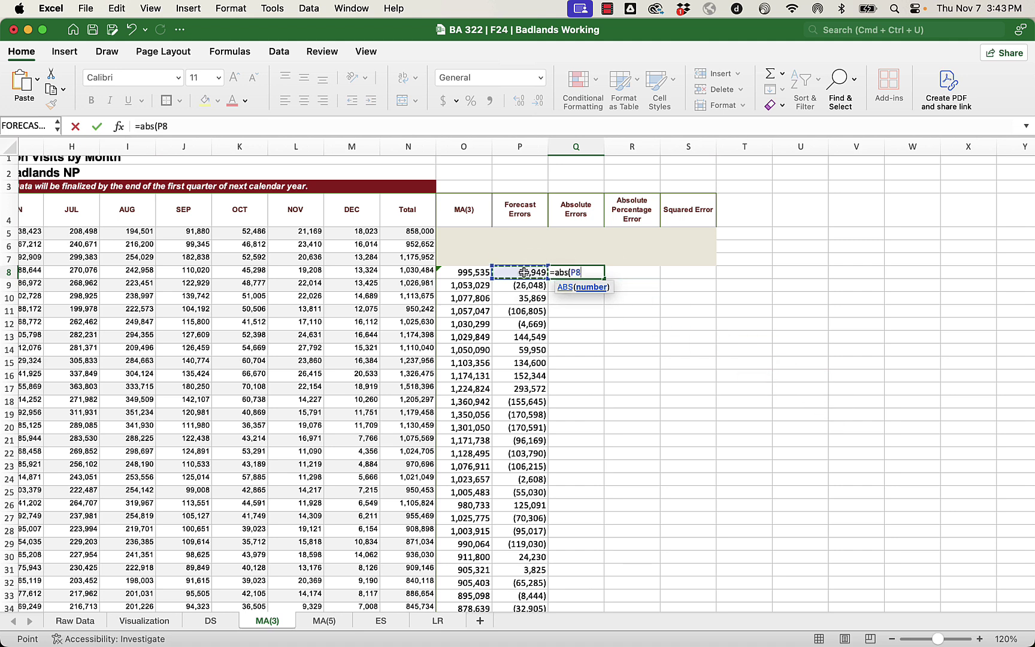
type(")")
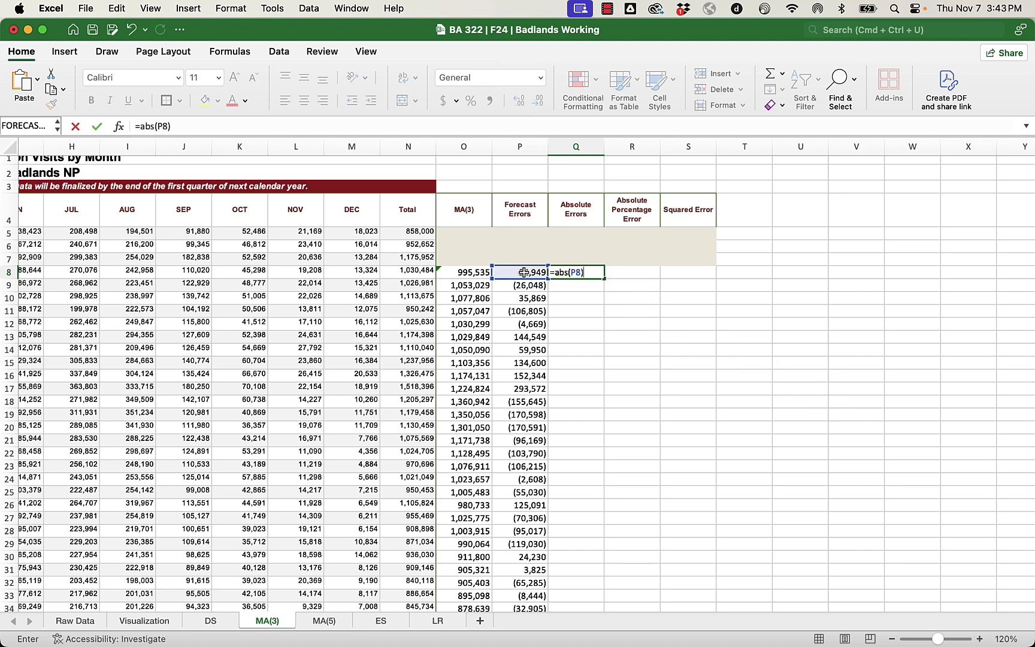
key("Return")
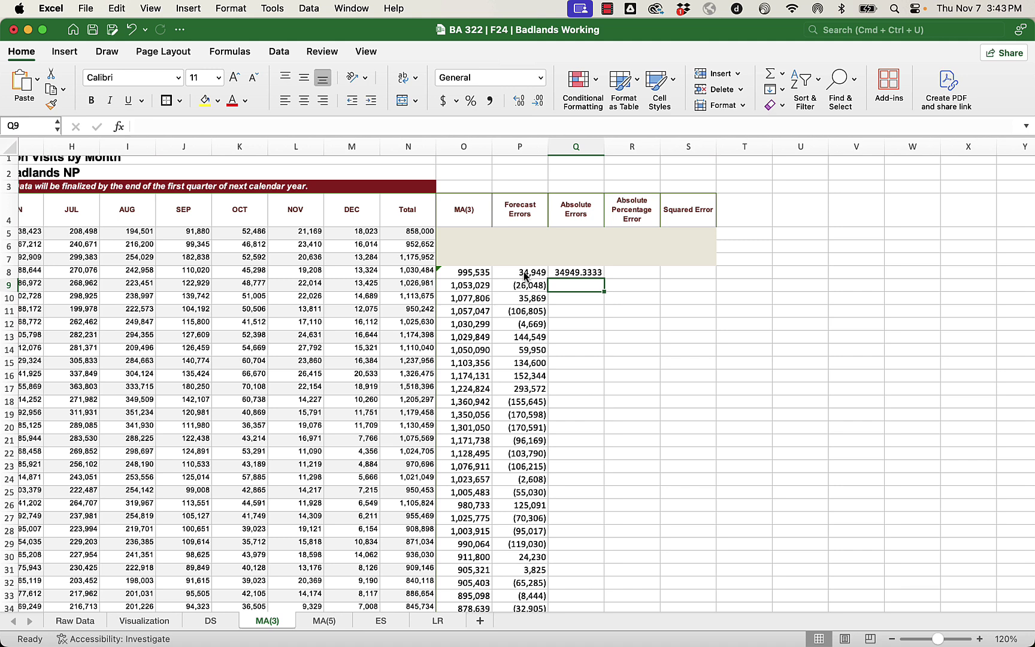
Change the column heading in Q4 to "Absolute Forecast Error".
left_click(566, 210)
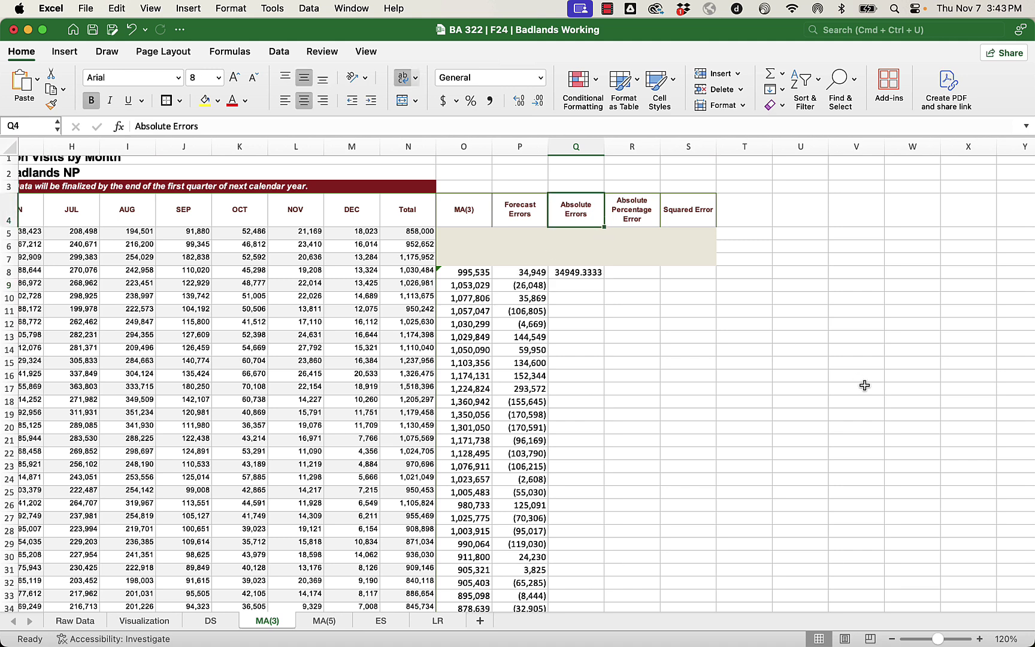
type("Absolute ")
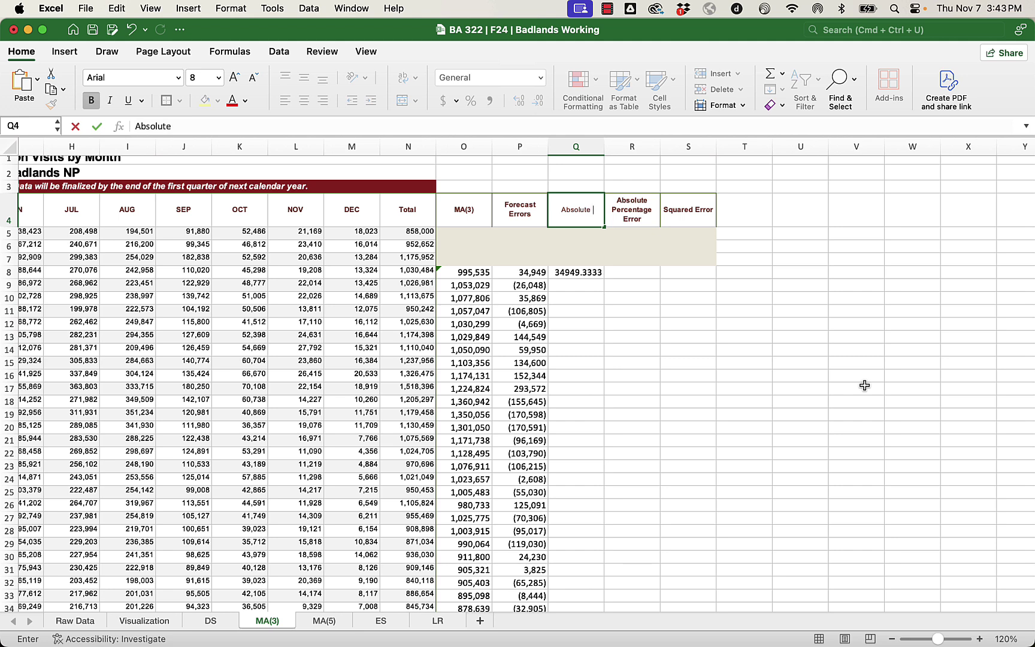
type("Forecast Error")
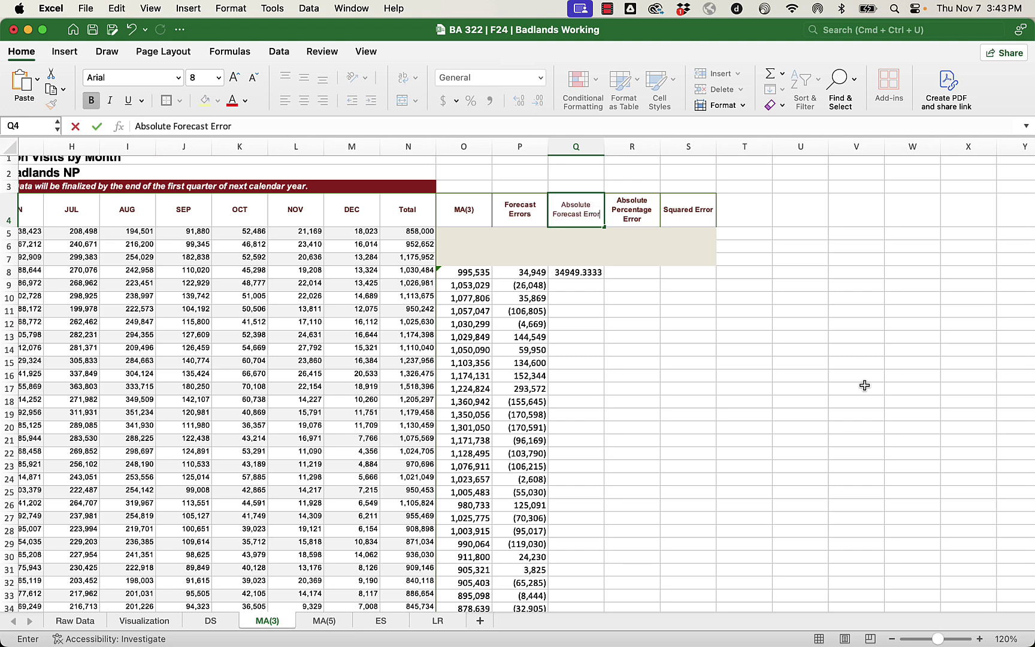
key("Return")
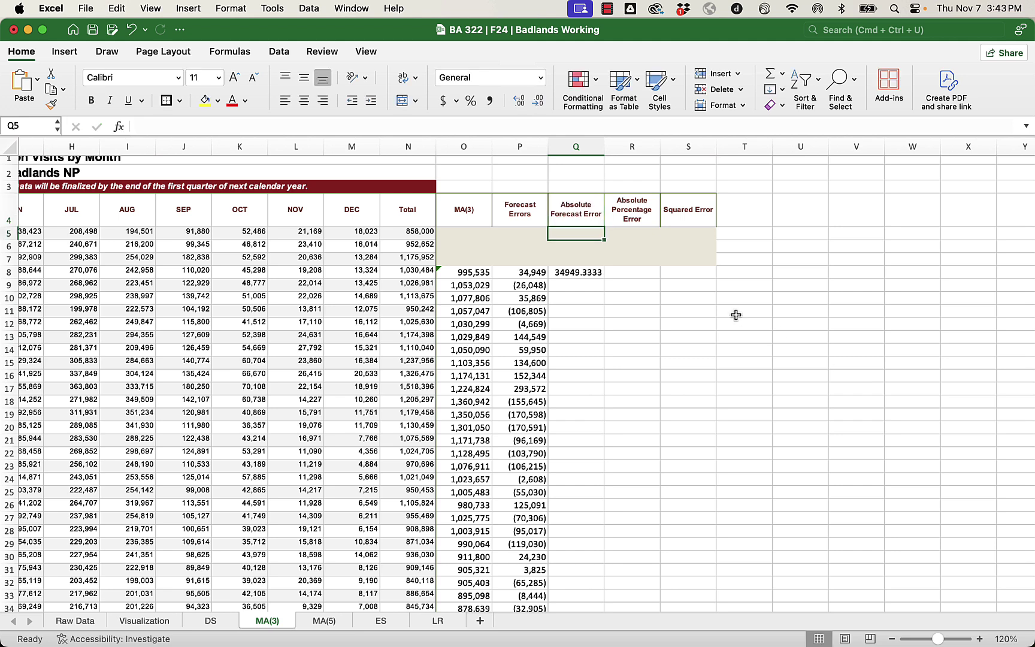
Format column Q as Number with no decimal places.
left_click(575, 146)
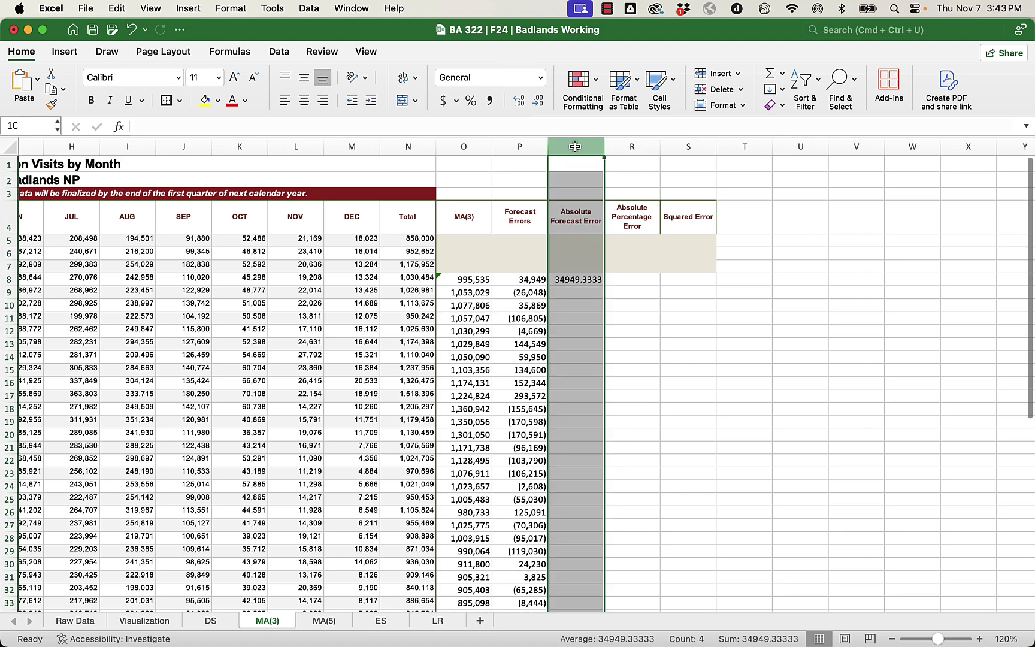
left_click(540, 78)
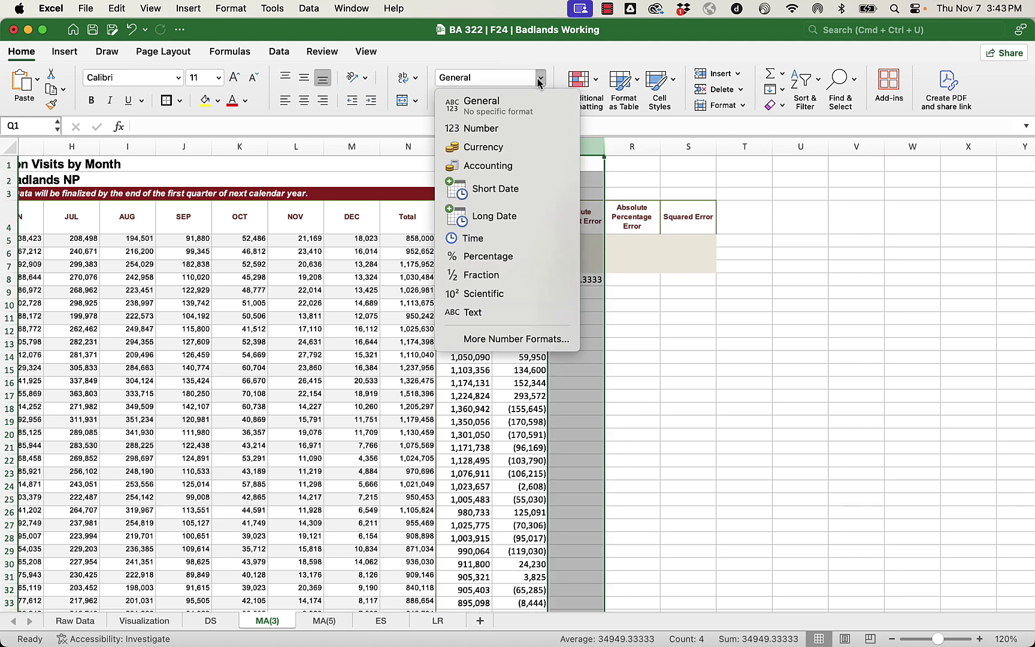
left_click(514, 130)
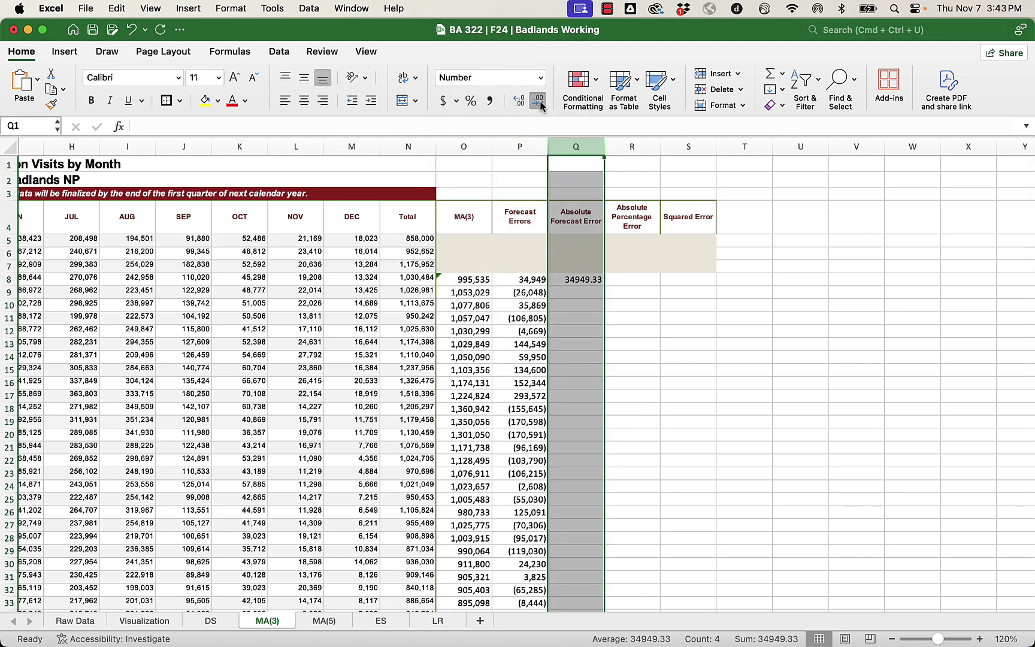
left_click(540, 101)
left_click(540, 102)
left_click(613, 376)
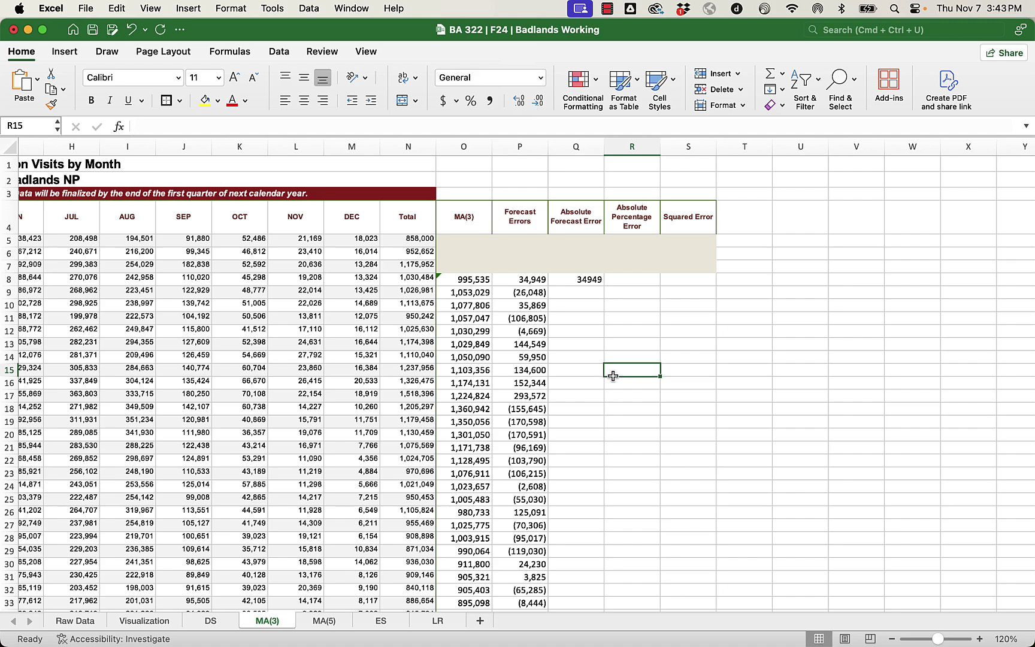
left_click(576, 280)
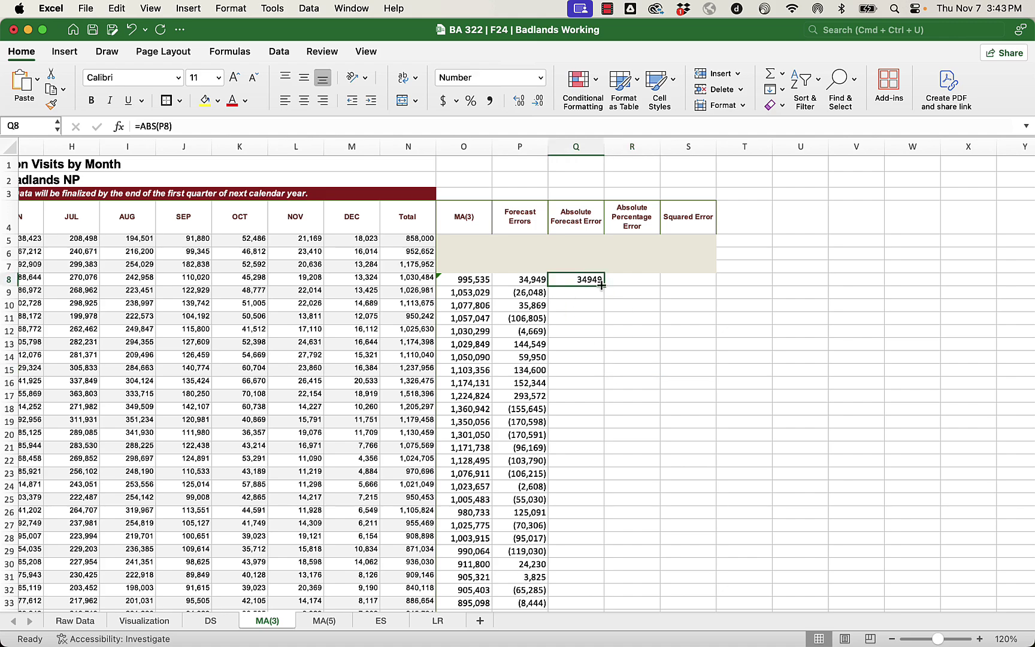
Fill the absolute error formula from Q8 down to Q49 and compare rows 33 to 35 with the signed errors in column P.
left_click_drag(602, 285, 577, 492)
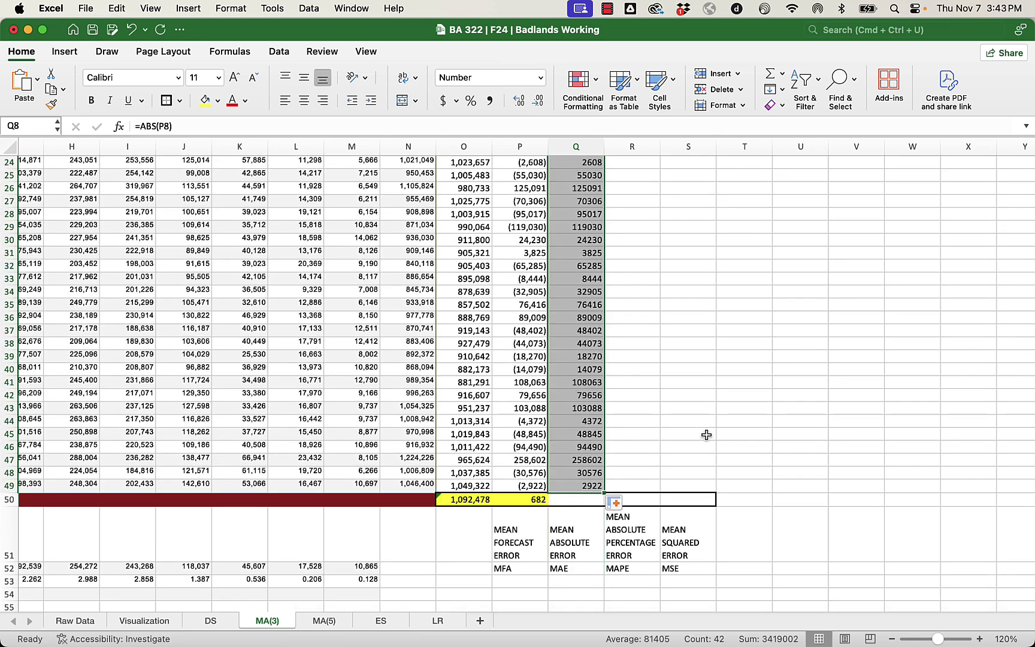
left_click(652, 401)
left_click(519, 279)
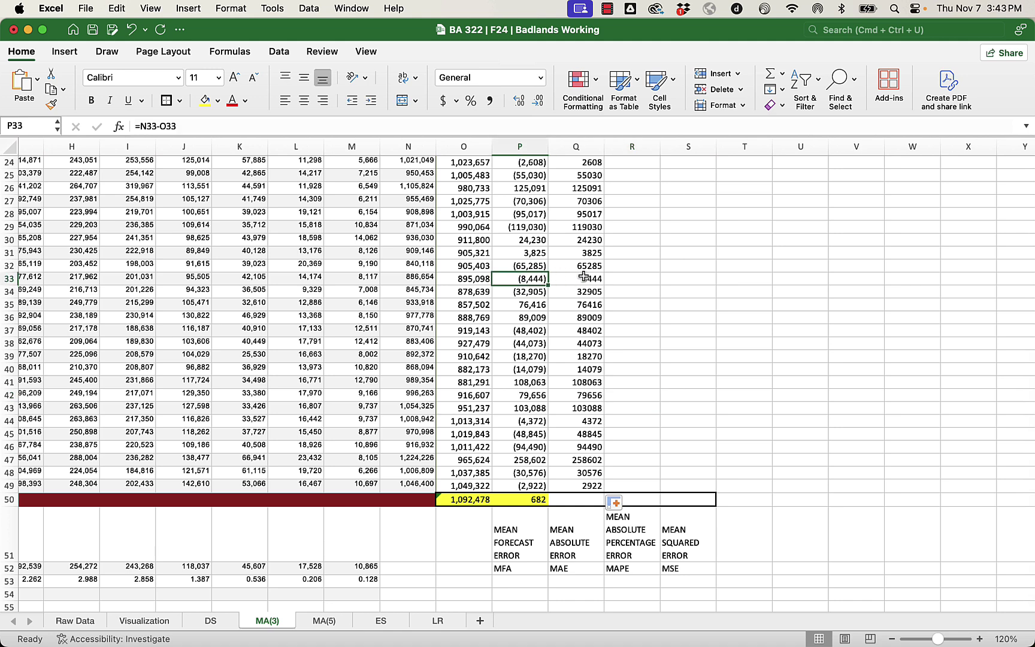
key("Right")
left_click(516, 293)
key("Right")
left_click(514, 305)
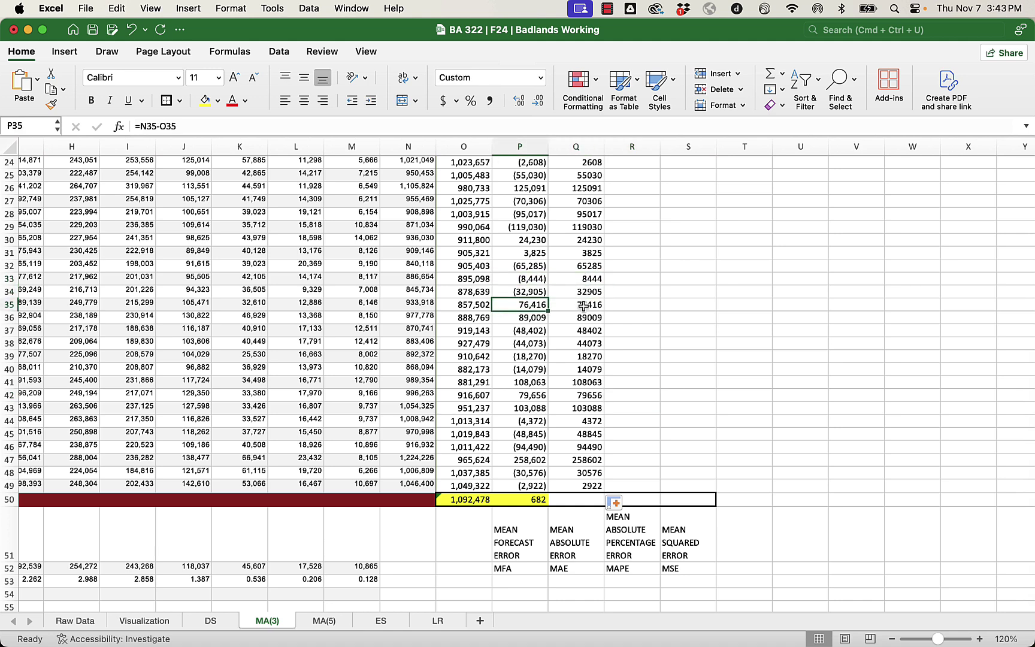
key("Right")
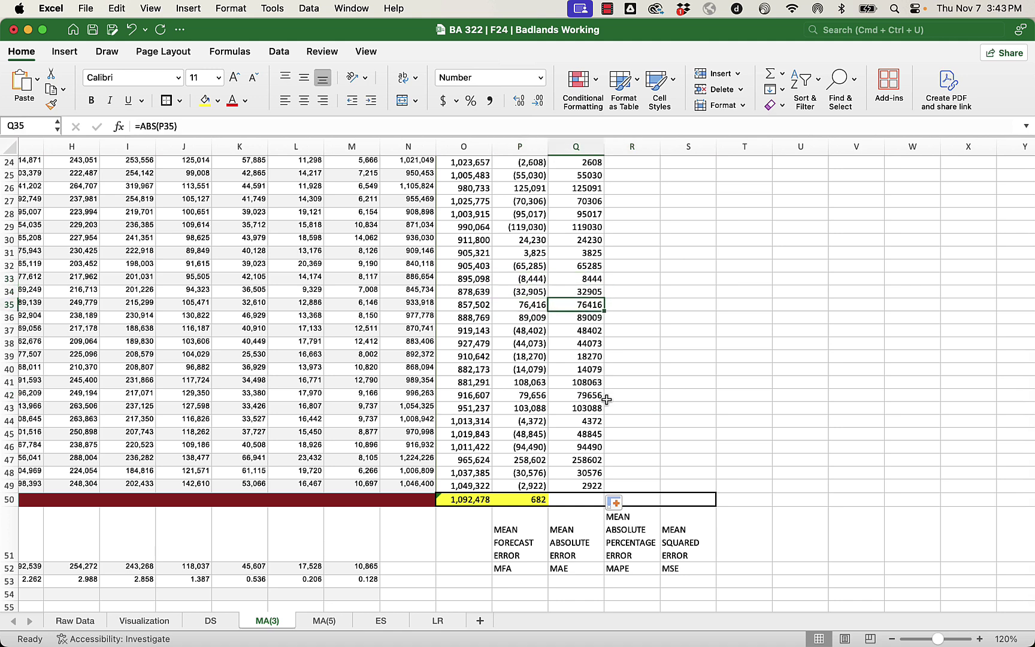
Copy the averaging formula from P50 into Q50 to calculate the mean absolute error over Q8:Q49.
double_click(531, 500)
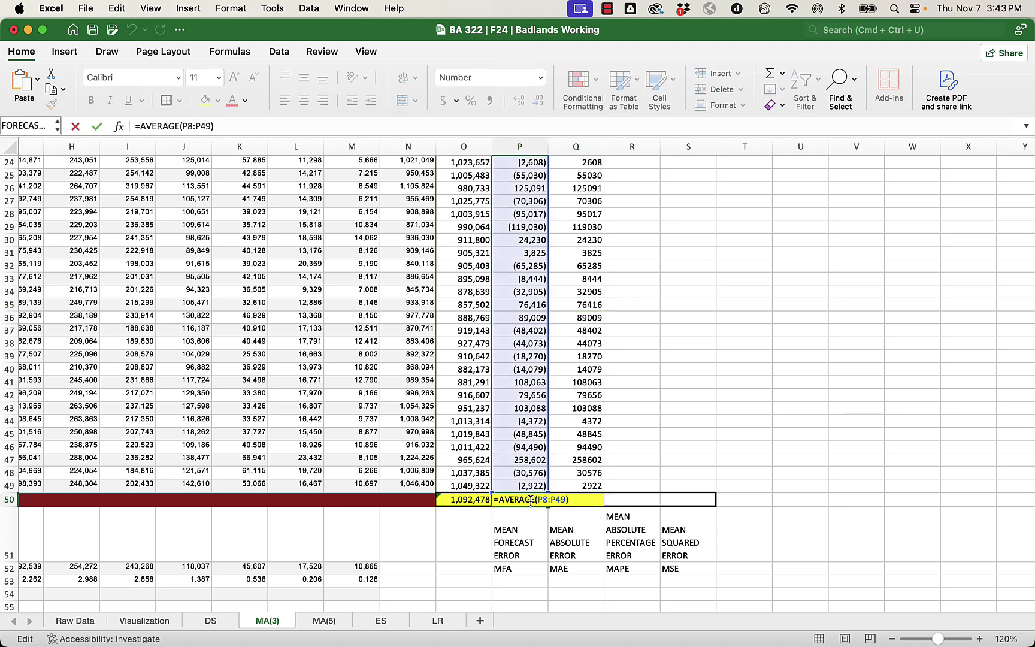
key("Return")
left_click(534, 502)
left_click_drag(548, 506, 579, 507)
left_click(584, 543)
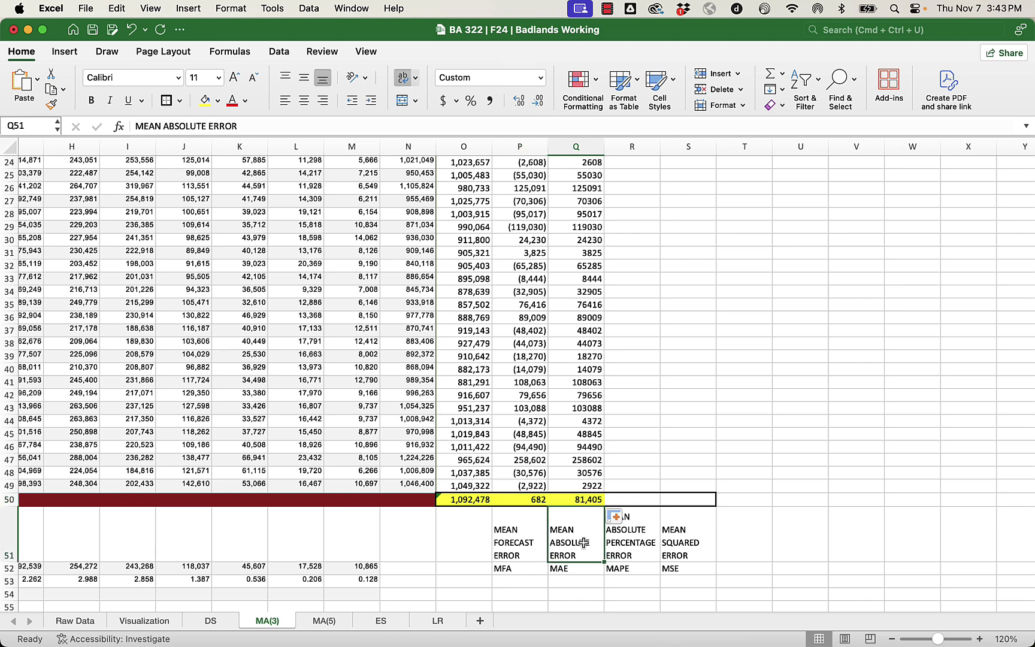
Examine the mean absolute error in Q50 alongside the MAE and mean forecast error labels, and compare the first absolute error with its actual total in N8.
left_click(577, 502)
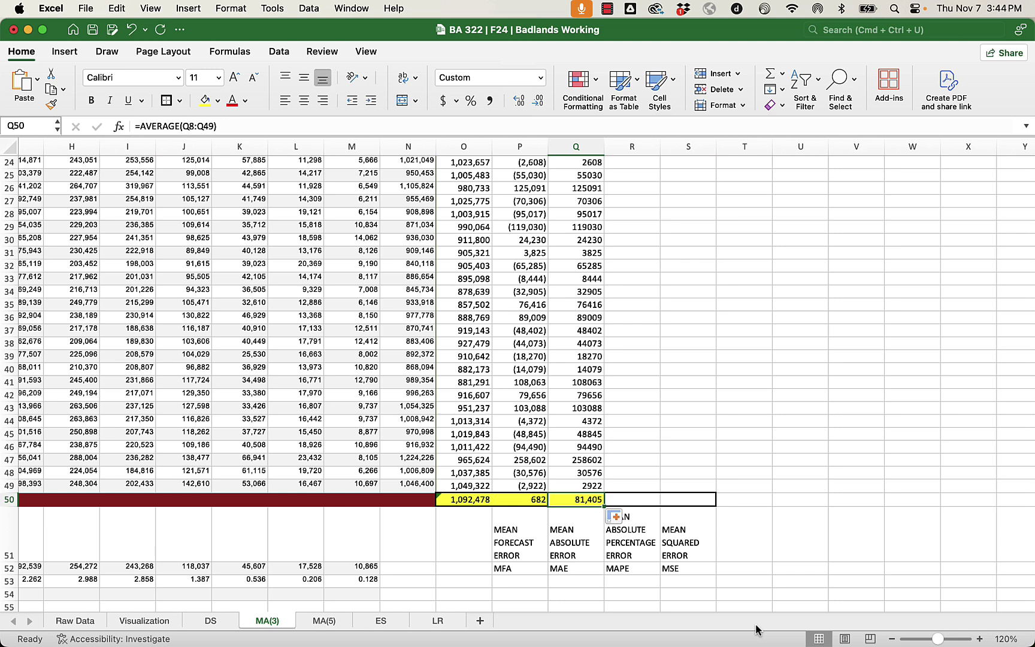
left_click(578, 538)
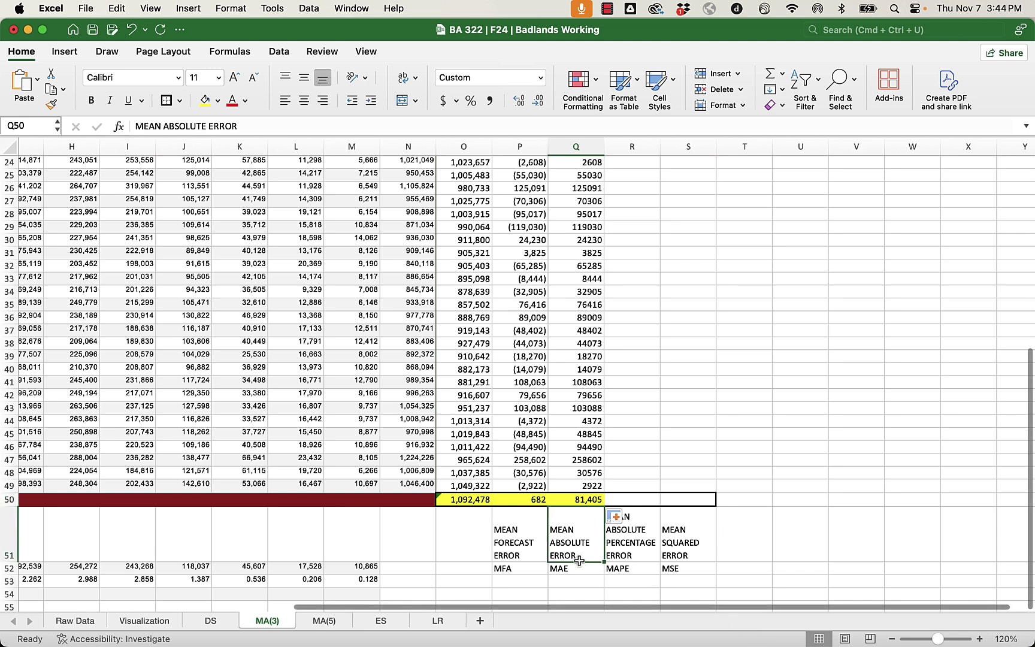
left_click_drag(579, 560, 579, 568)
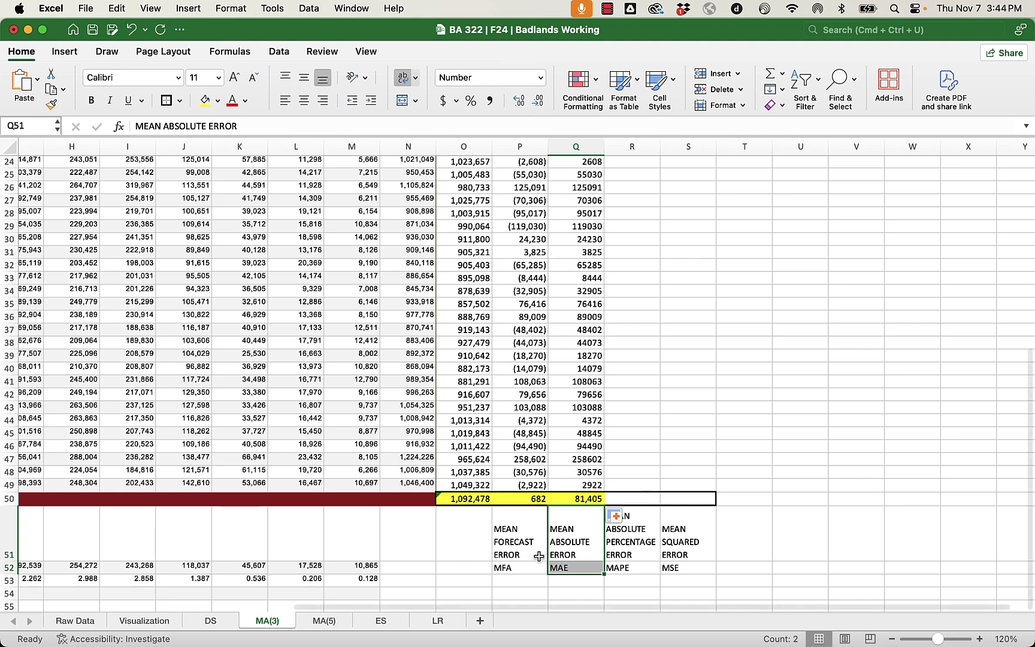
left_click_drag(508, 557, 552, 568)
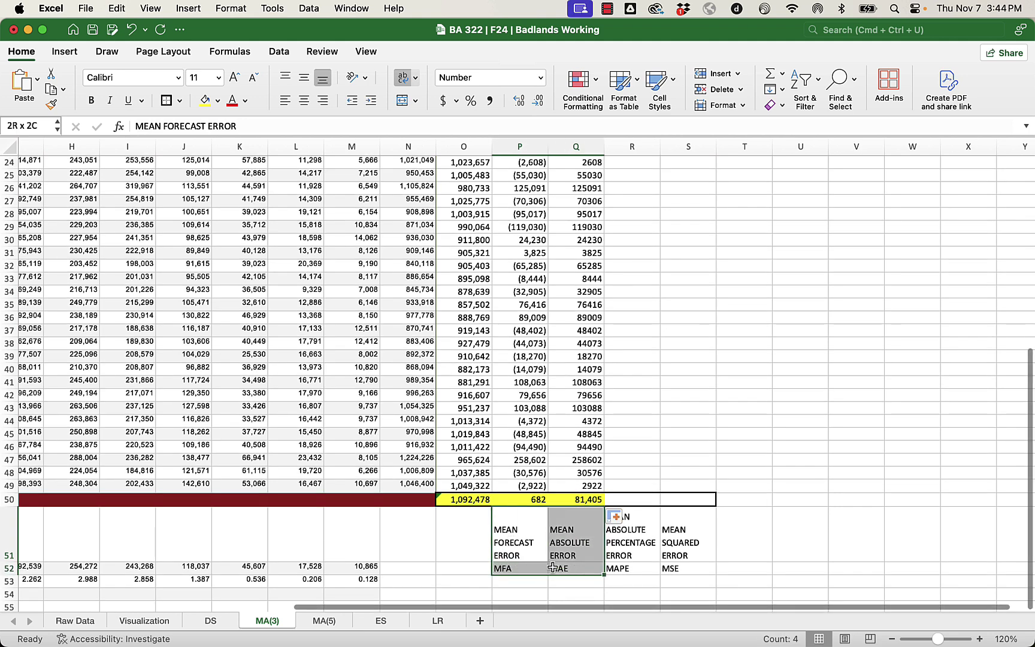
scroll(553, 567, "down", 1)
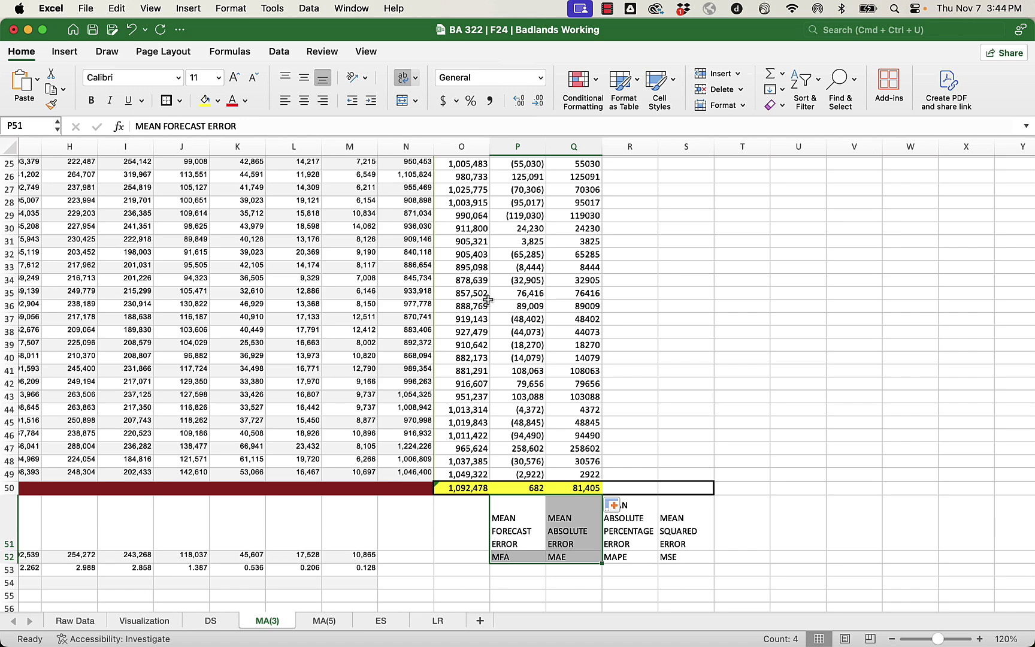
scroll(843, 343, "up", 10)
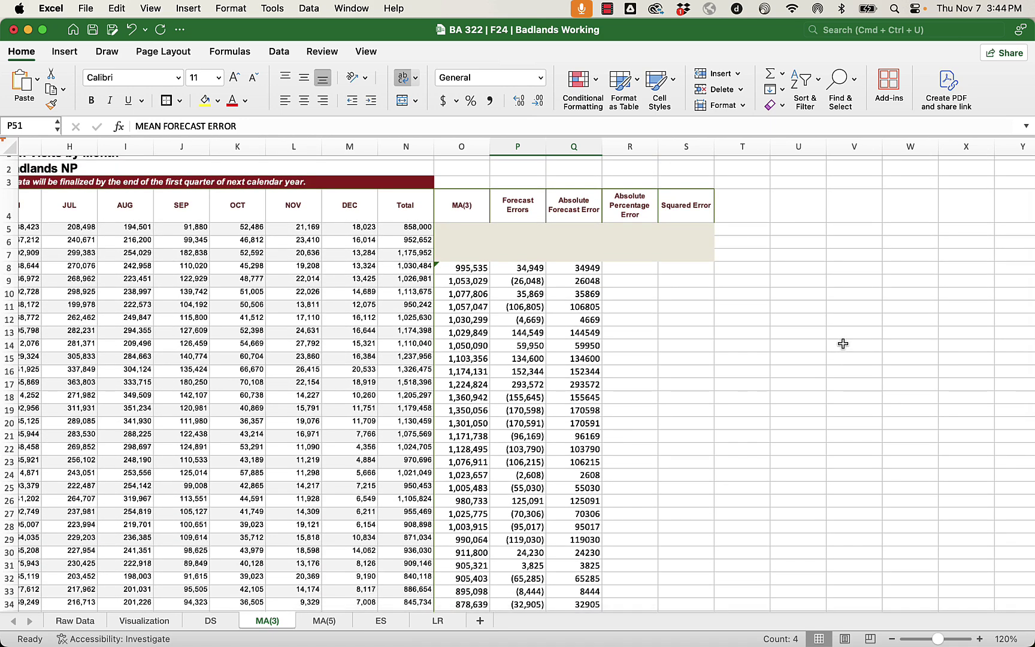
left_click(582, 269)
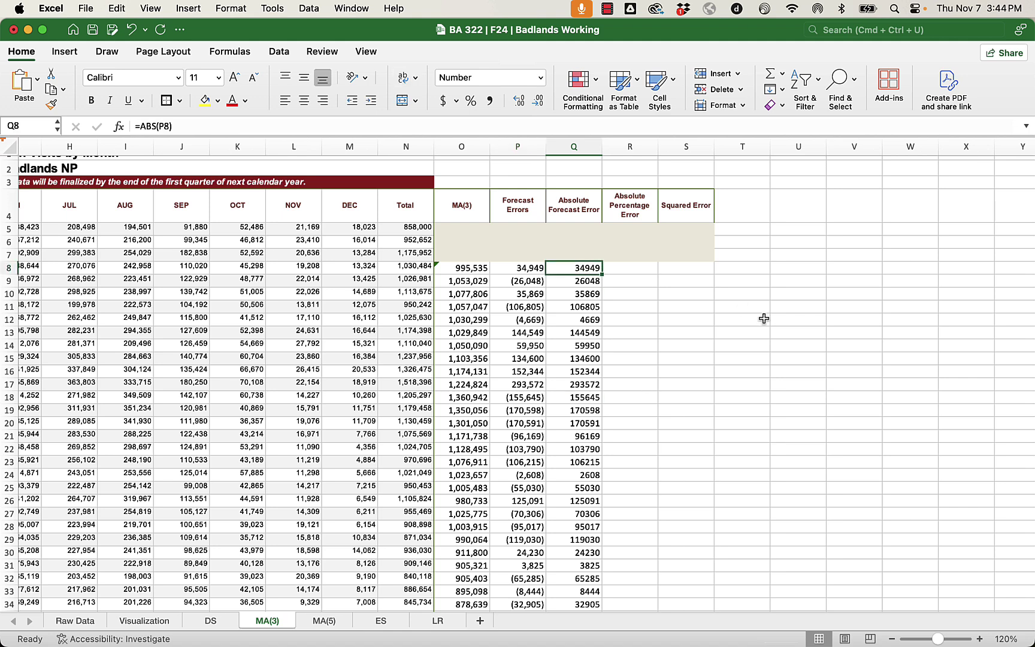
left_click(391, 268)
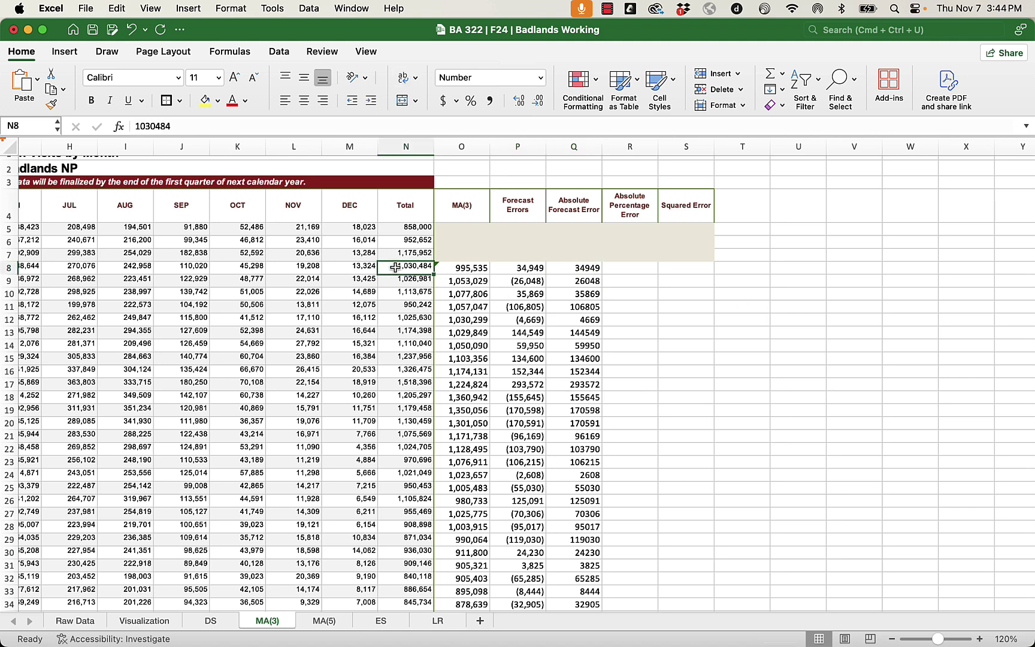
left_click(583, 270)
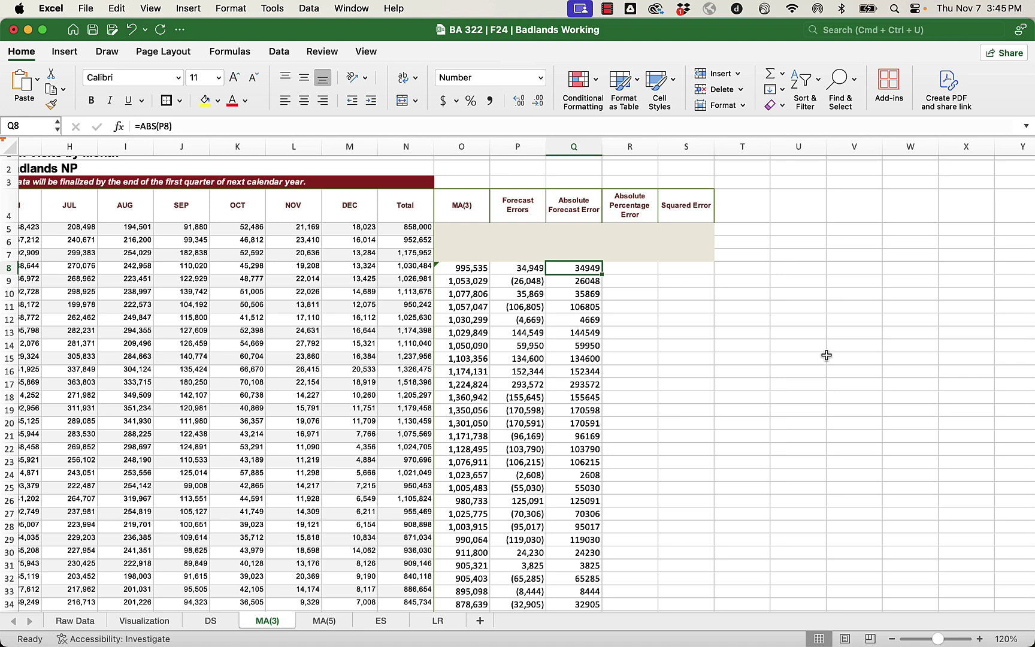
Enter the first absolute percentage error in R8 by dividing the absolute error by the actual total, =Q8/N8.
left_click(633, 271)
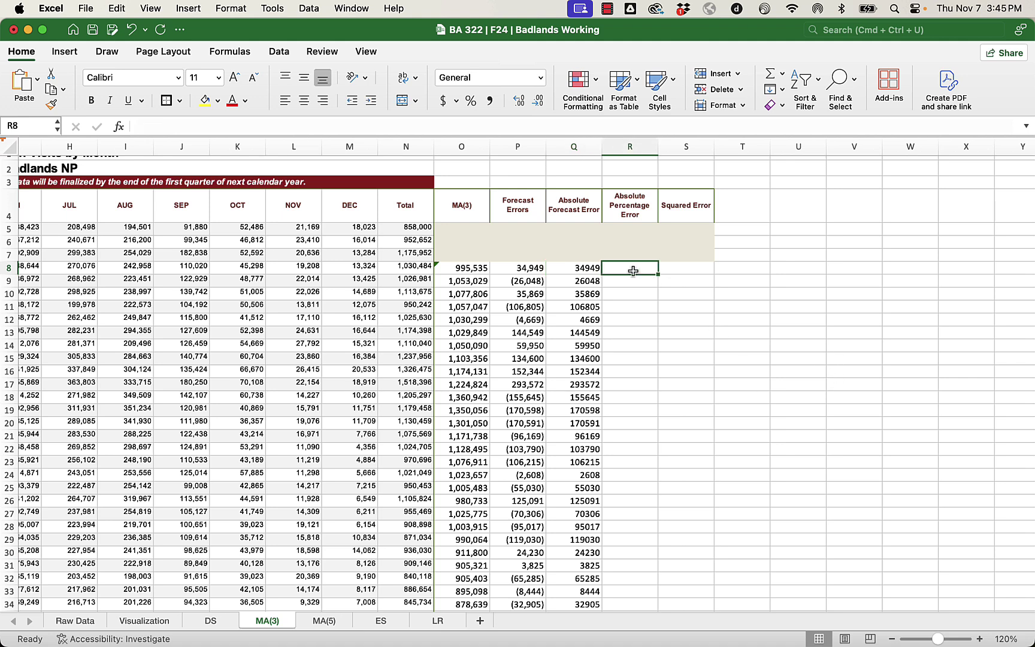
type("=")
left_click(574, 268)
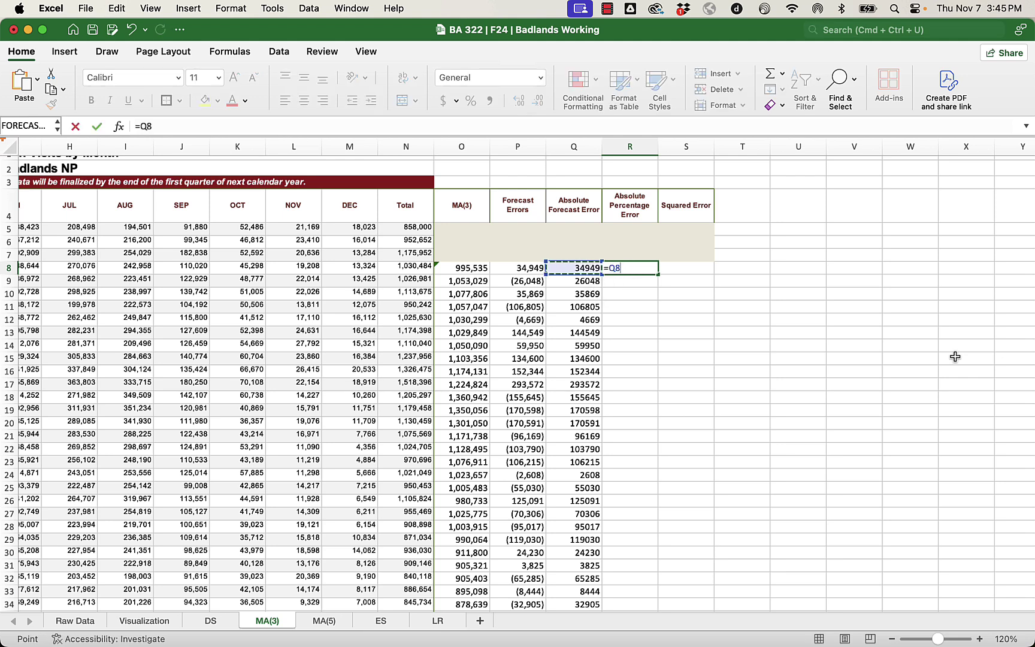
type("/")
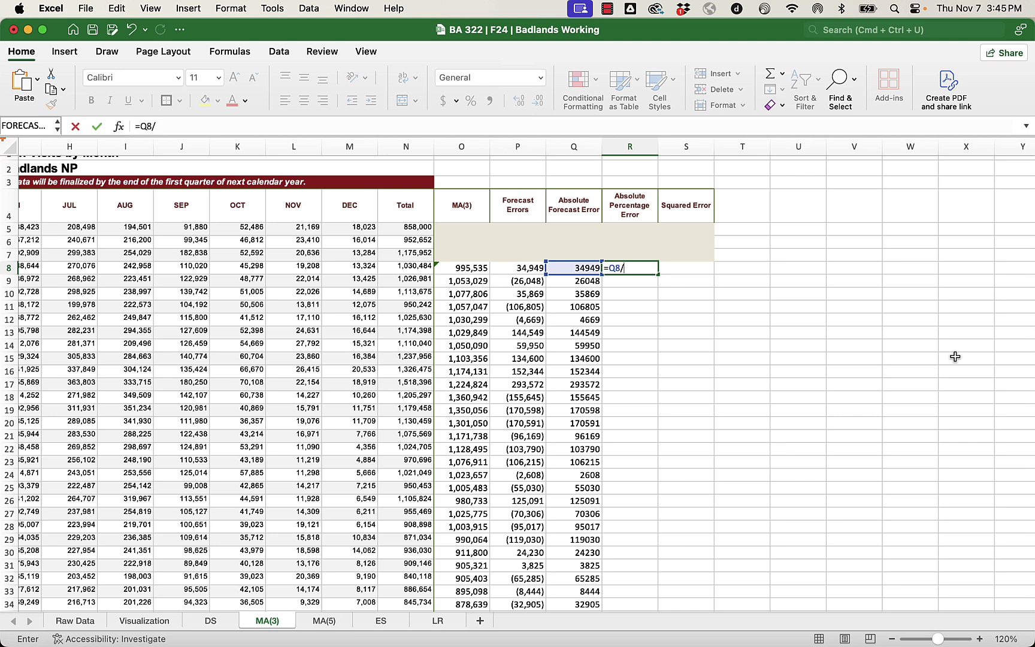
left_click(397, 267)
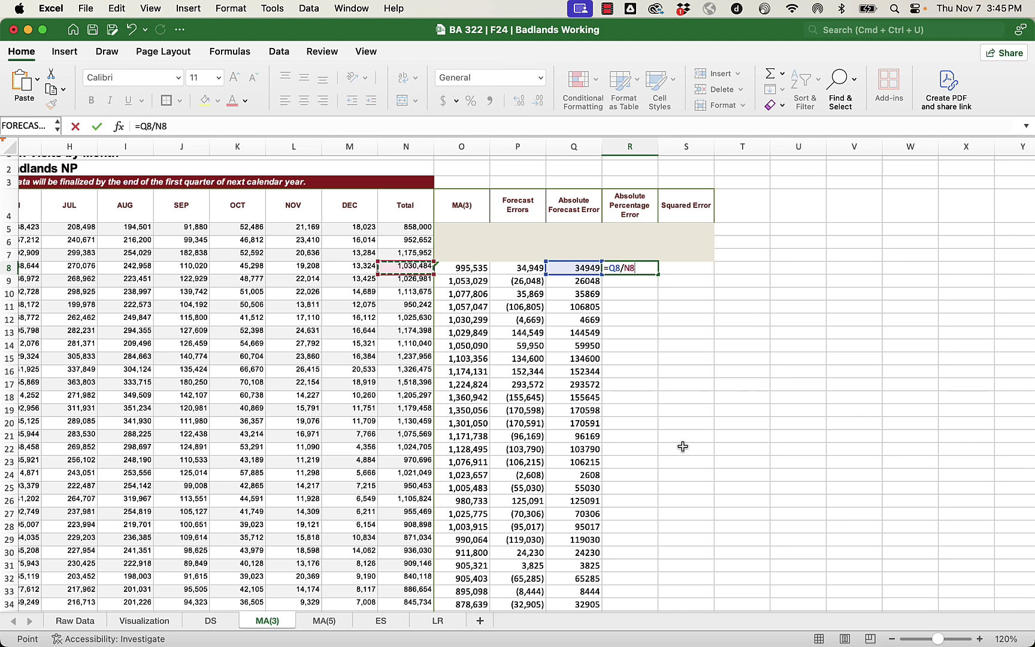
key("Return")
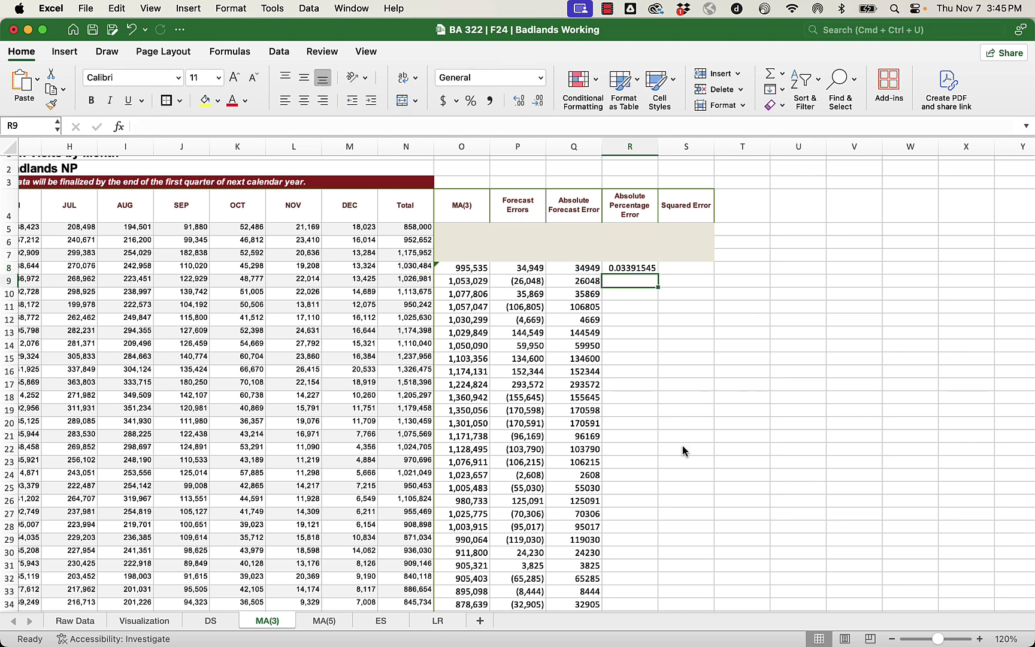
Format the Absolute Percentage Error column R as a percentage with two decimal places.
left_click(626, 147)
left_click(471, 100)
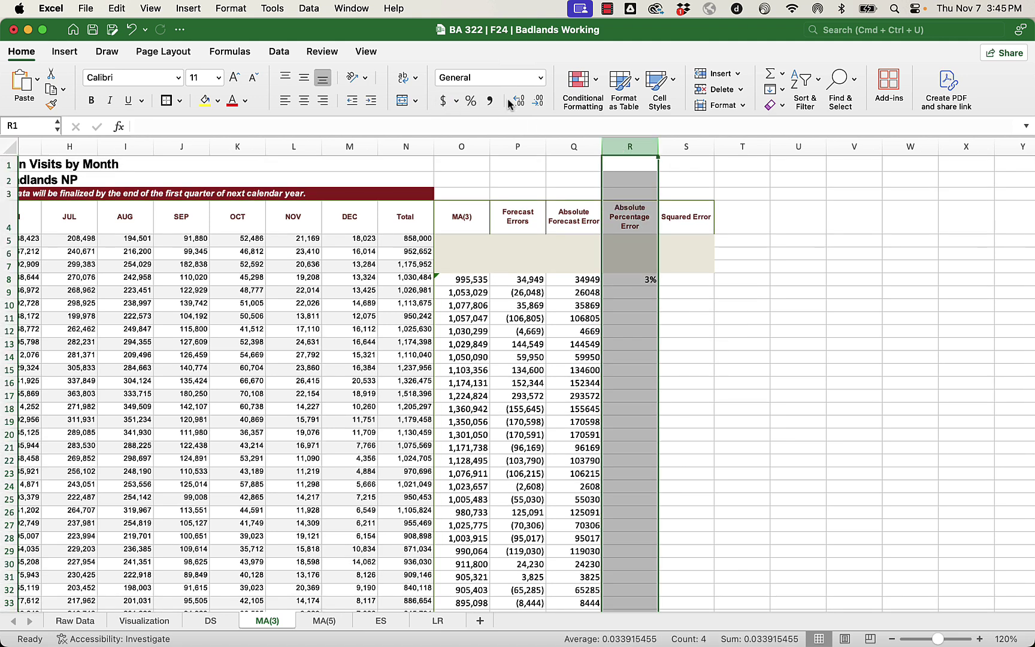
left_click(520, 99)
left_click(520, 99)
left_click(697, 417)
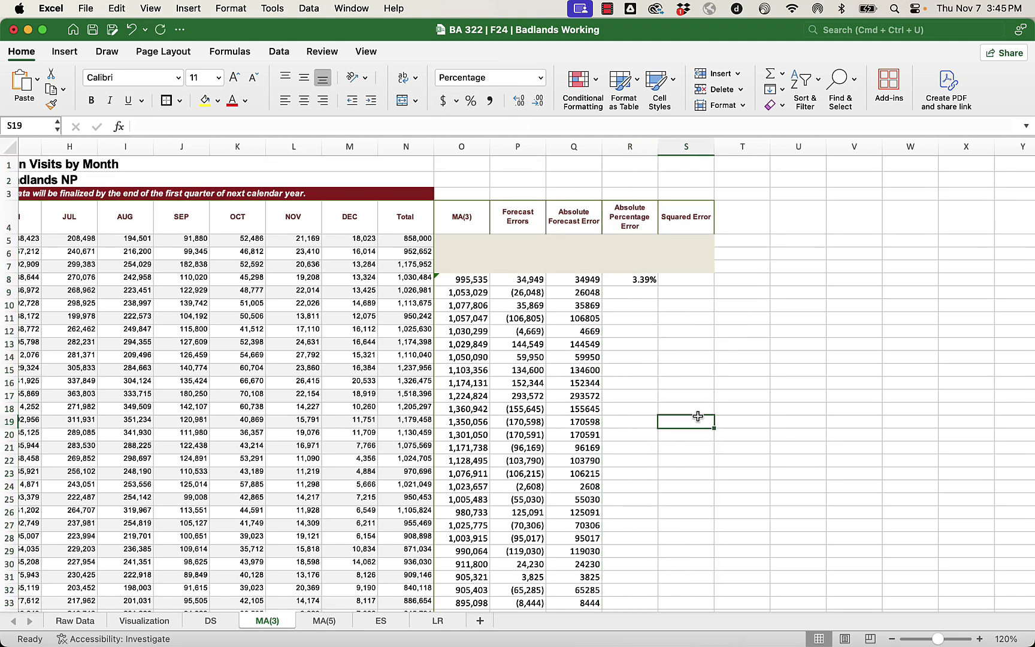
Fill the absolute percentage error formula from R8 down to R49.
left_click(646, 281)
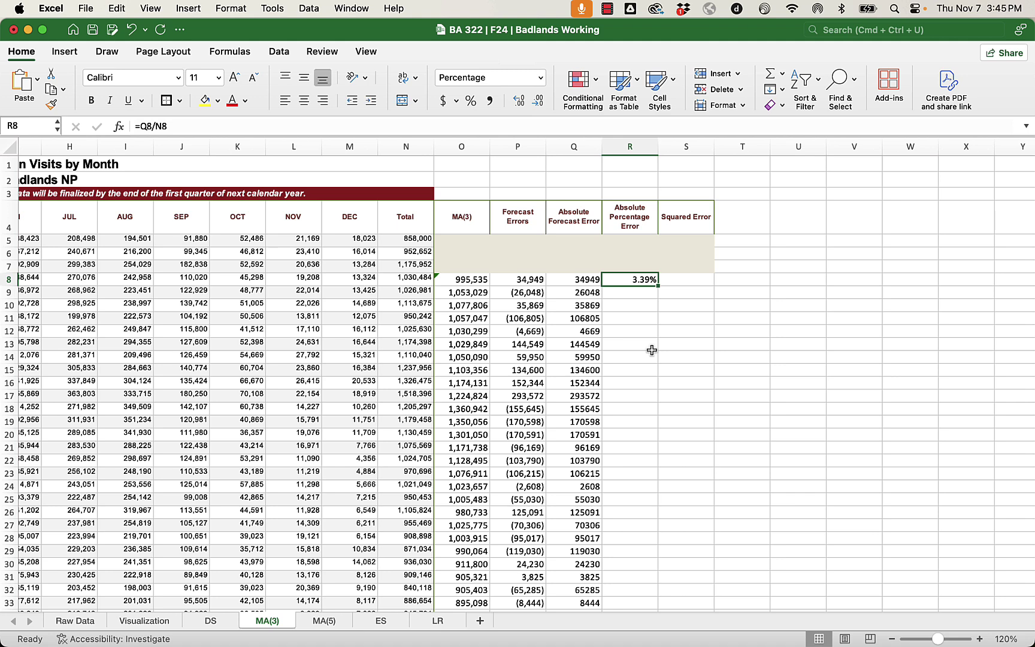
left_click_drag(658, 285, 624, 490)
left_click(779, 420)
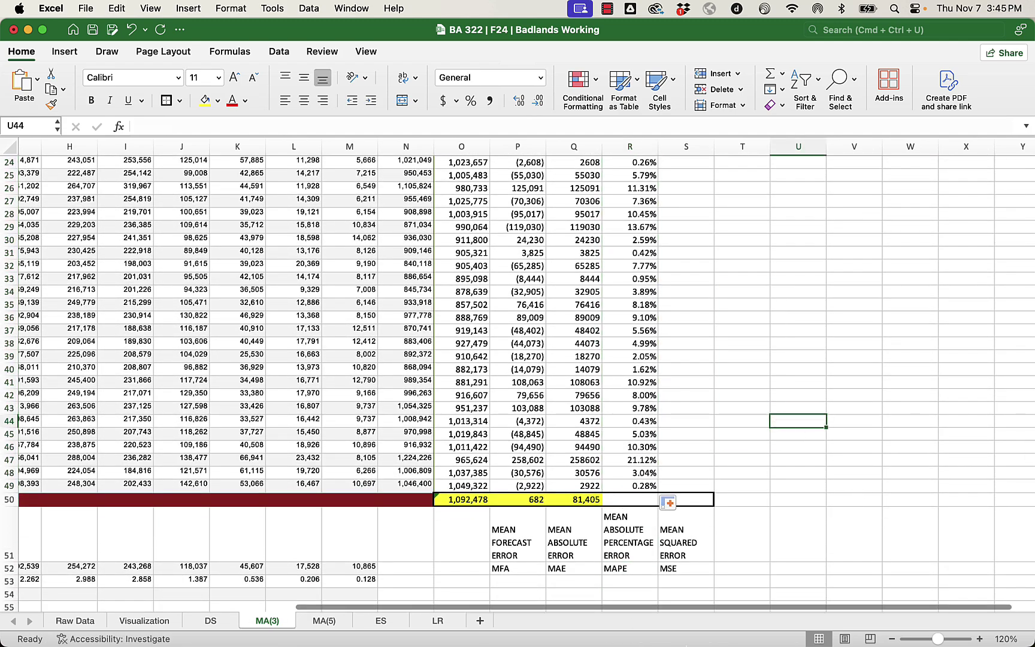
Copy the averaging formula from Q50 into R50 to calculate MAPE, and show one decimal place in both cells.
left_click(576, 501)
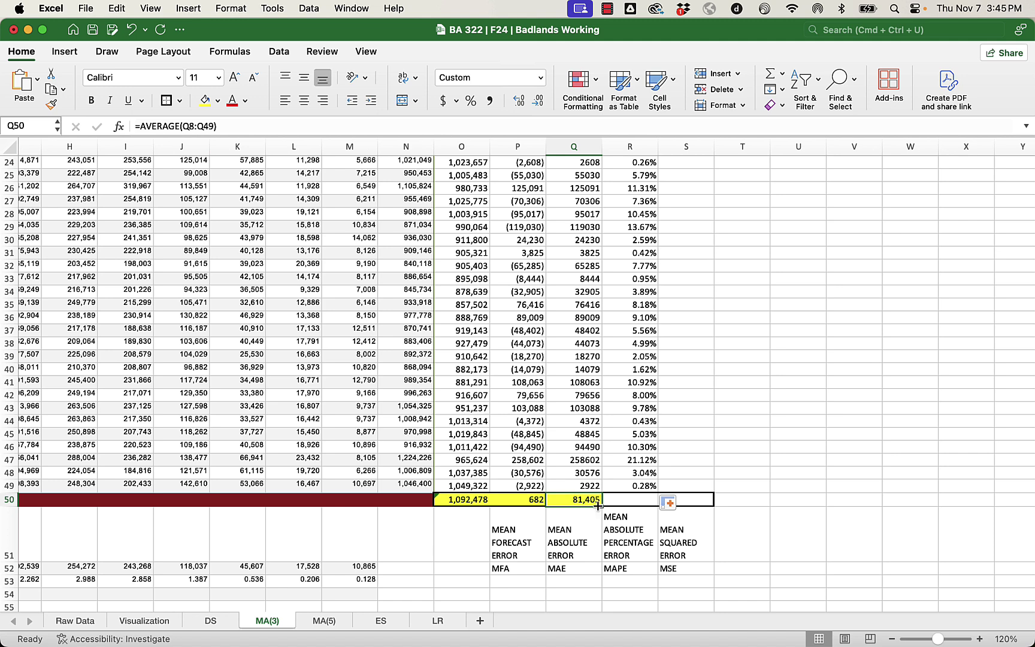
left_click_drag(598, 506, 631, 506)
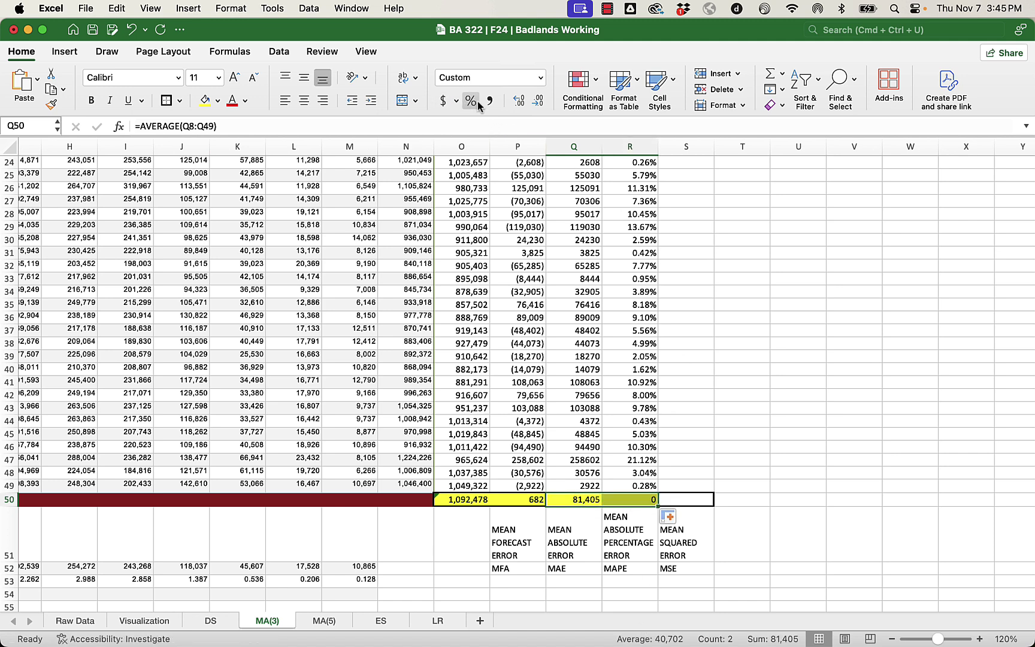
left_click(518, 103)
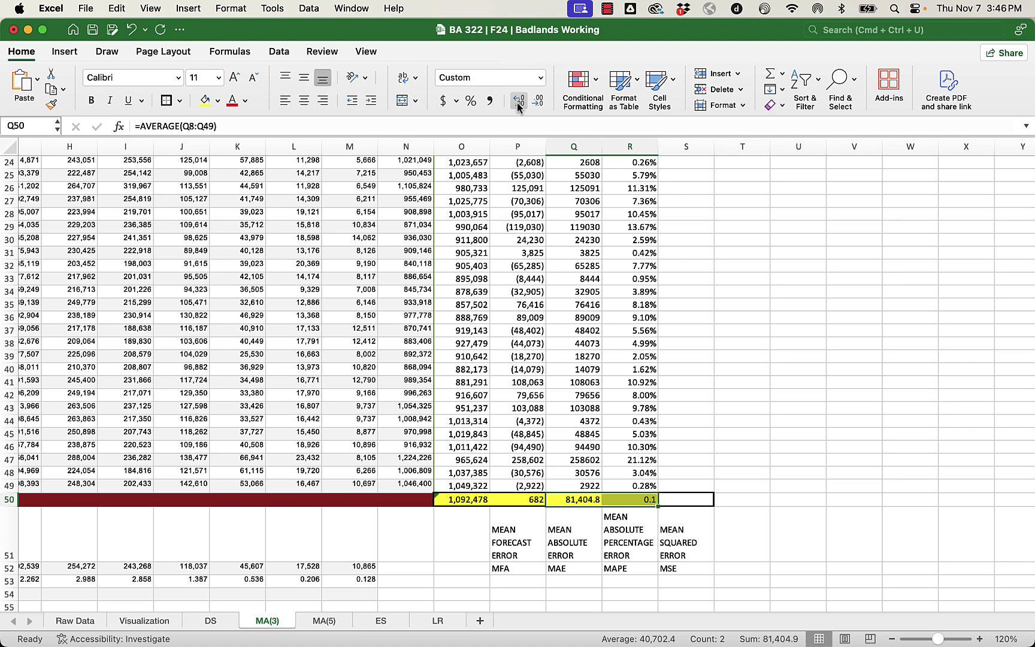
left_click(644, 529)
Format the mean absolute error in Q50 as Number with no decimal places.
left_click(581, 501)
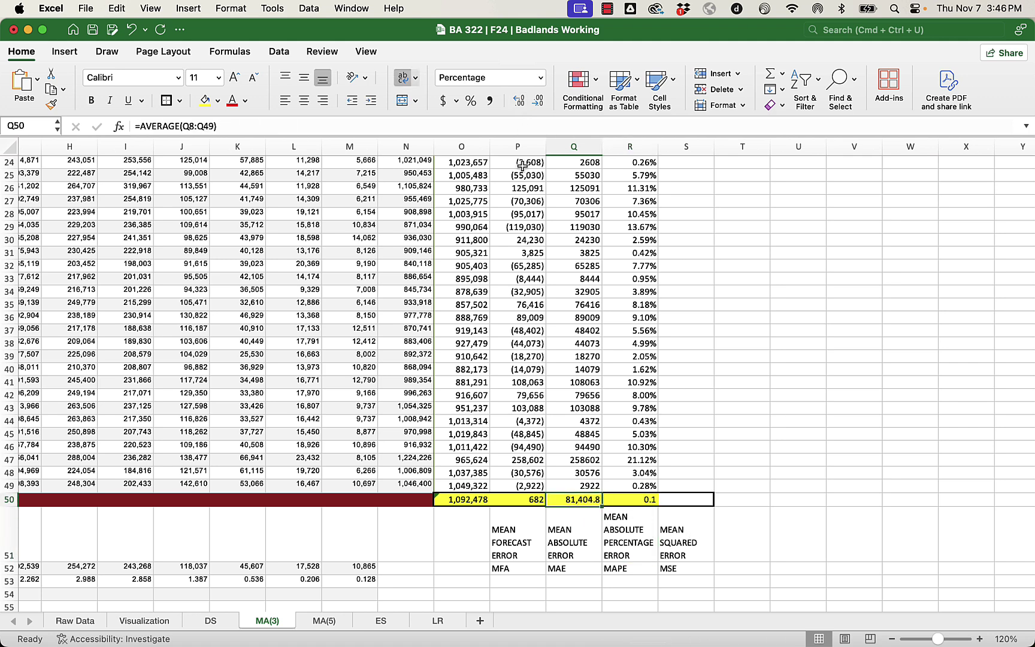
left_click(541, 78)
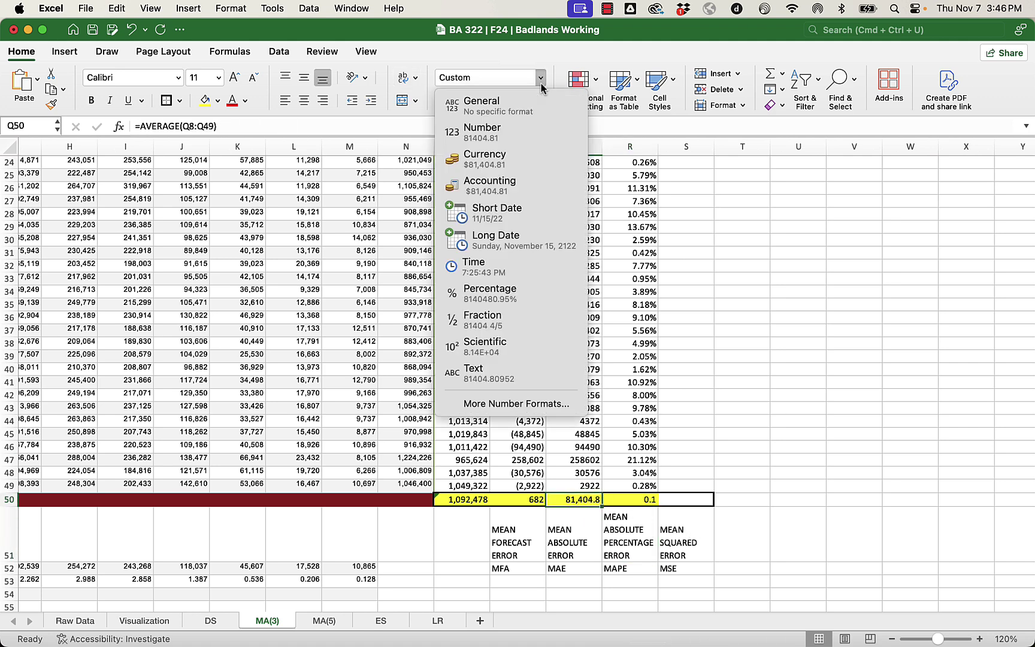
left_click(502, 133)
left_click(517, 106)
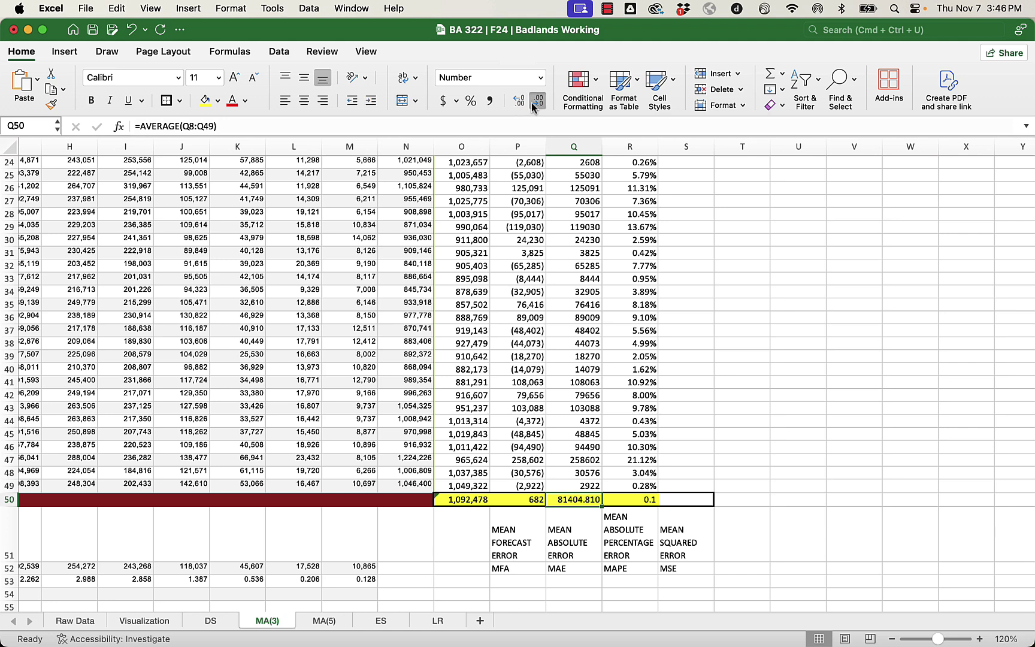
left_click(531, 103)
left_click(532, 102)
left_click(531, 102)
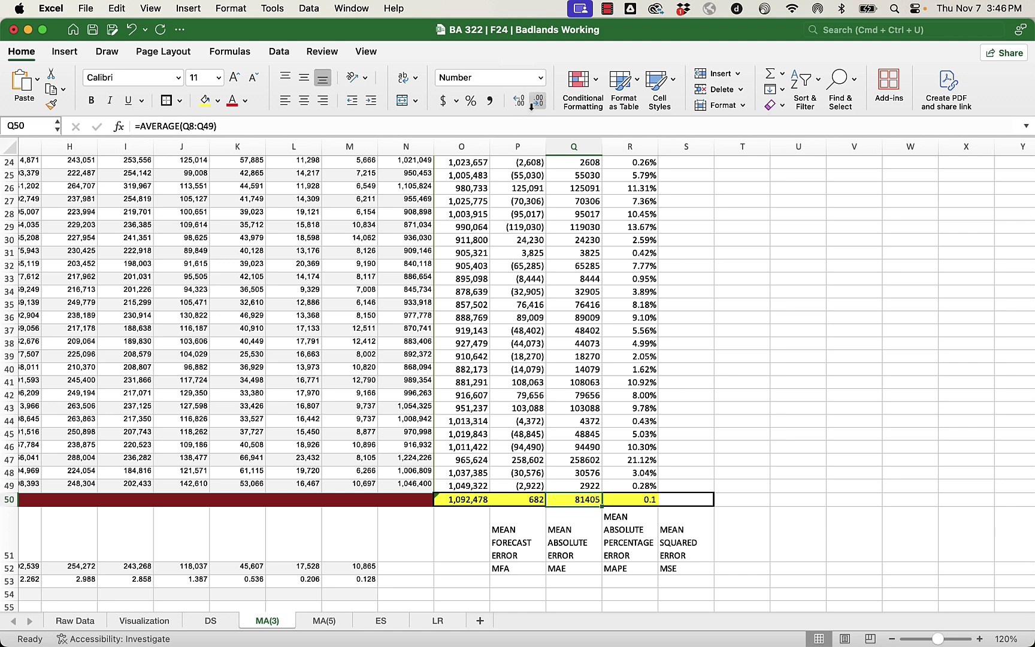
Format the mean absolute percentage error in R50 as a percentage with two decimal places, and review it against the mean forecast error in P50.
left_click(641, 500)
left_click(470, 102)
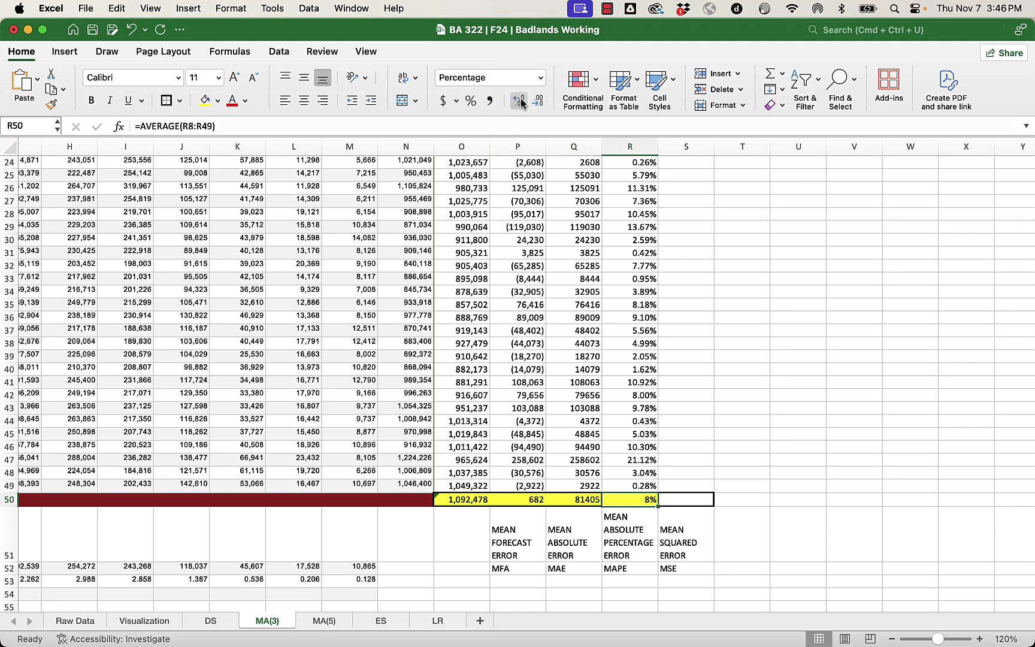
left_click(519, 100)
left_click(519, 100)
left_click(636, 420)
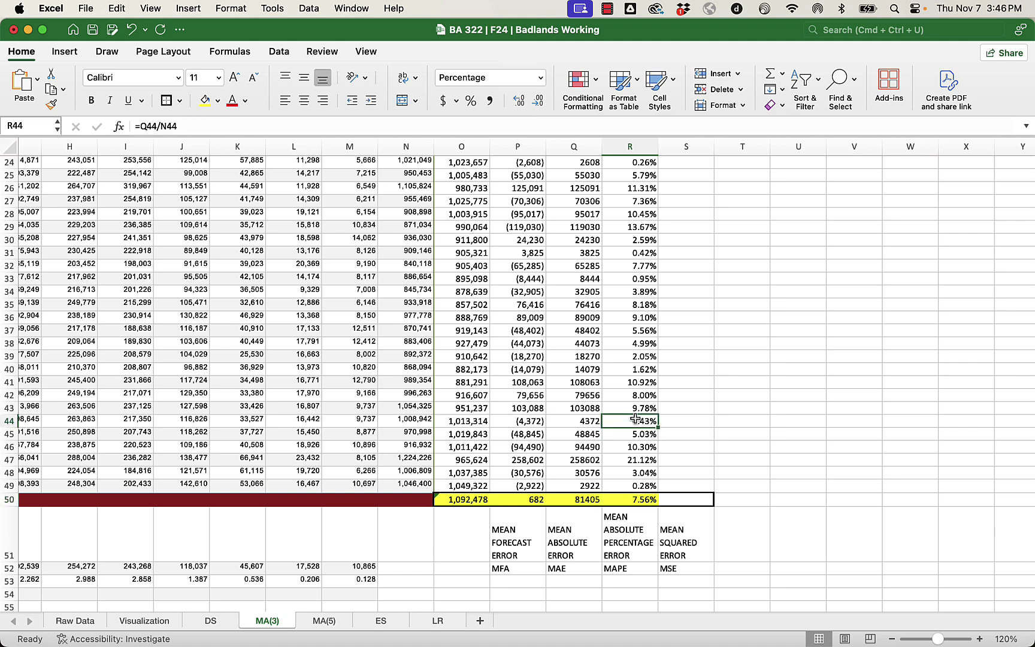
left_click(626, 501)
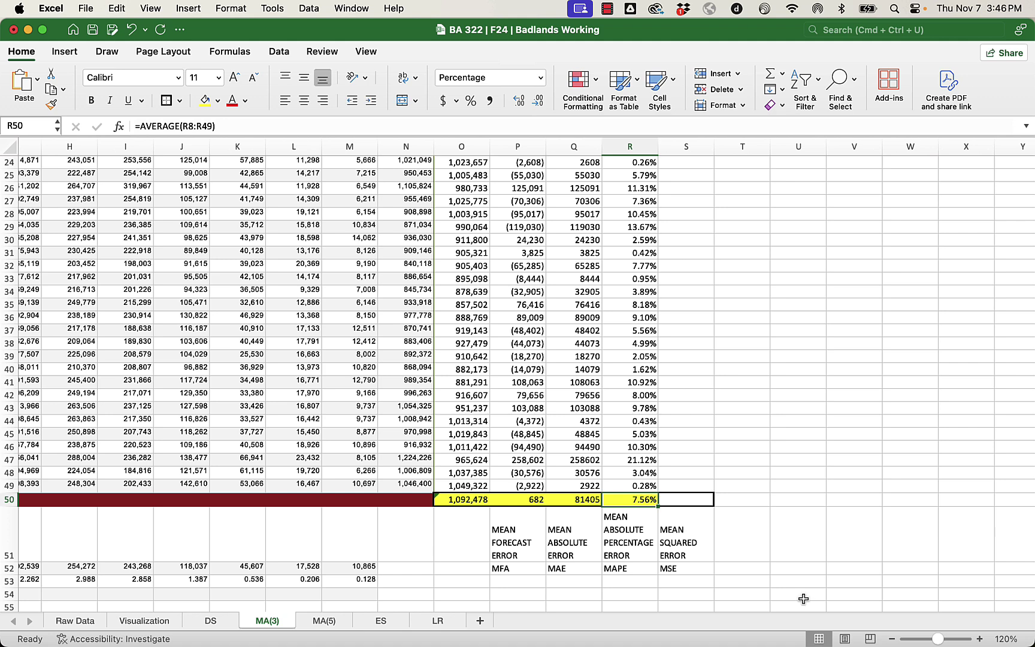
left_click(525, 500)
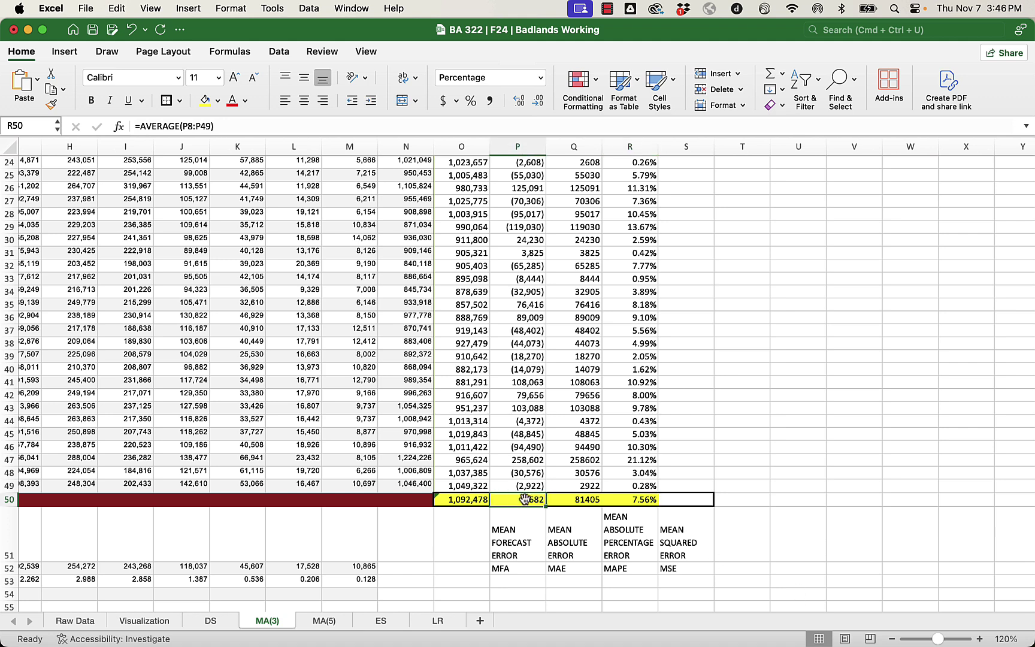
Rename the squared error column header in S4 as "Squared Forecast Error".
left_click(569, 502)
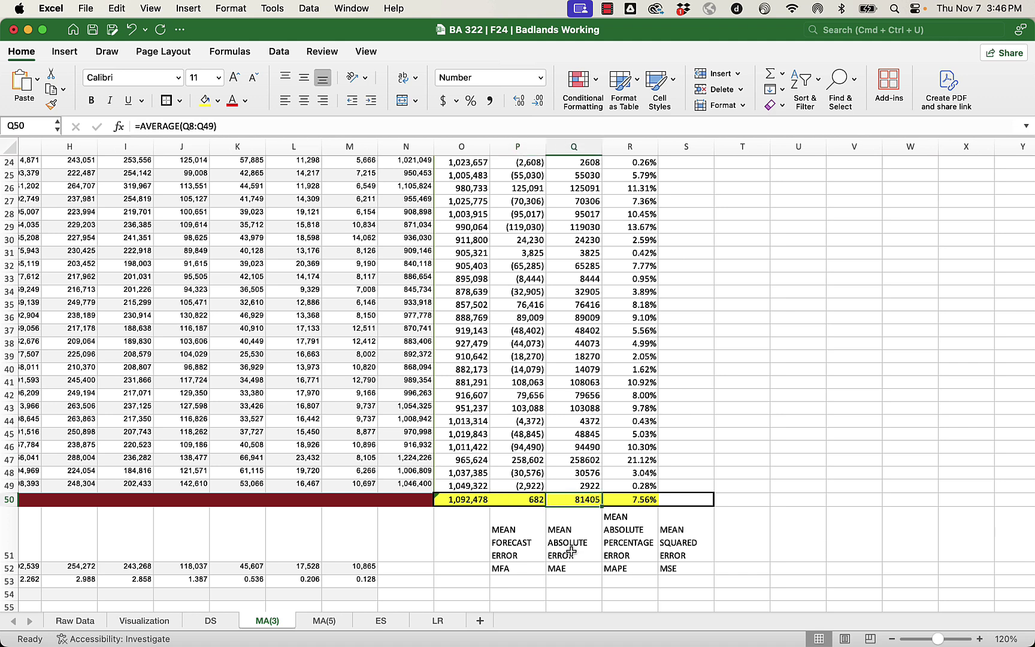
left_click(618, 499)
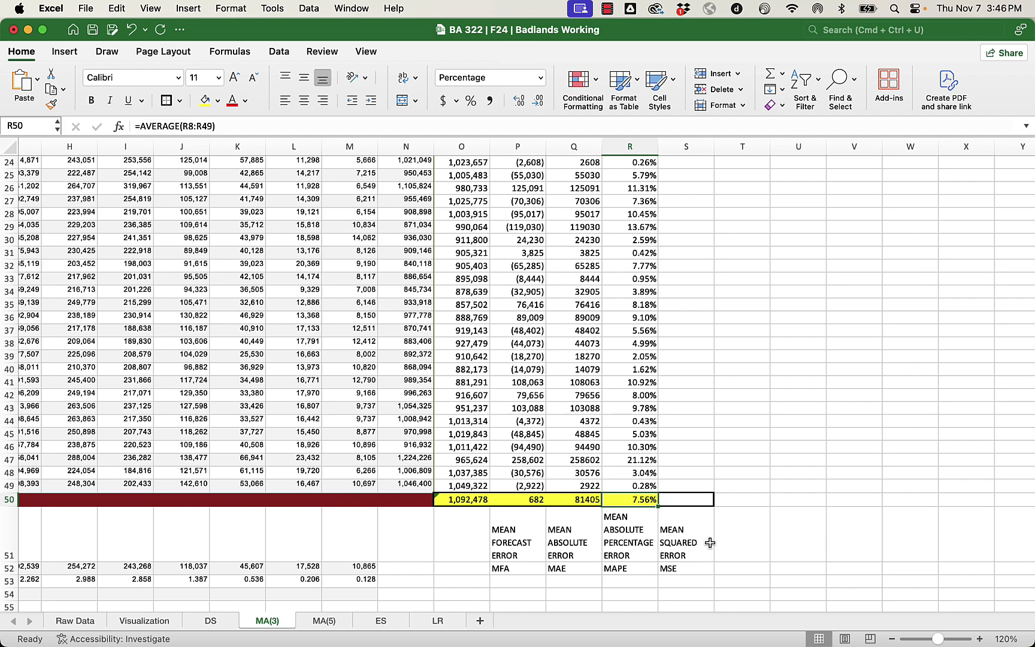
scroll(710, 542, "up", 10)
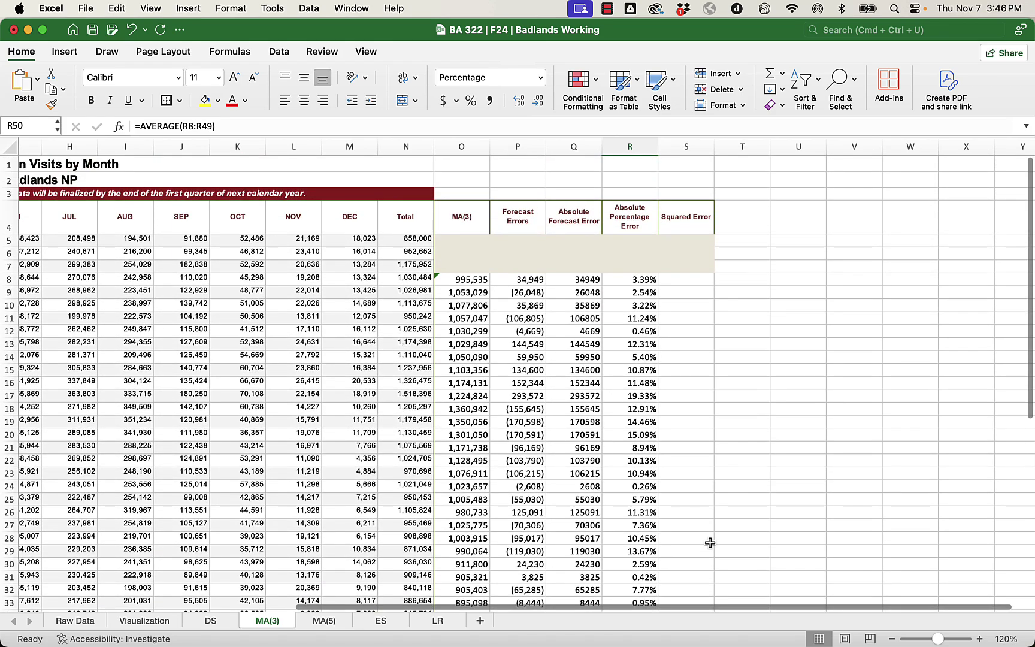
left_click(675, 222)
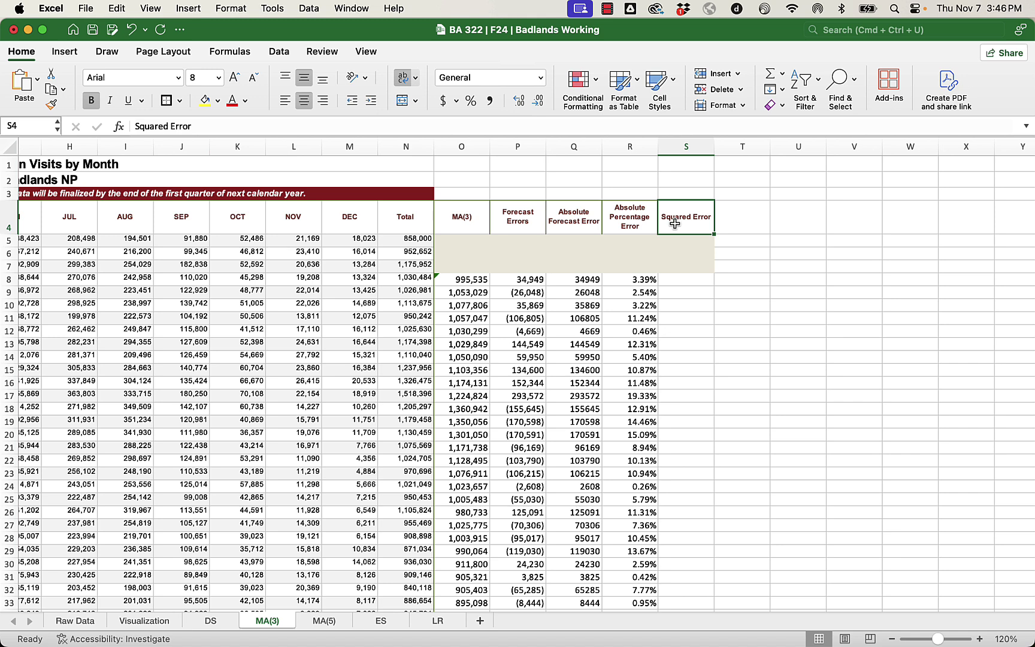
type("Squared")
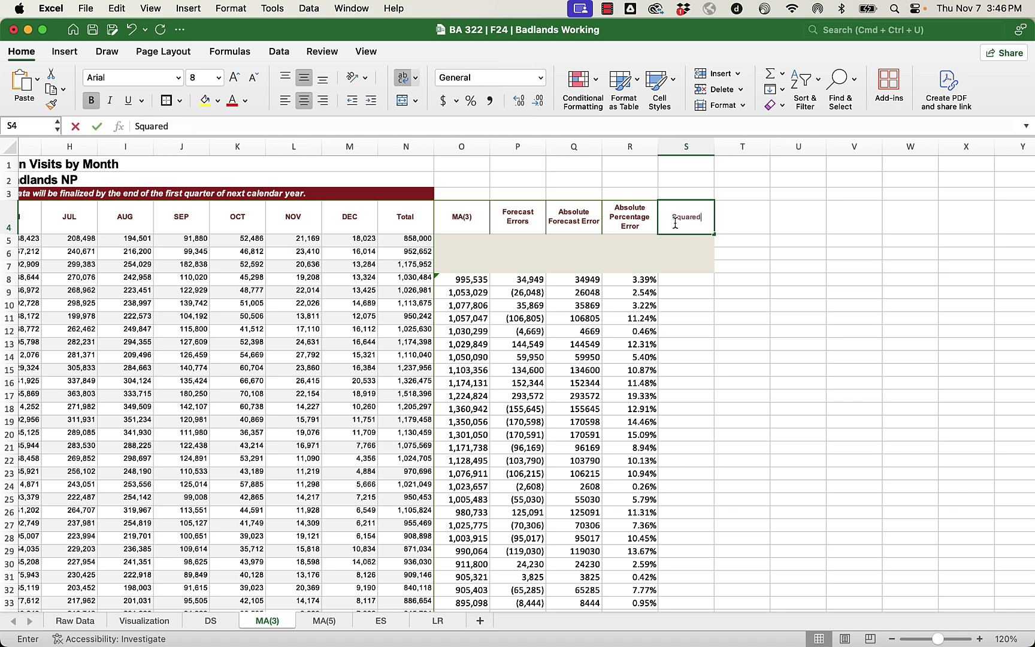
type(" Forecast Error")
key("Return")
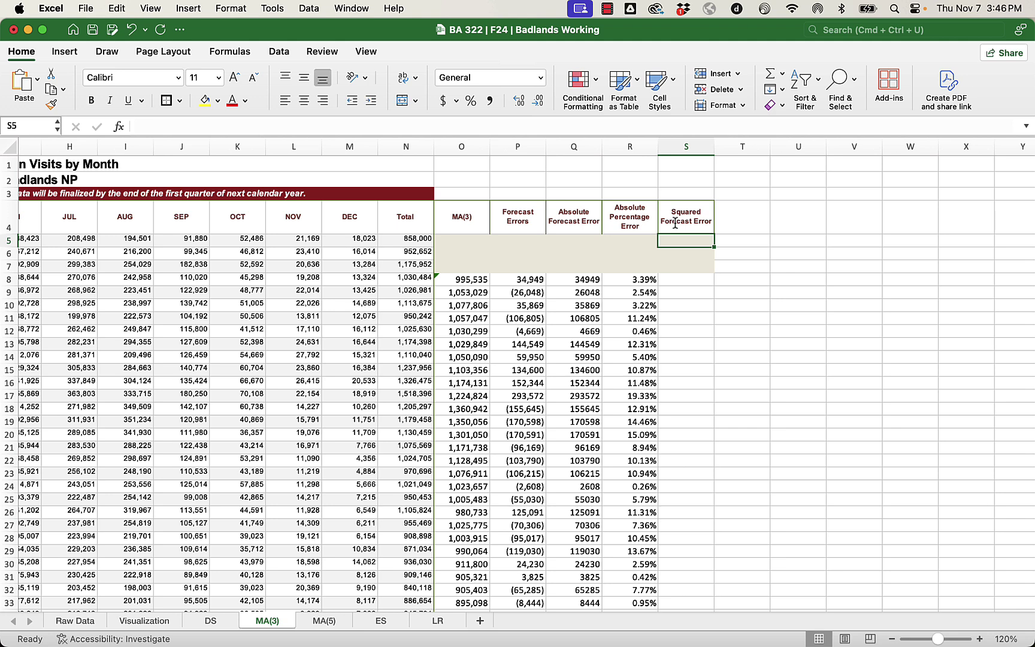
Enter the formula =P8^2 in S8 to square the first forecast error.
left_click(534, 280)
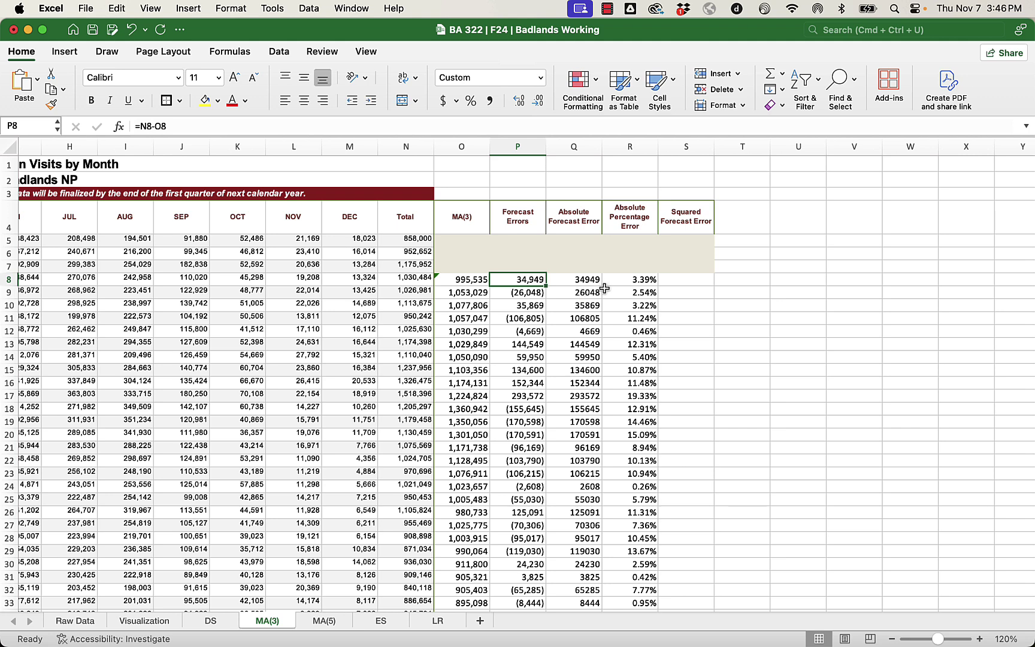
left_click(693, 280)
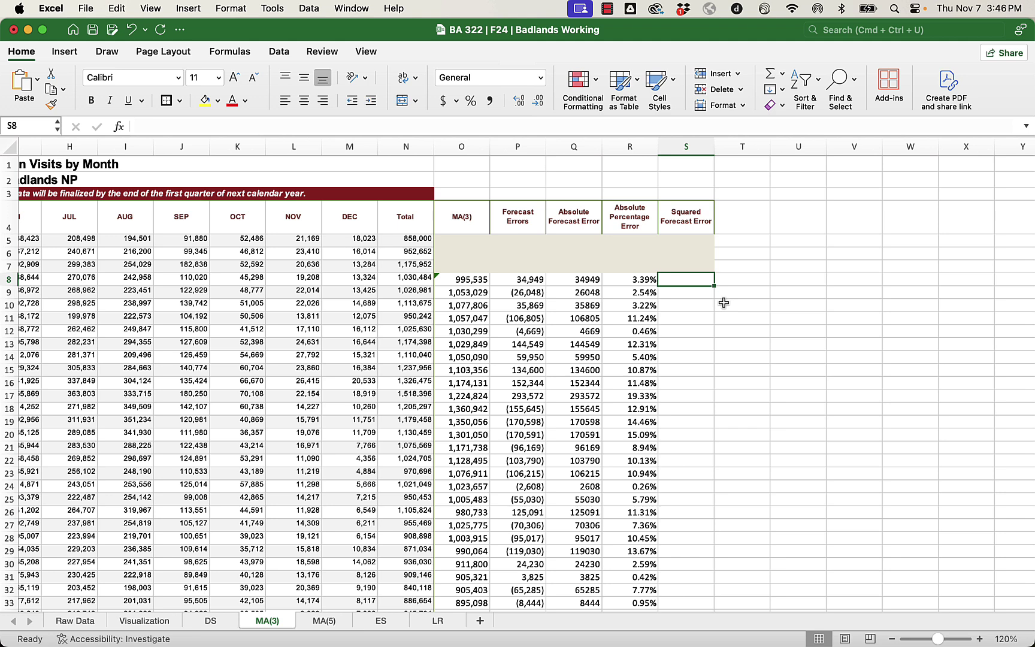
type("=")
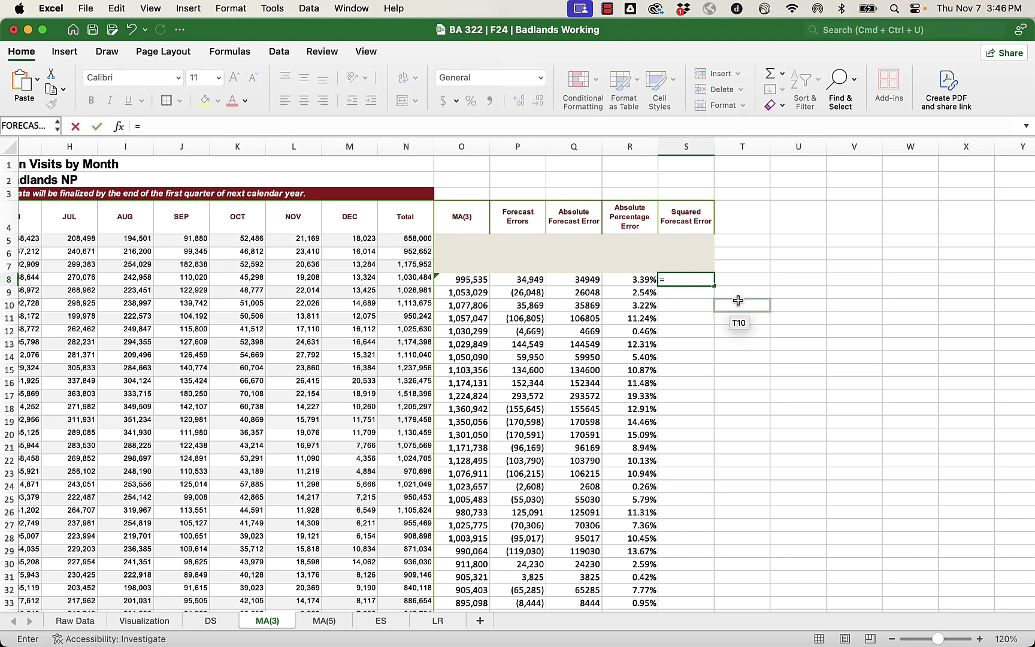
left_click(519, 279)
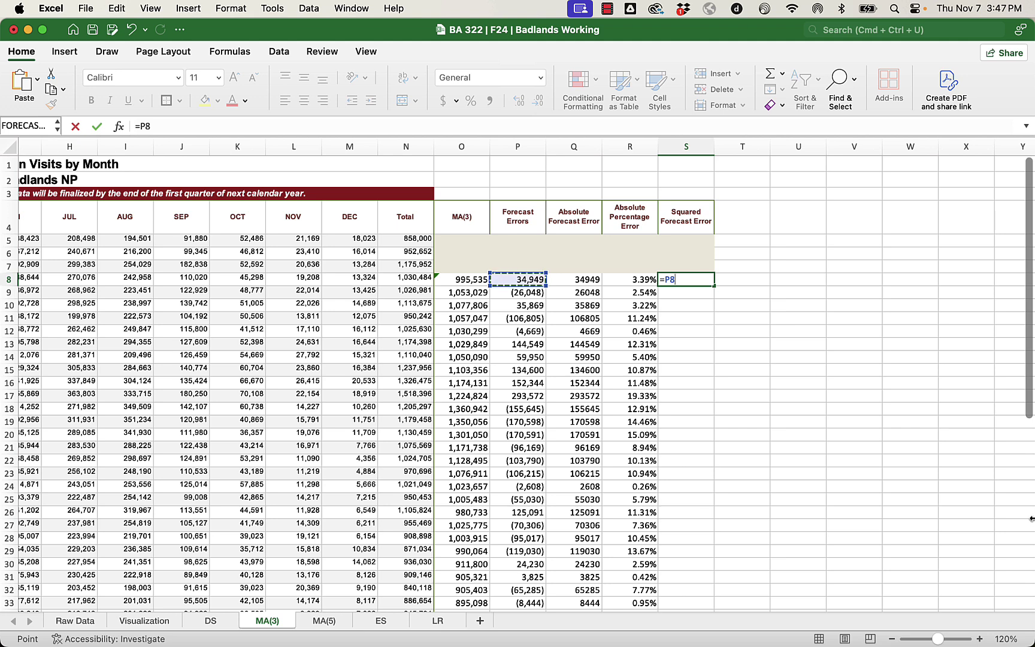
type("^")
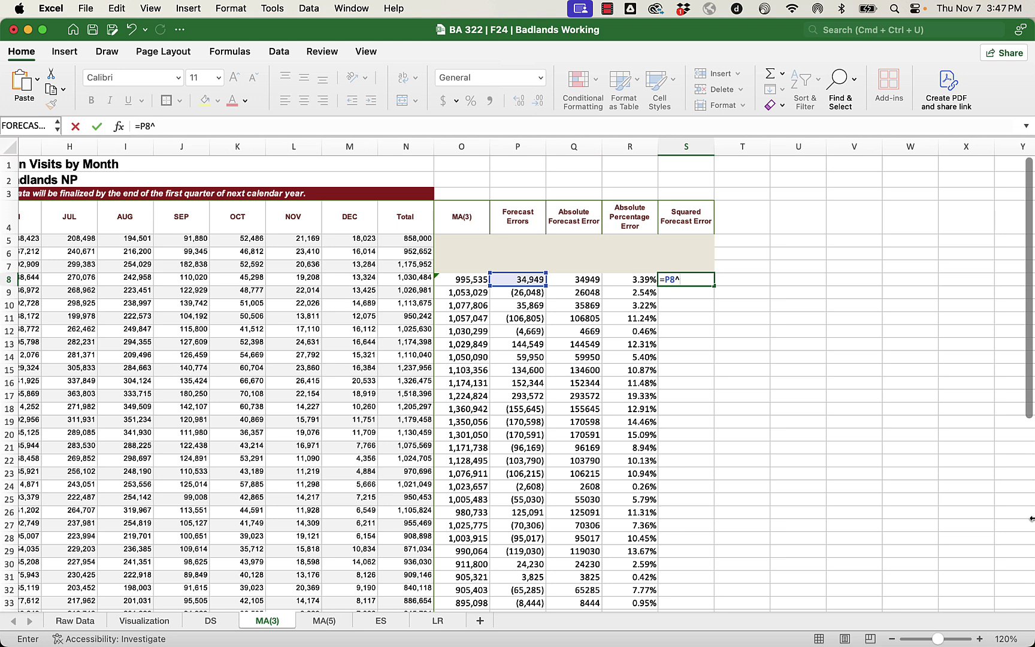
type("2")
key("Return")
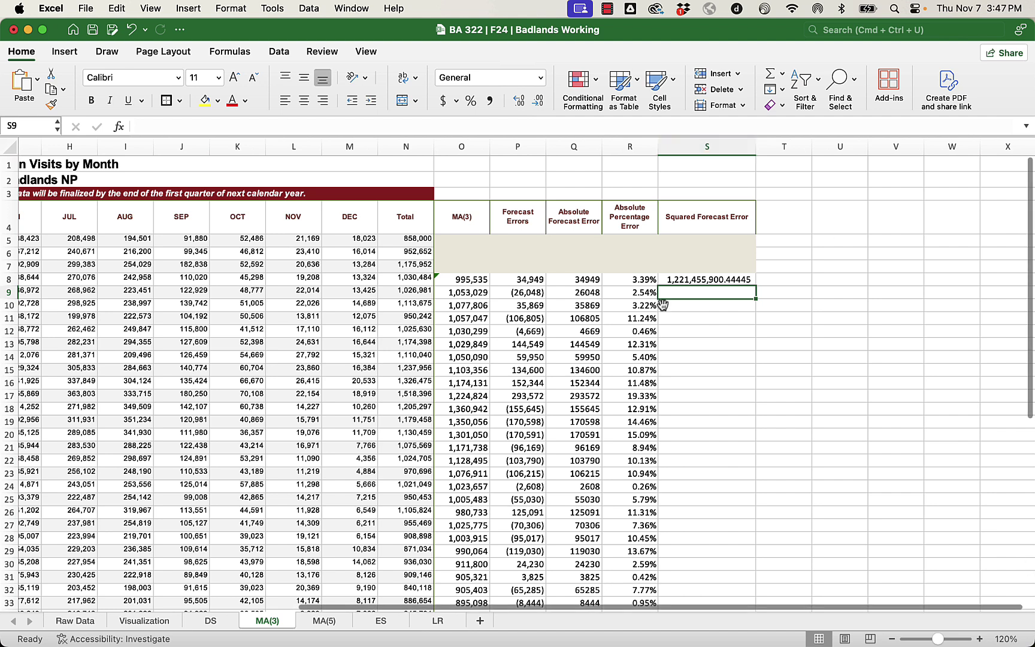
Show the squared error in S8 without decimal places and narrow column S to fit it.
left_click(682, 277)
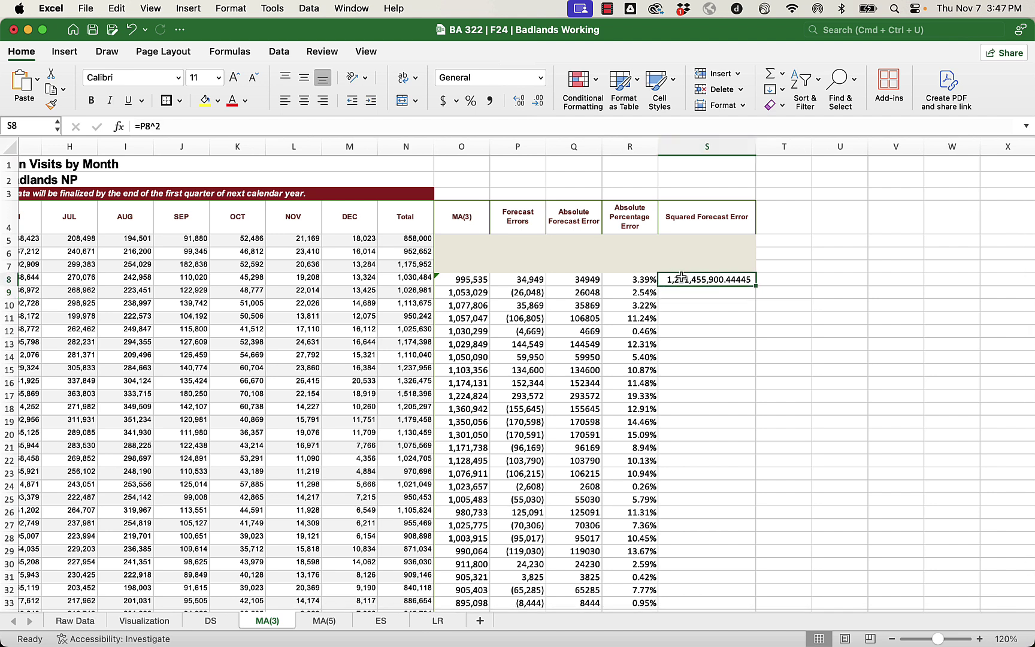
left_click(535, 100)
left_click(535, 101)
left_click(536, 101)
left_click(537, 101)
left_click(538, 100)
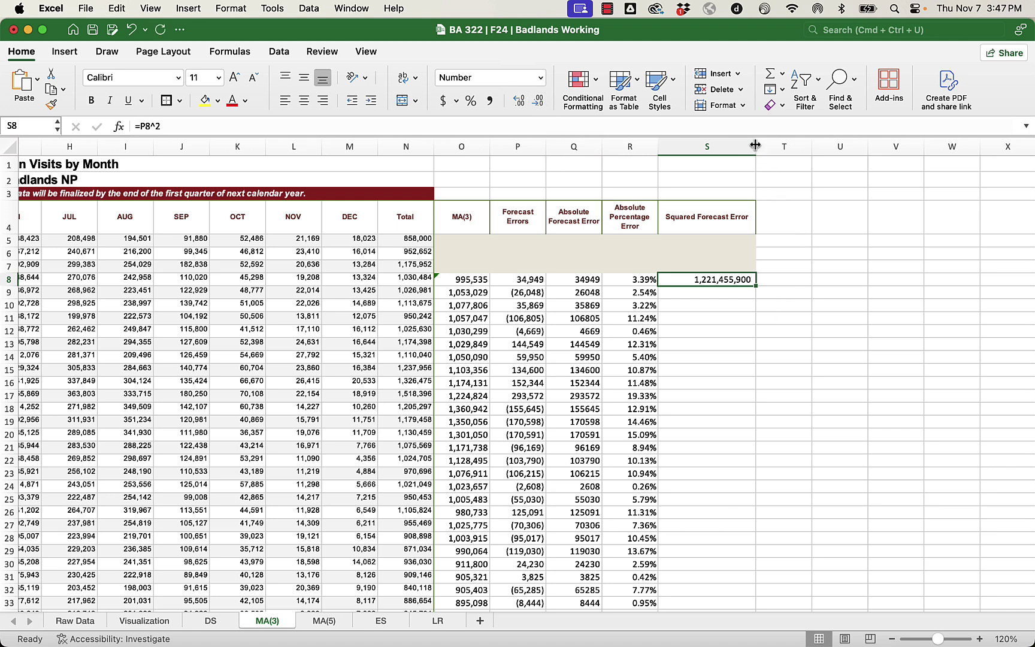
left_click_drag(756, 145, 730, 149)
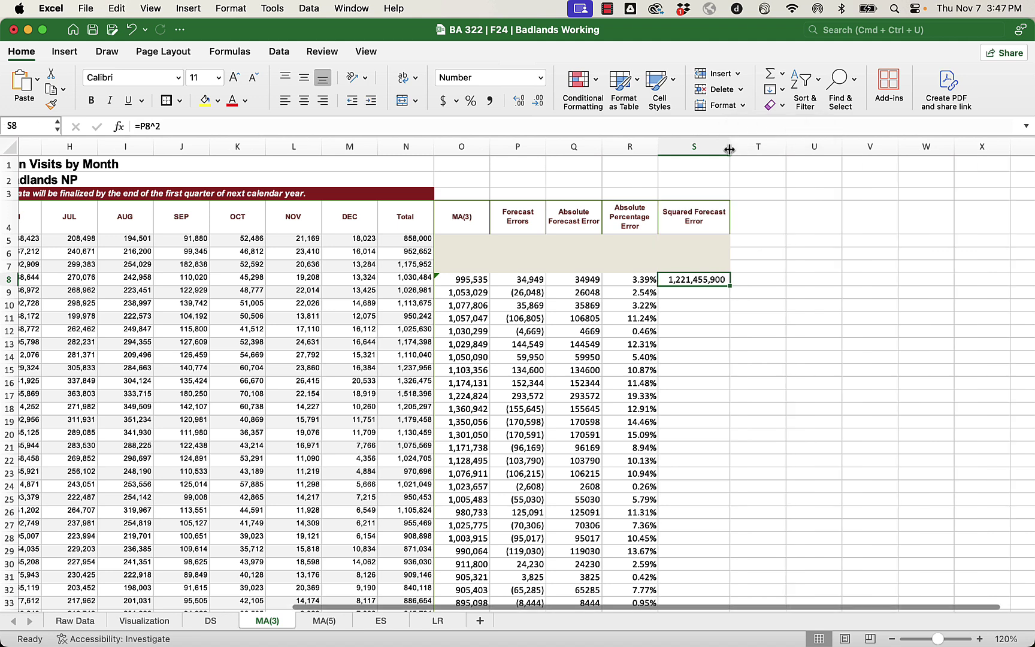
left_click(821, 402)
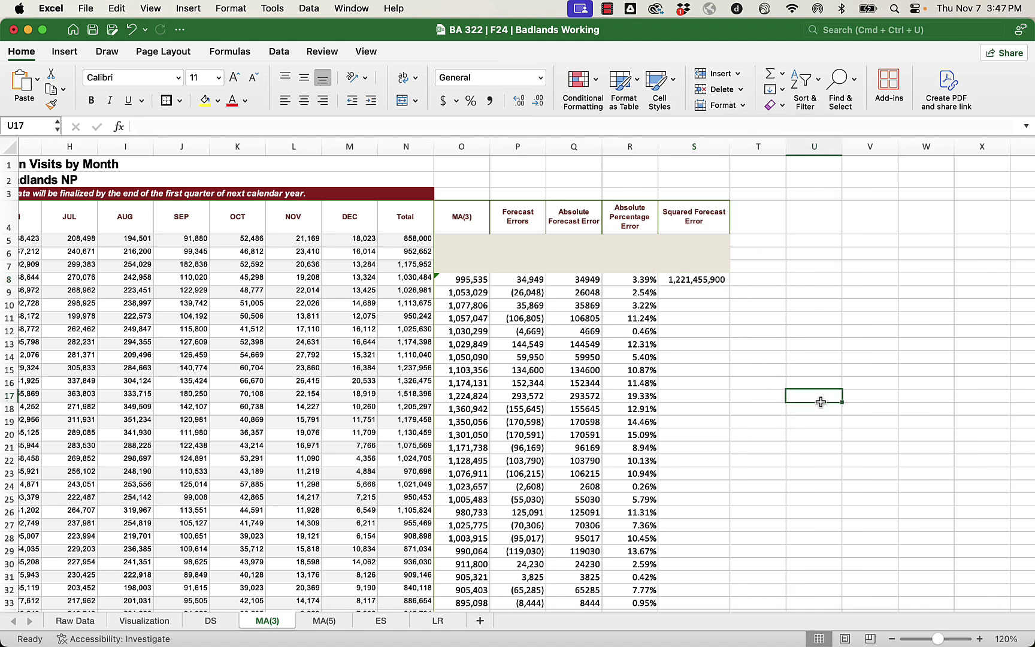
Fill the squared error formula from S8 down to S49.
left_click(676, 278)
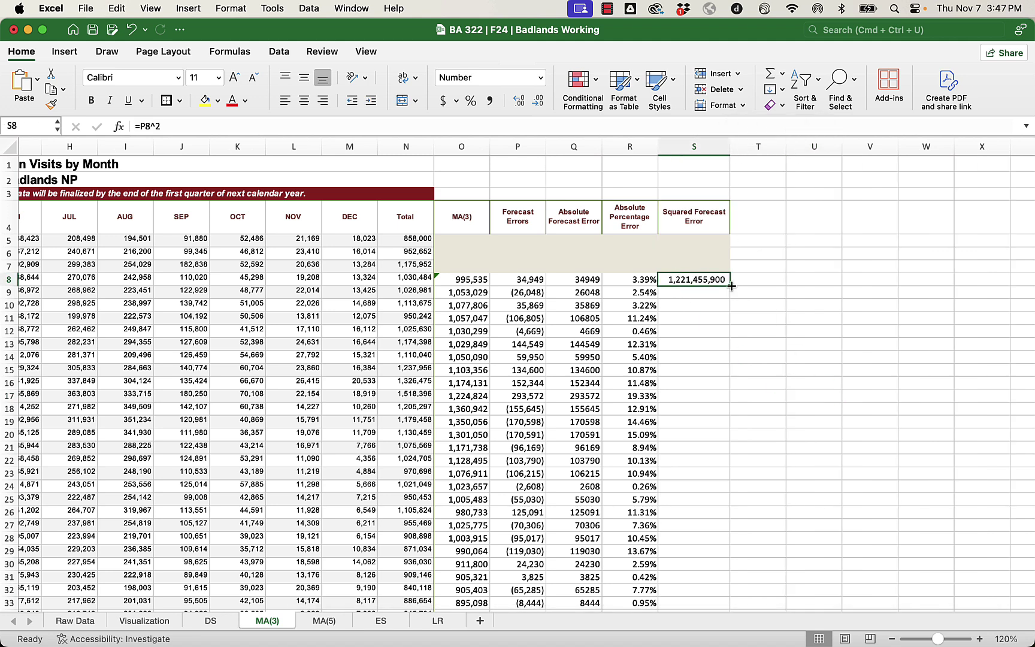
left_click_drag(731, 287, 705, 487)
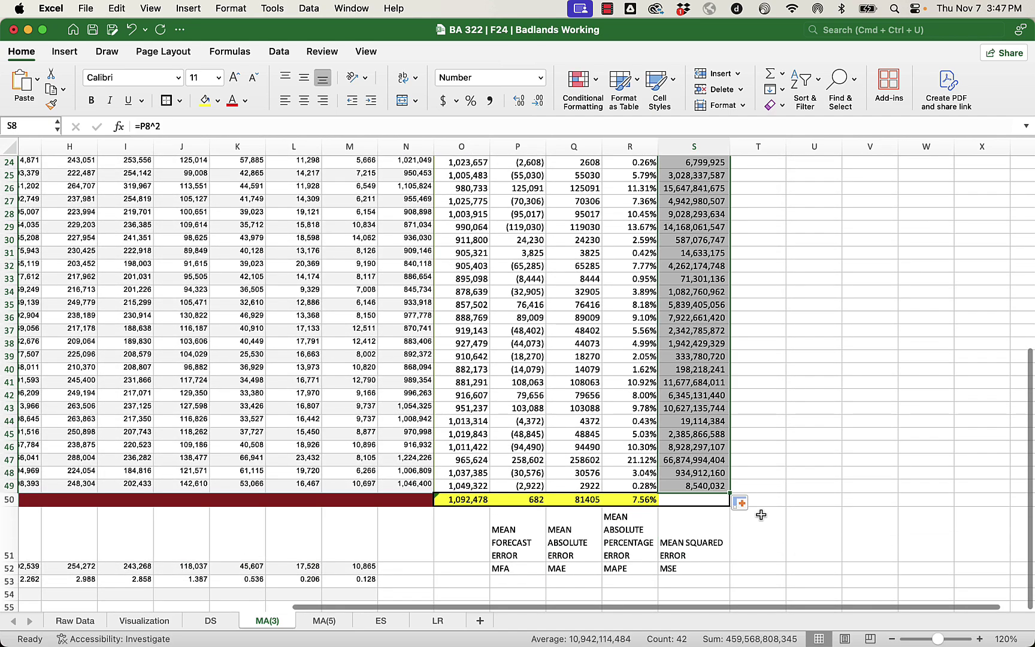
left_click(833, 388)
Copy the averaging formula from R50 into S50 to calculate MSE, and auto-fit the width of column S.
left_click(650, 501)
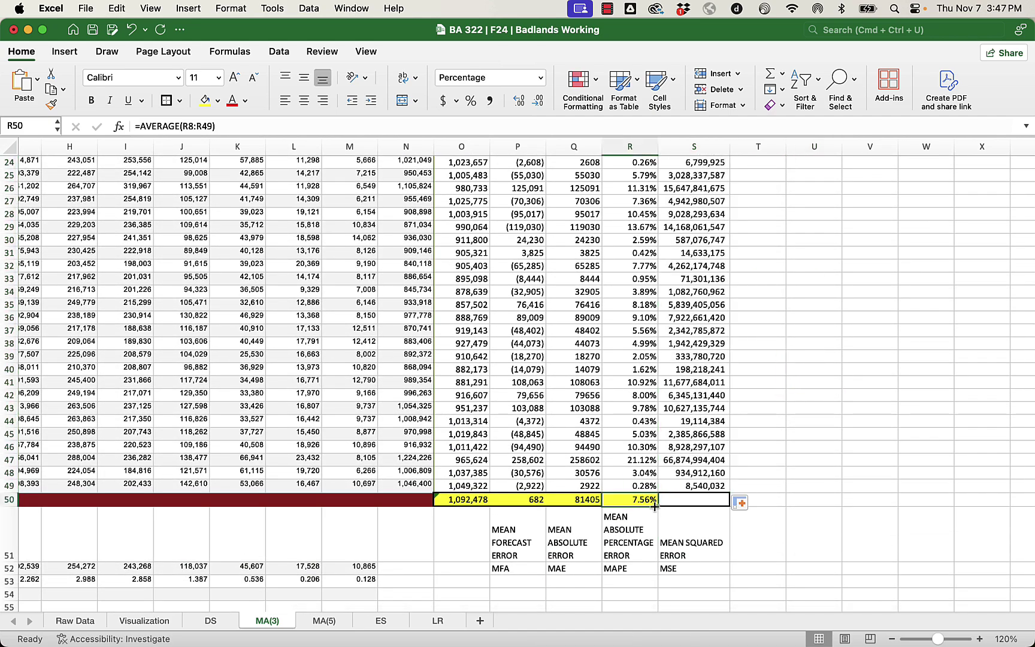
left_click_drag(656, 507, 704, 506)
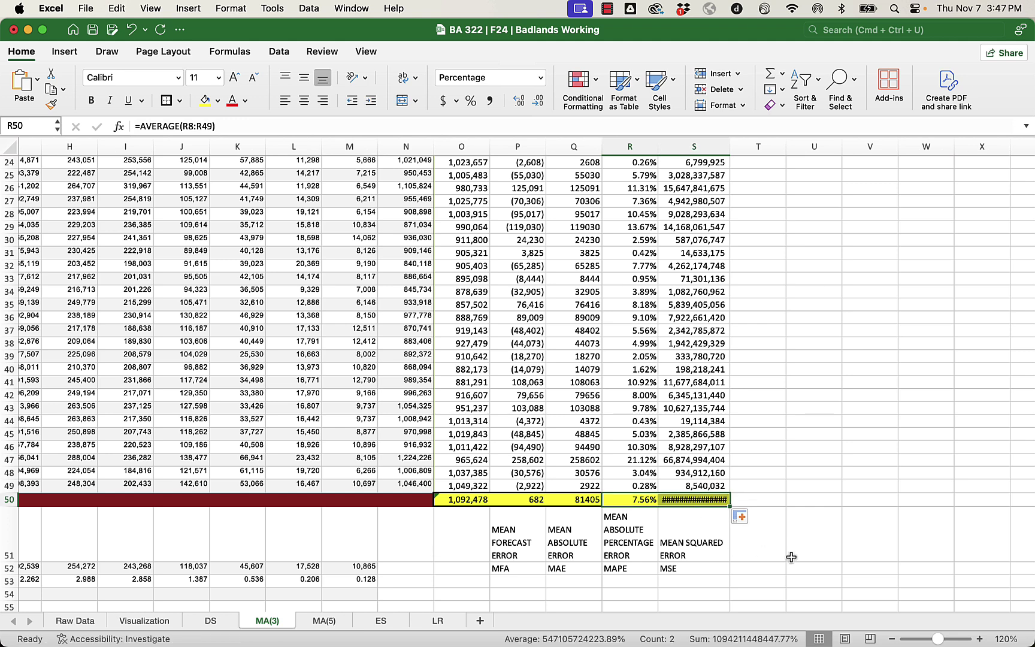
left_click(790, 558)
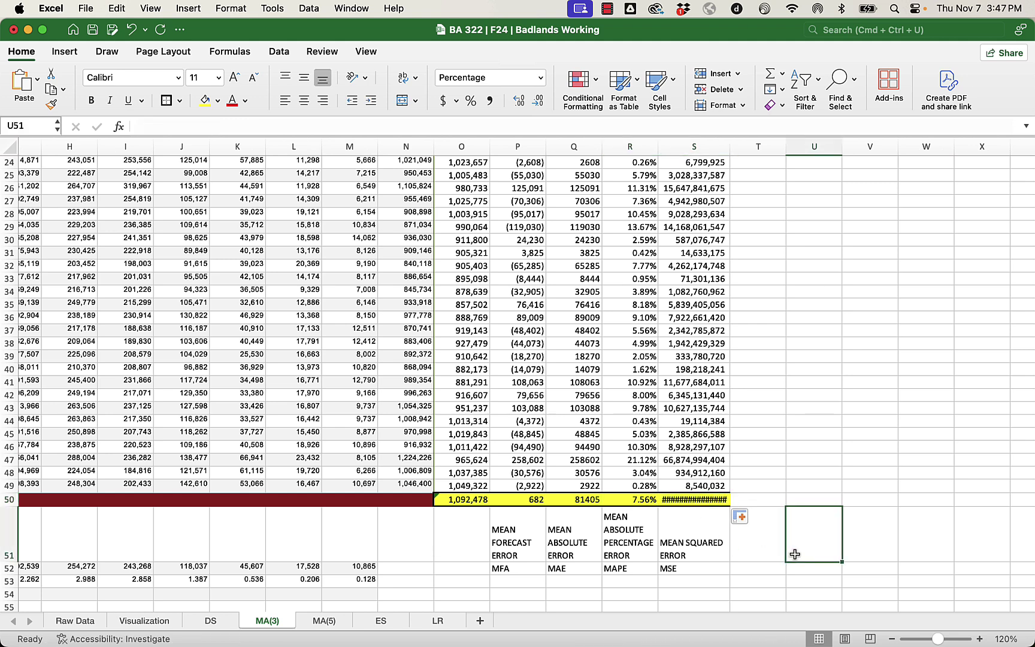
double_click(732, 146)
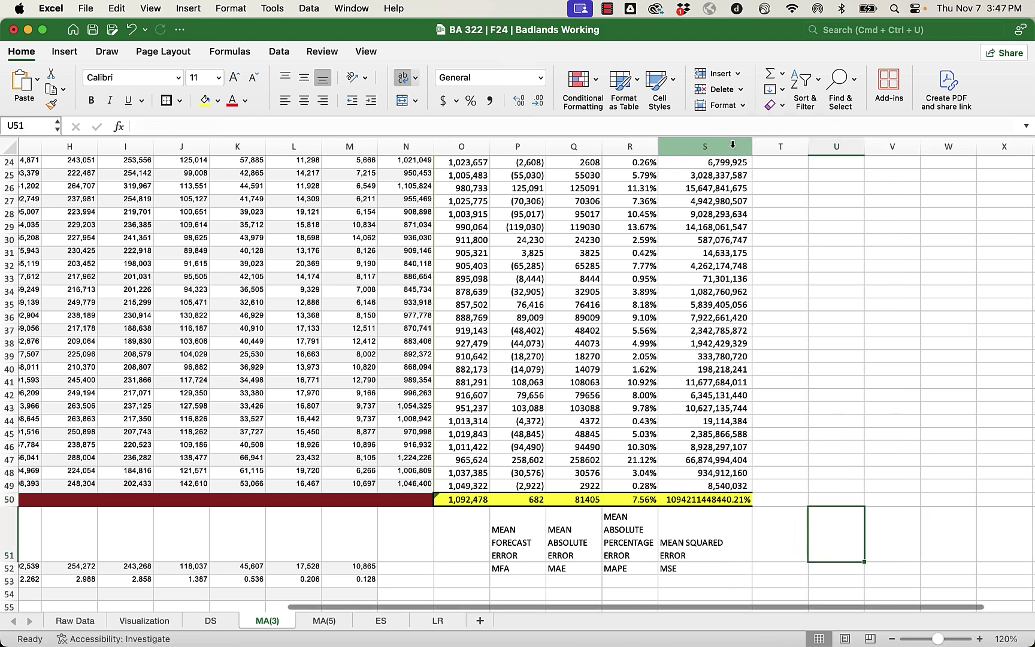
Format the mean squared error in S50 as Number with no decimal places.
left_click(694, 501)
left_click(540, 79)
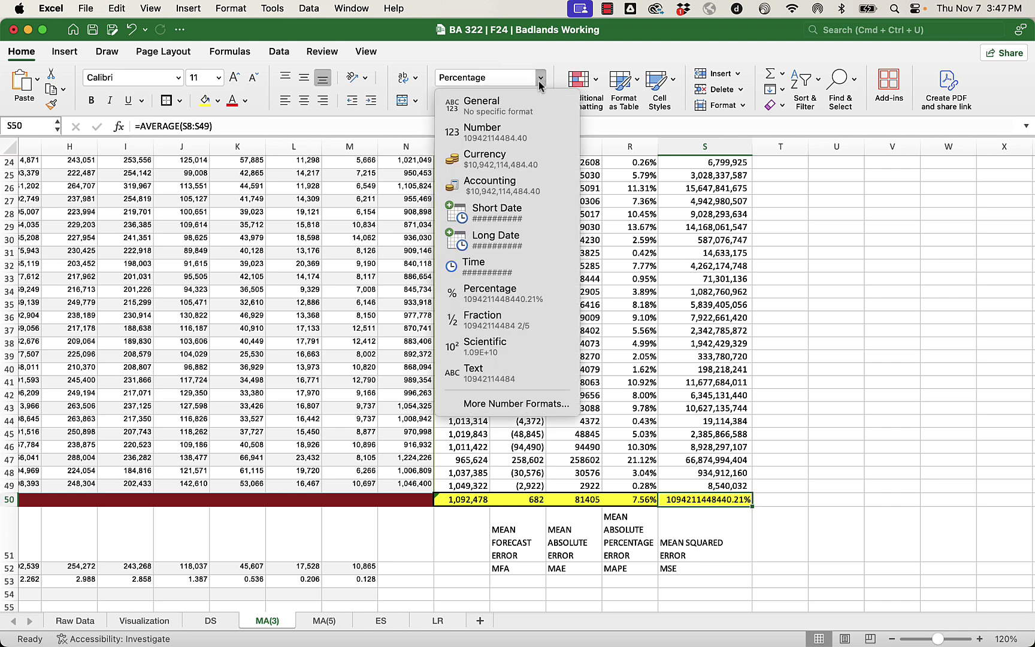
left_click(544, 129)
left_click(541, 103)
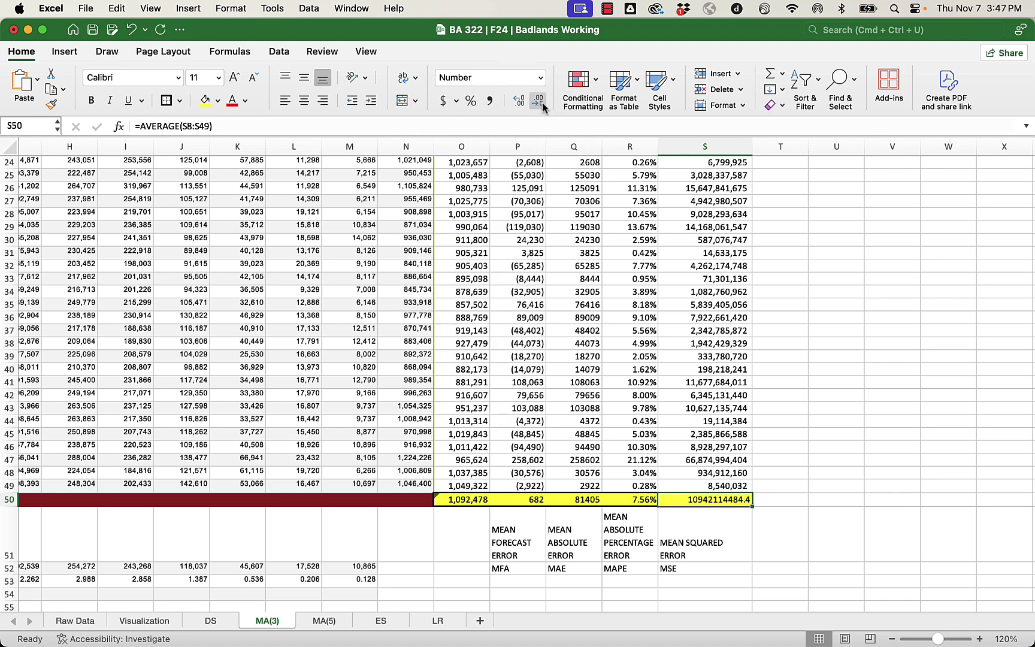
left_click(543, 106)
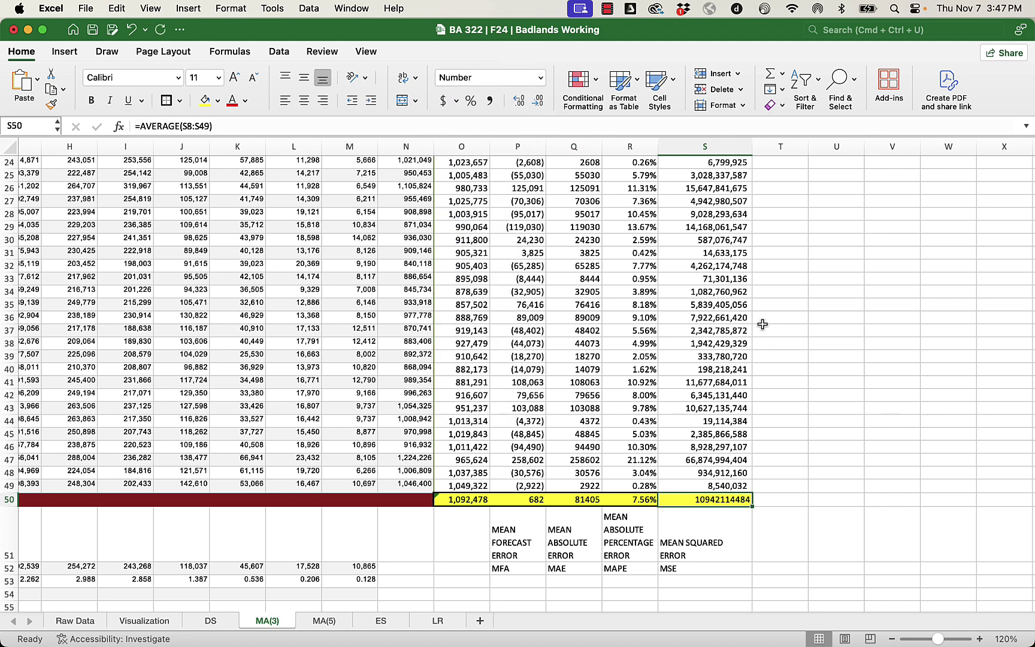
Copy the cell formatting from S47 onto the mean squared error in S50, and reapply the yellow fill.
left_click(727, 460)
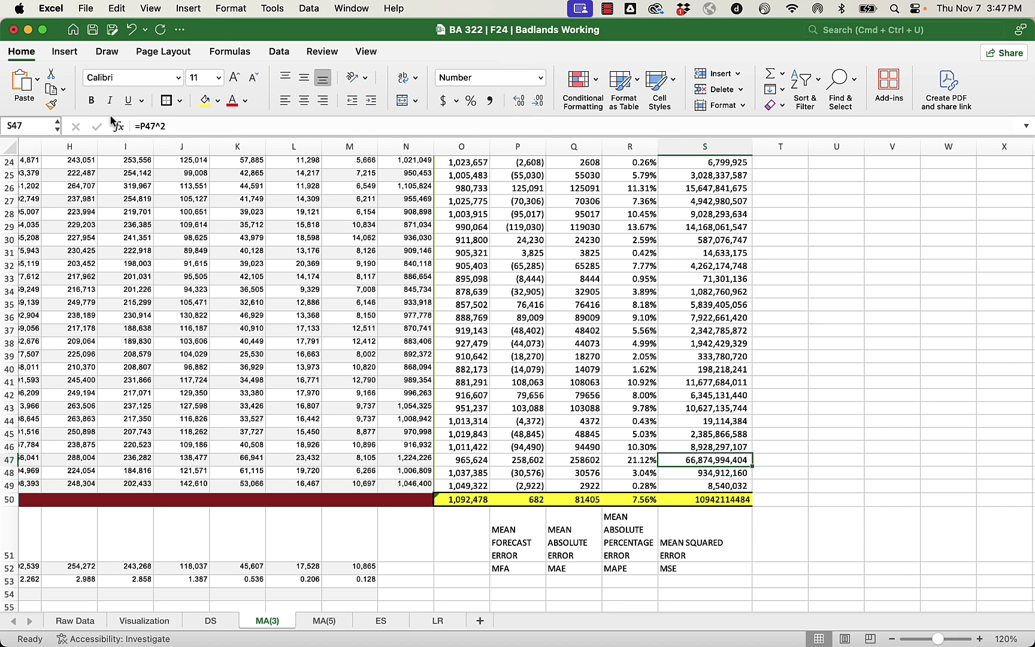
left_click(51, 104)
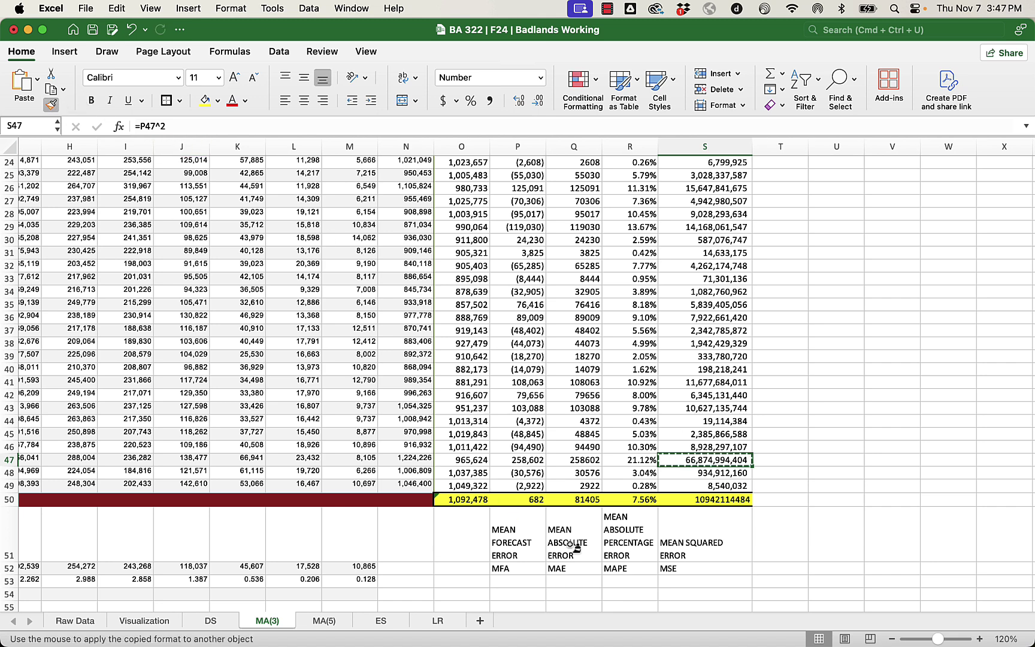
left_click(715, 503)
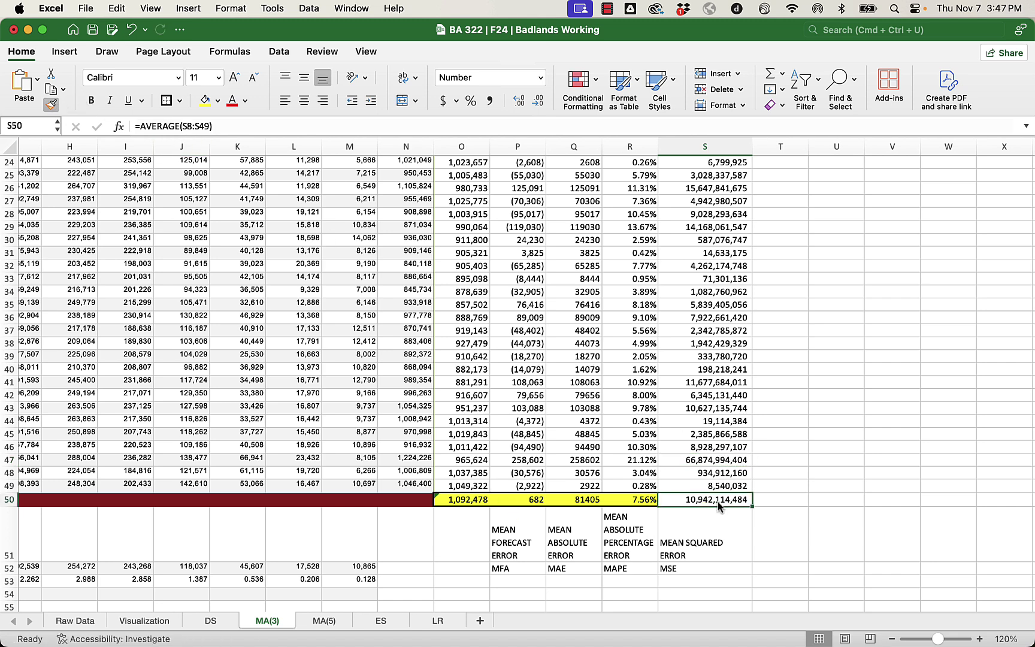
left_click(207, 99)
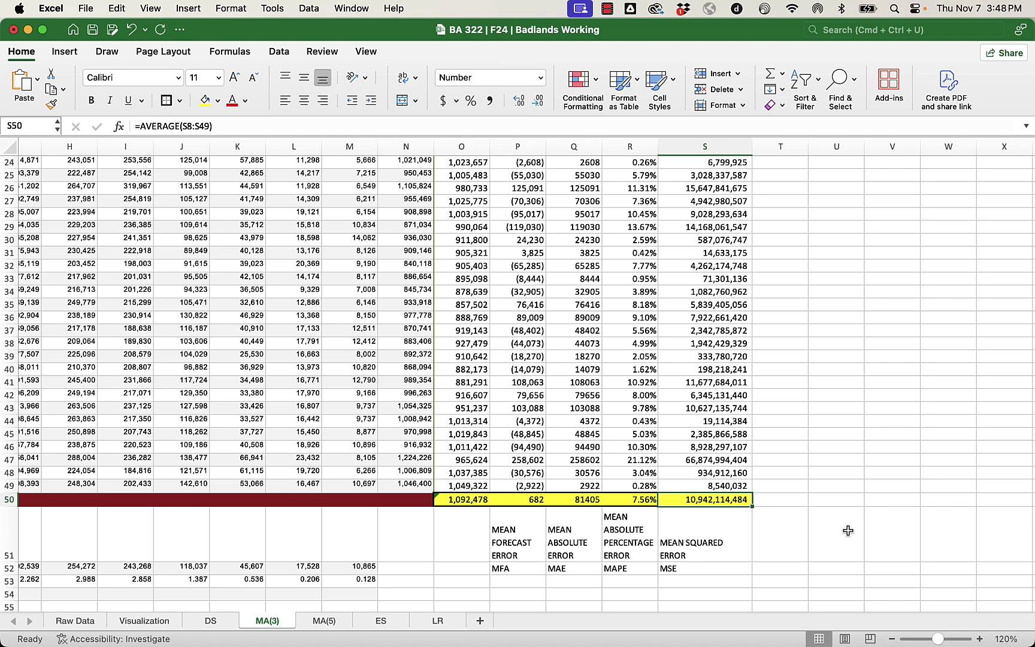
Apply the outline border around the forecast and error summary cells O50:S50.
left_click_drag(466, 500, 699, 567)
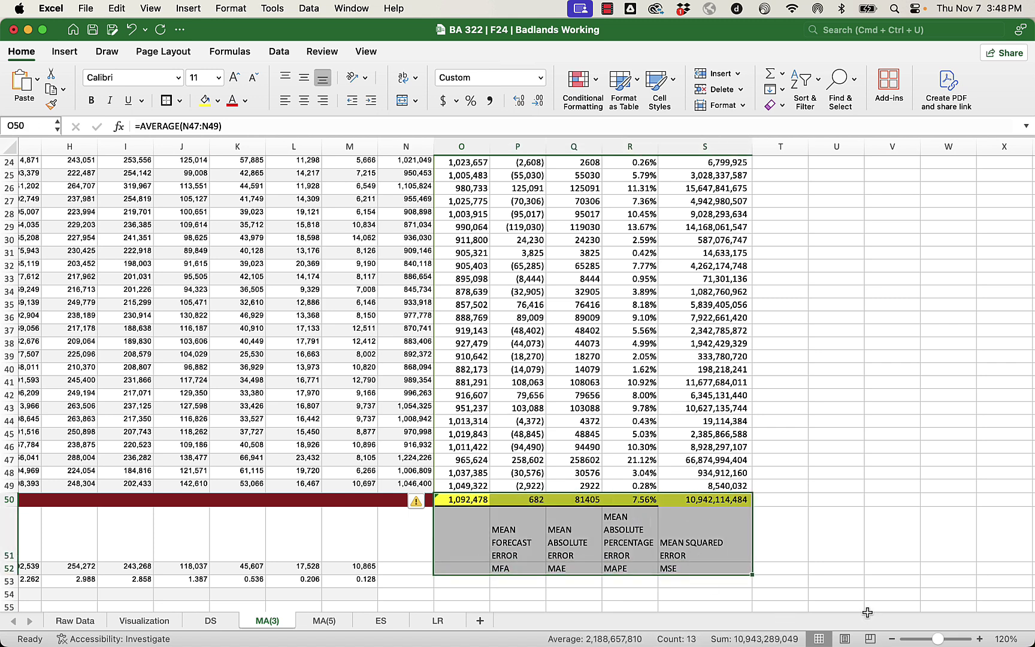
left_click(731, 535)
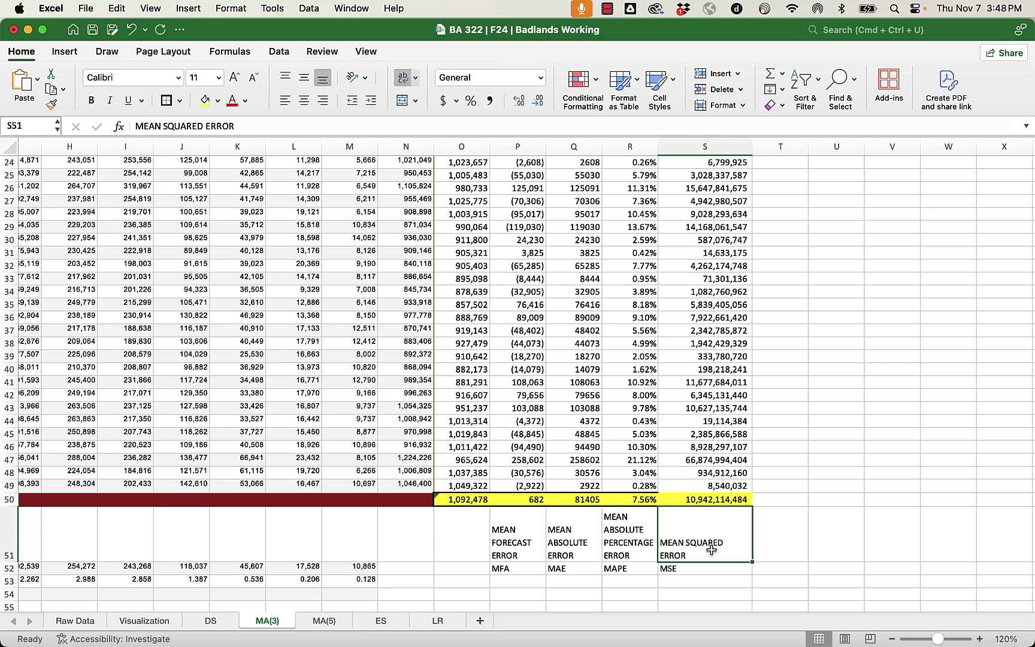
left_click_drag(452, 499, 713, 500)
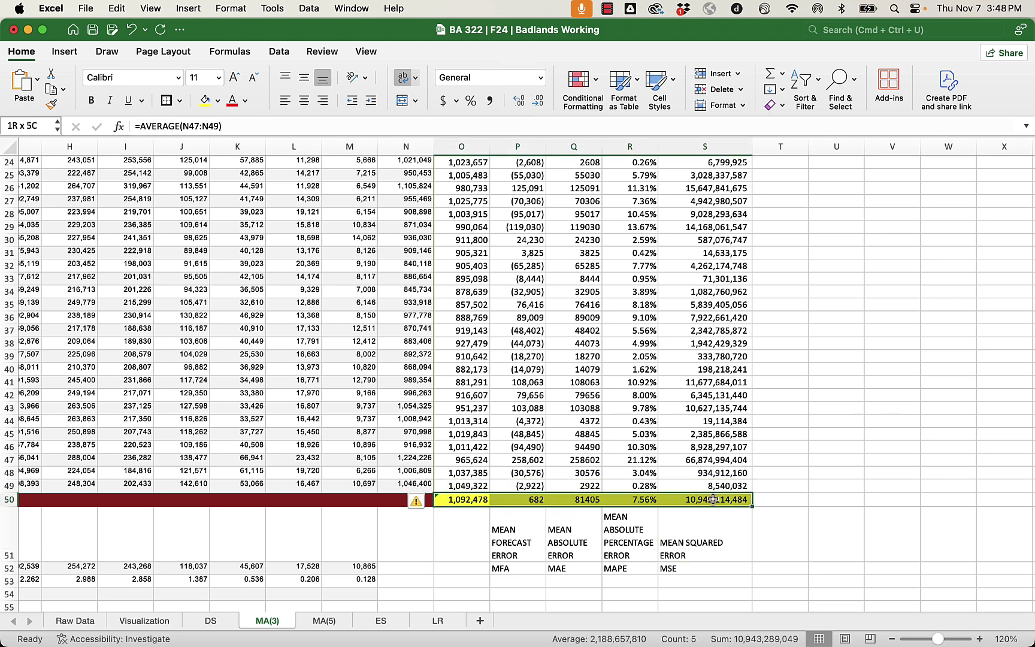
left_click(167, 103)
left_click(803, 406)
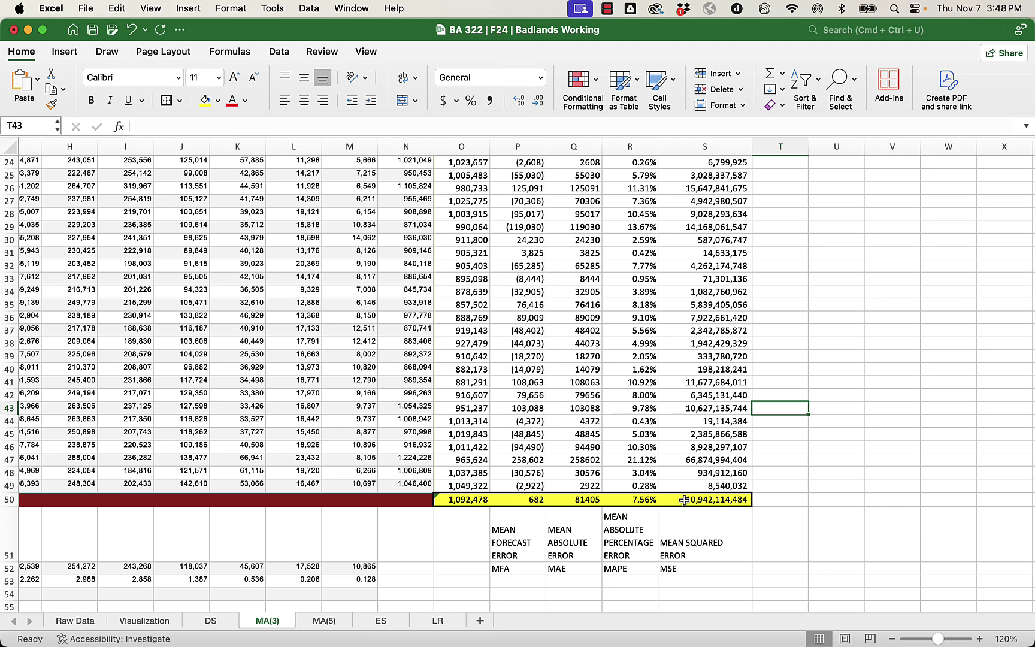